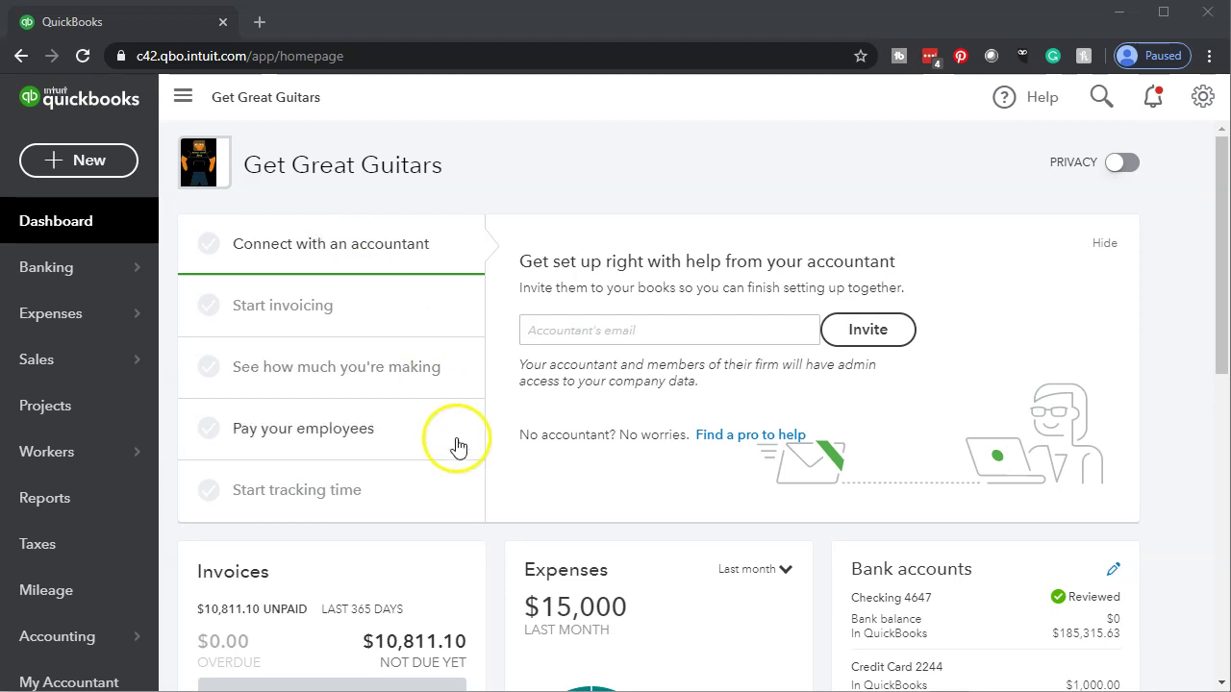
# Step: Switch to Excel and bring up the April sheet of Bank Stmts.xlsx instead of the bank upload workbook
pyautogui.moveTo(615, 691)
pyautogui.click(717, 678)
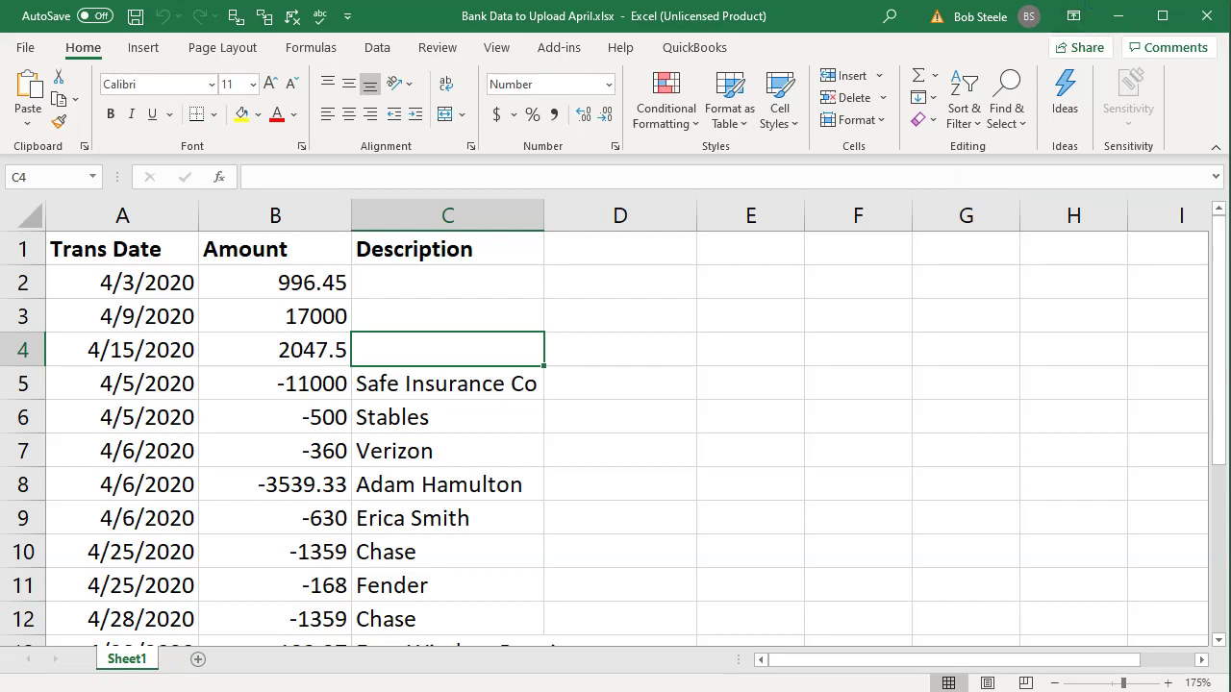
pyautogui.click(1117, 15)
pyautogui.moveTo(615, 689)
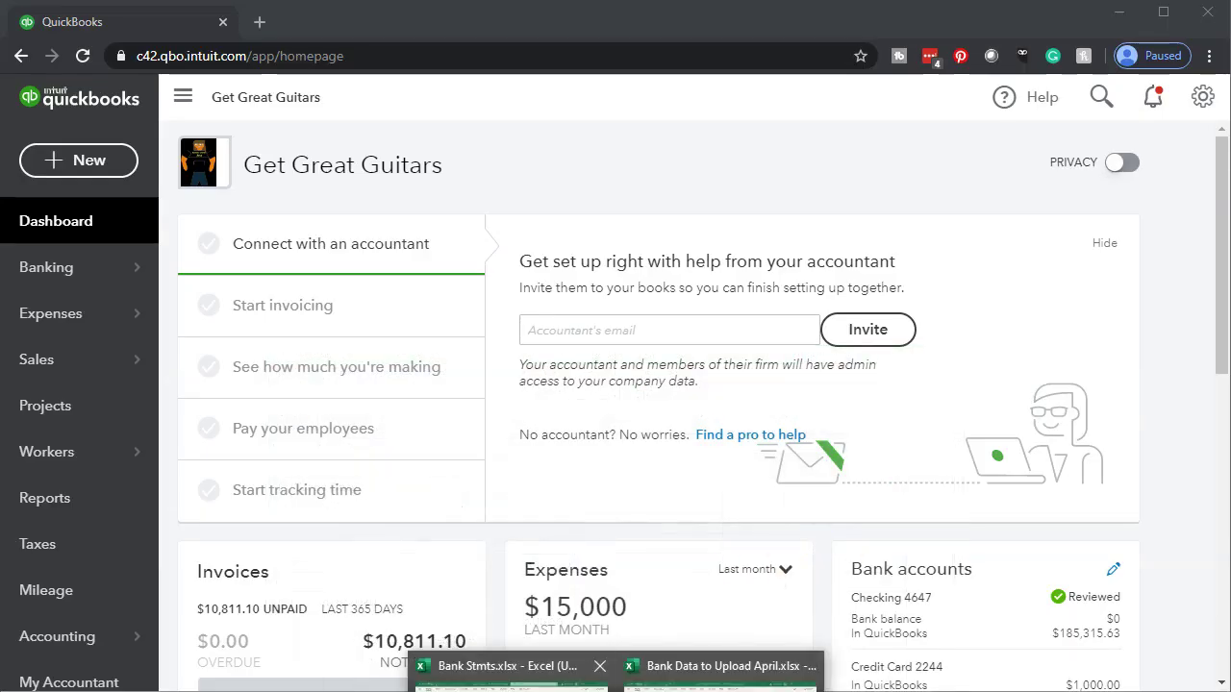
pyautogui.click(510, 673)
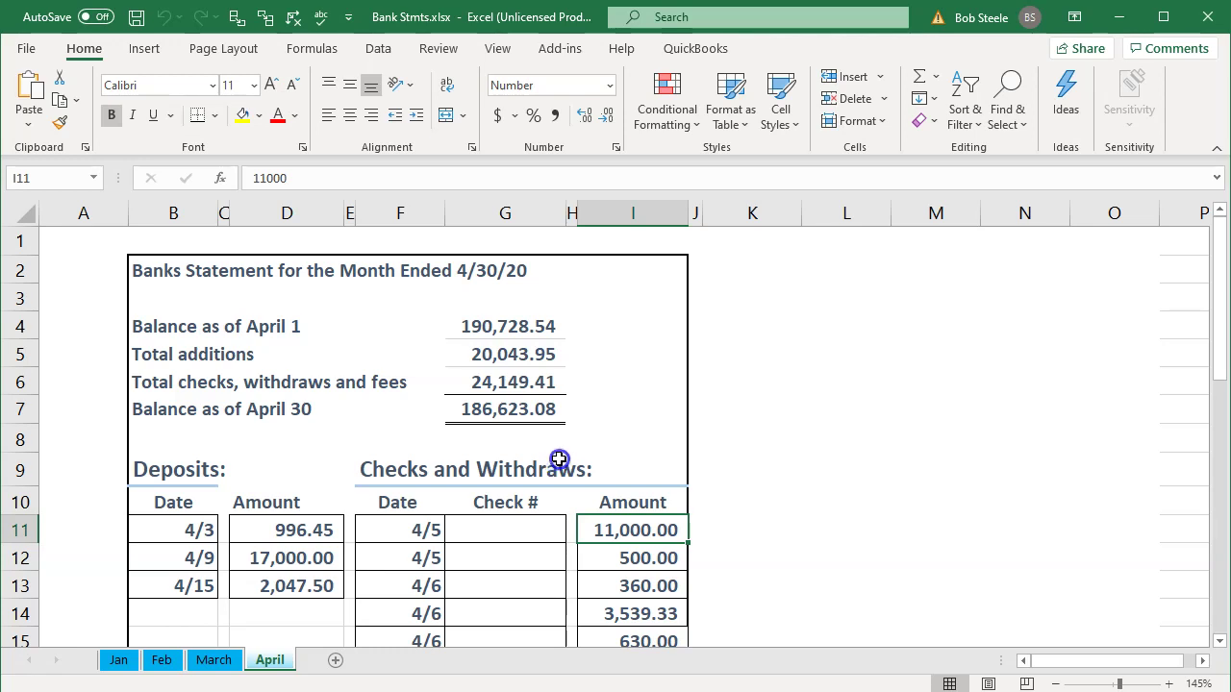
# Step: Bring up the February bank reconciliation PDF in Acrobat Reader and view the QuickBooks Desktop home page
pyautogui.hotkey('alt', 'Tab')
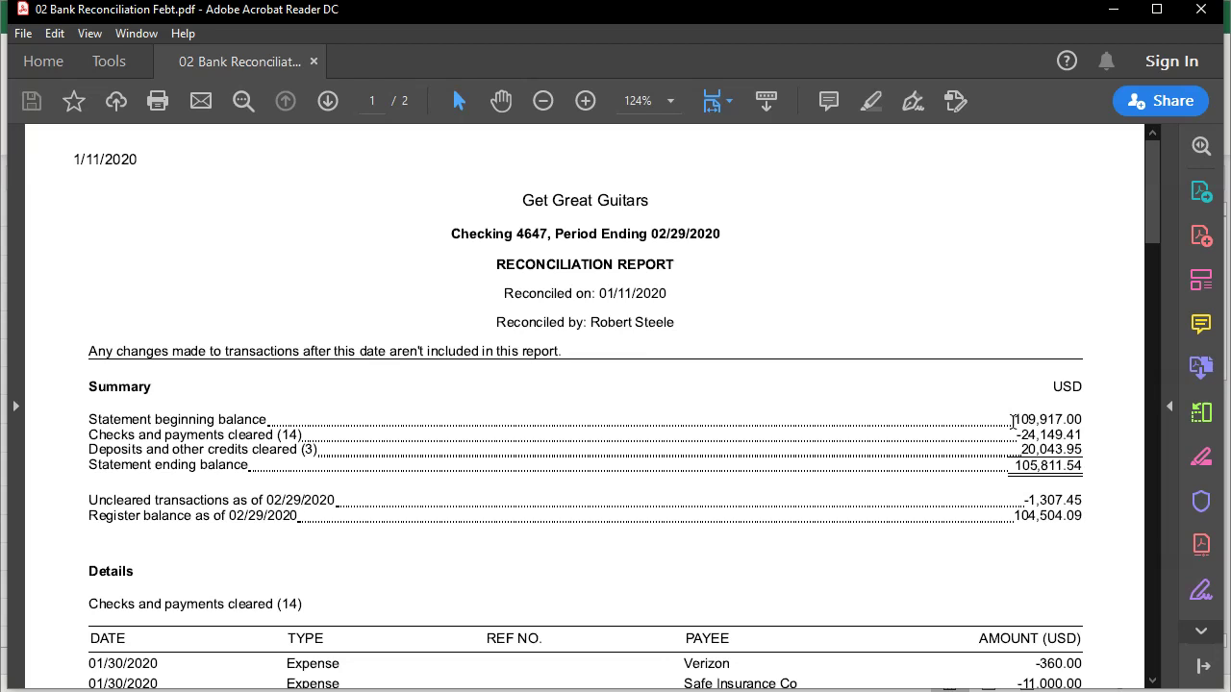
pyautogui.click(997, 572)
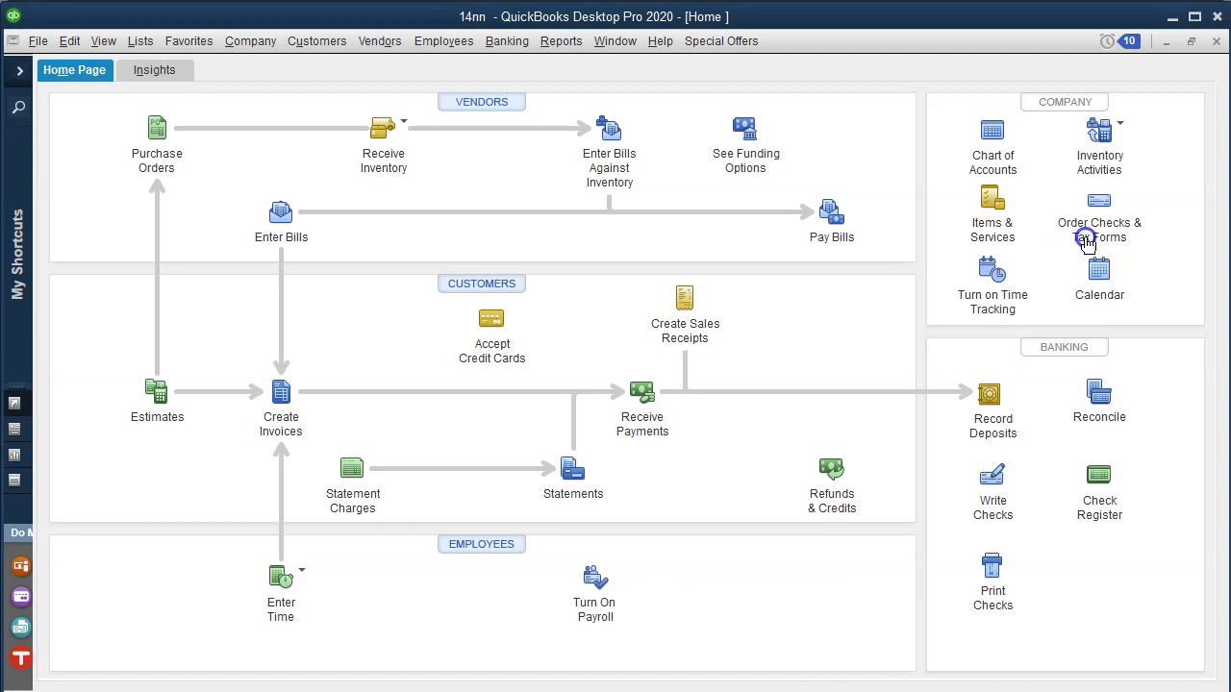
pyautogui.click(1173, 17)
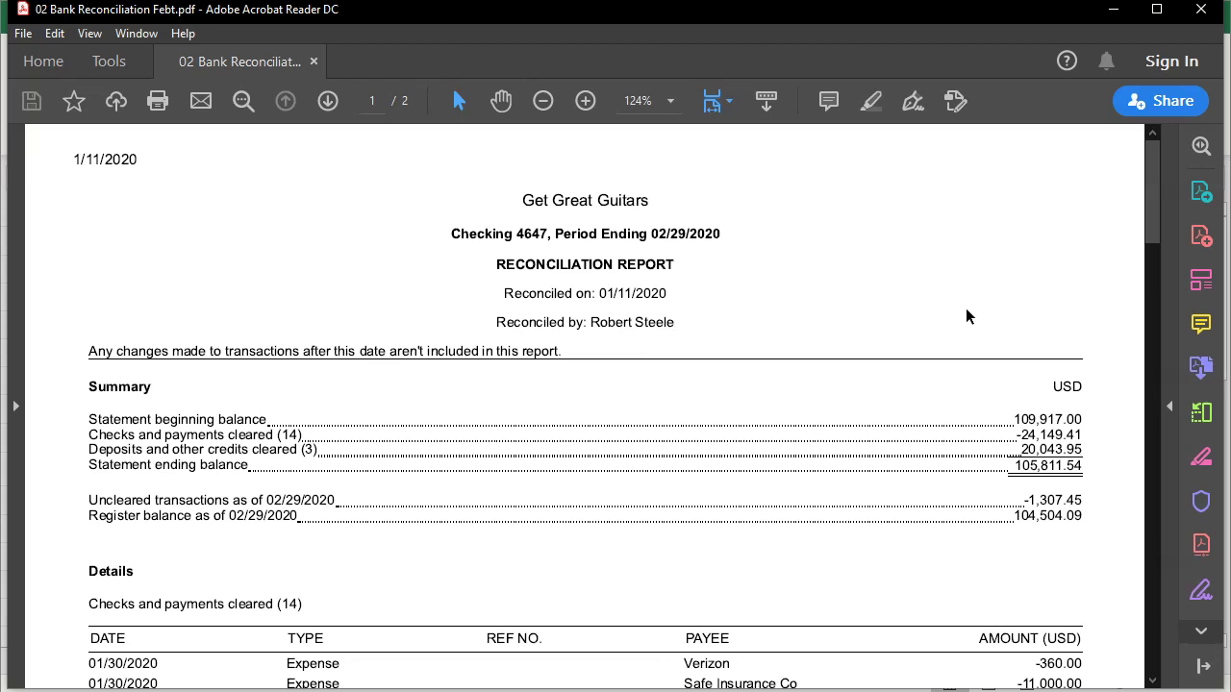
# Step: Examine the February reconciliation report's summary, cleared items, and uncleared payments and deposits, and minimize the PDF
pyautogui.scroll(-1, 966, 315)
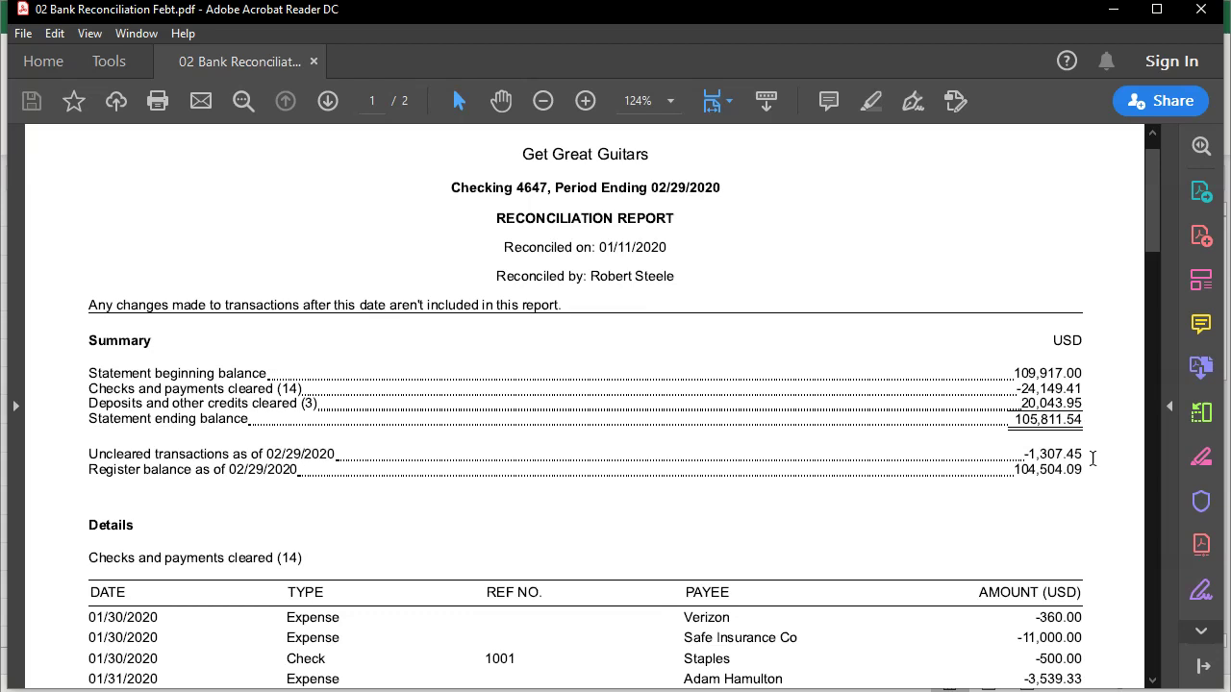
pyautogui.scroll(-12, 1093, 459)
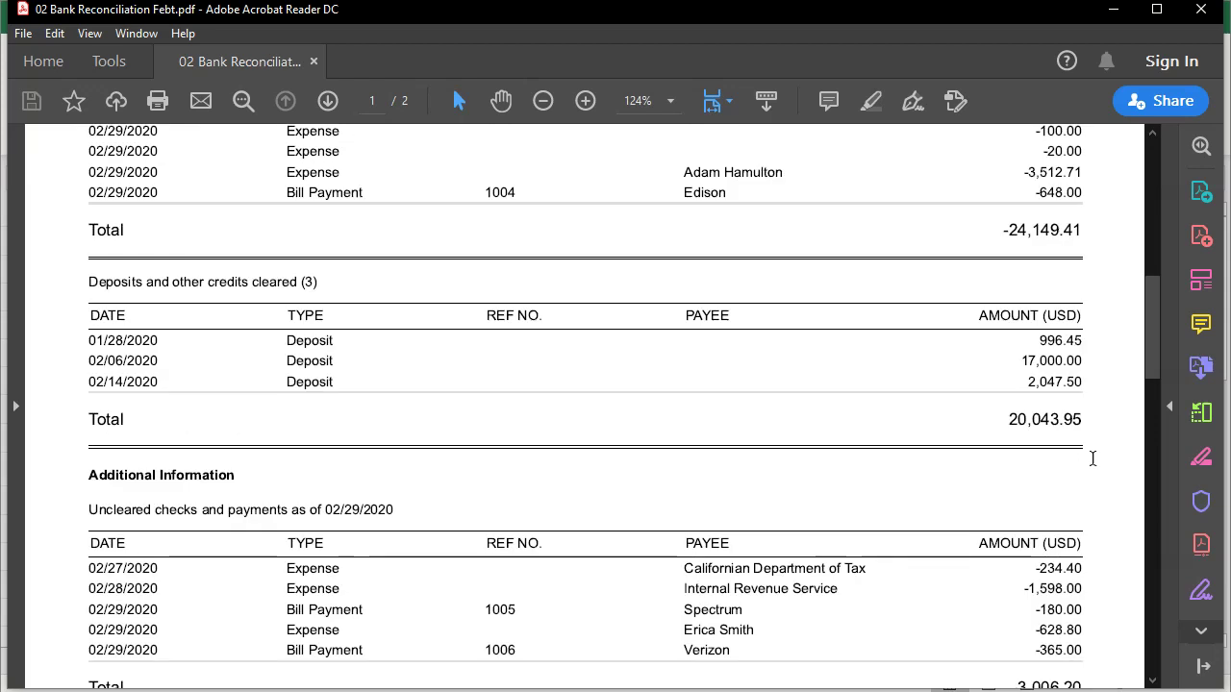
pyautogui.scroll(-8, 1093, 459)
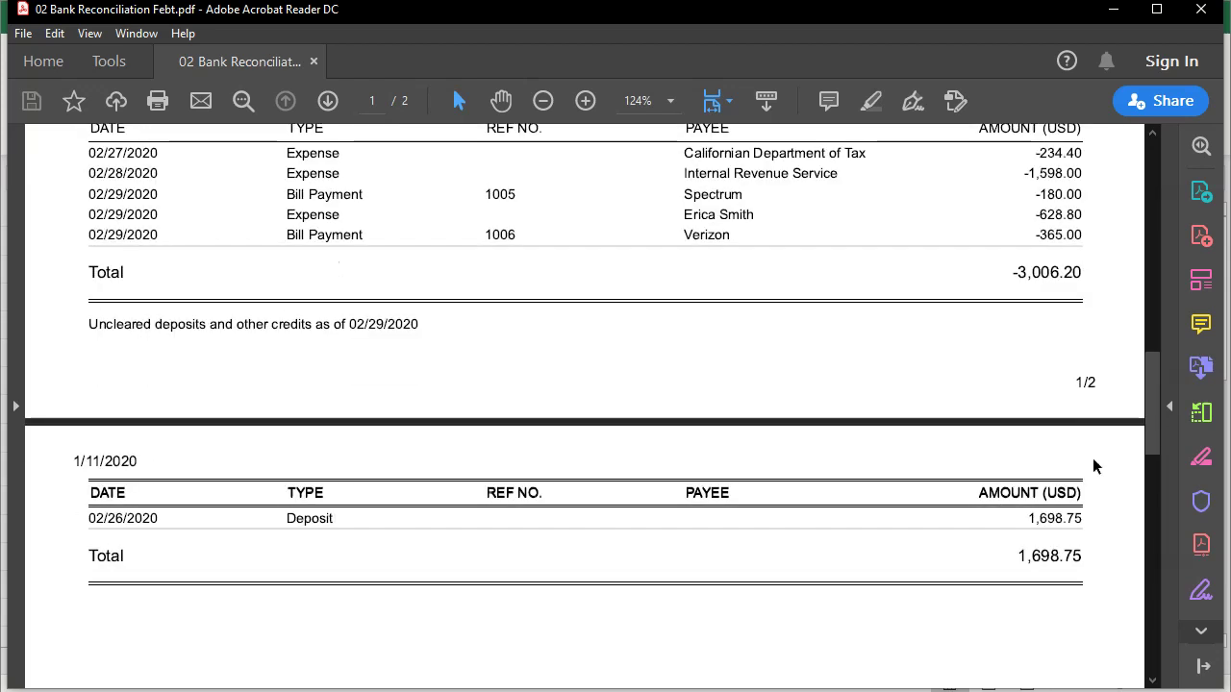
pyautogui.scroll(4, 1093, 458)
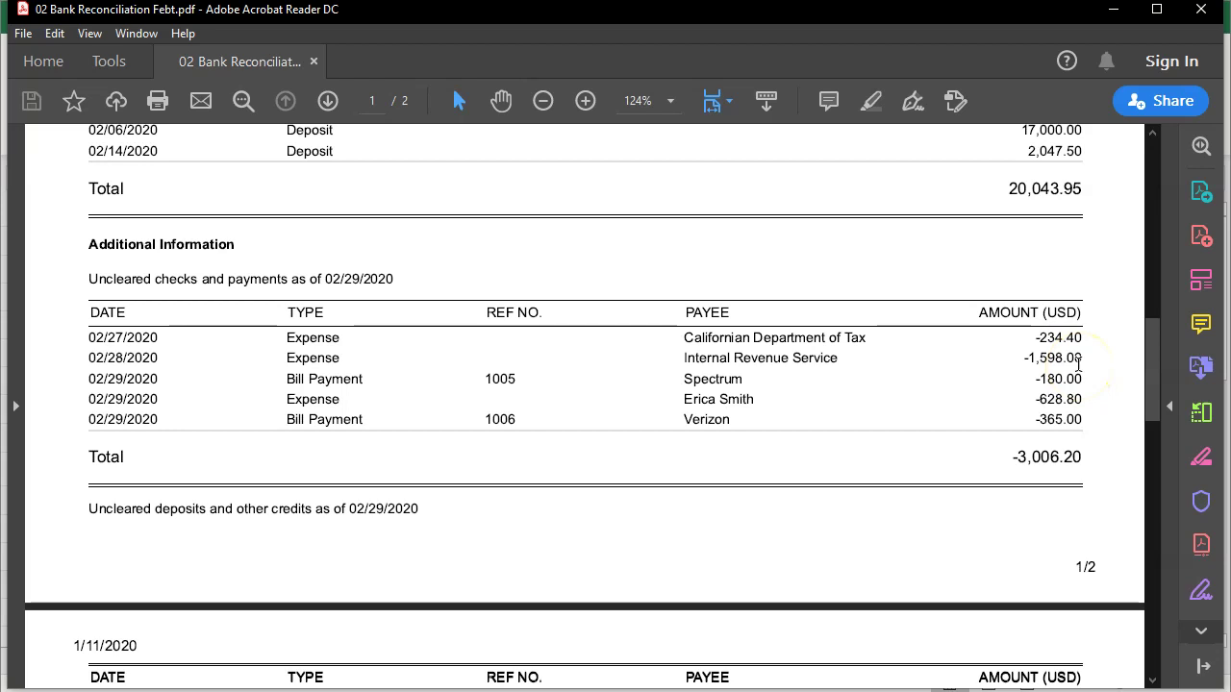
pyautogui.scroll(-2, 1078, 364)
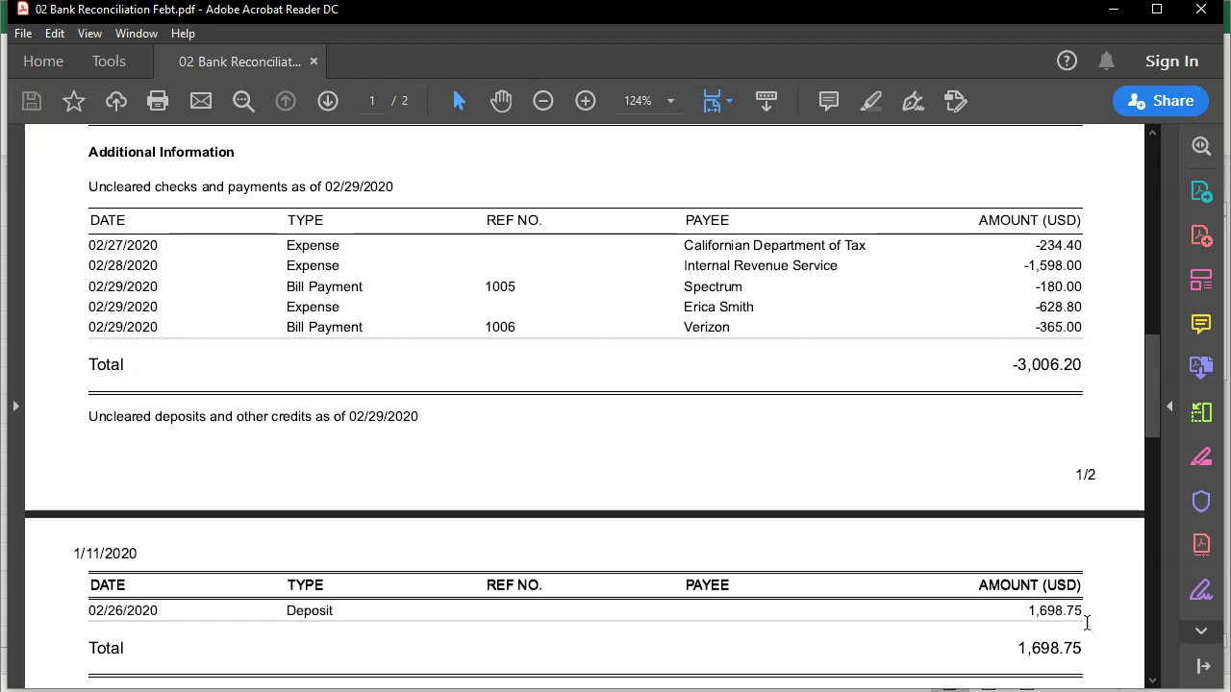
pyautogui.scroll(15, 1058, 567)
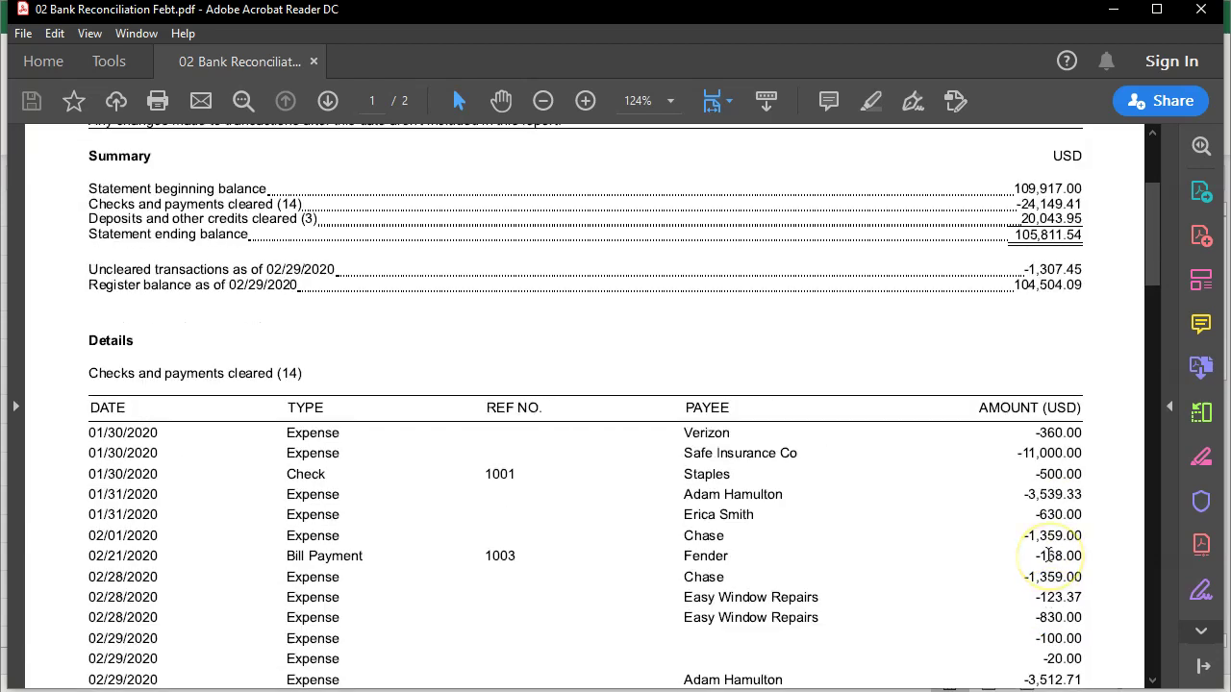
pyautogui.scroll(1, 1048, 556)
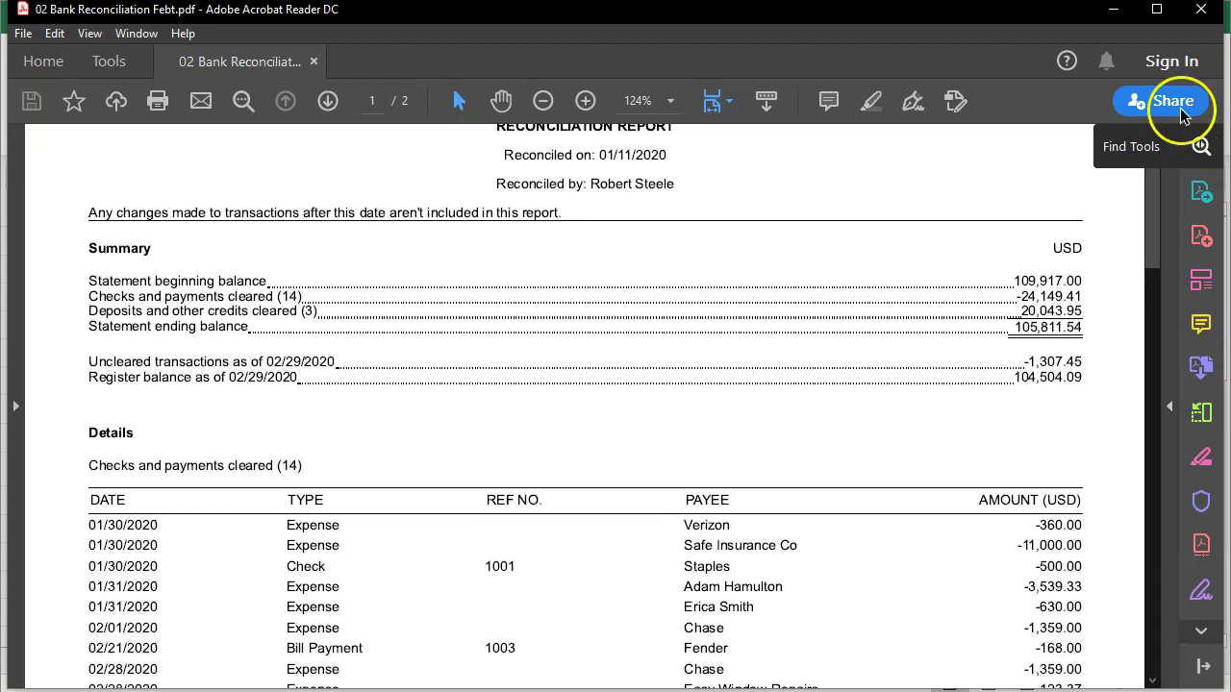
pyautogui.click(1116, 13)
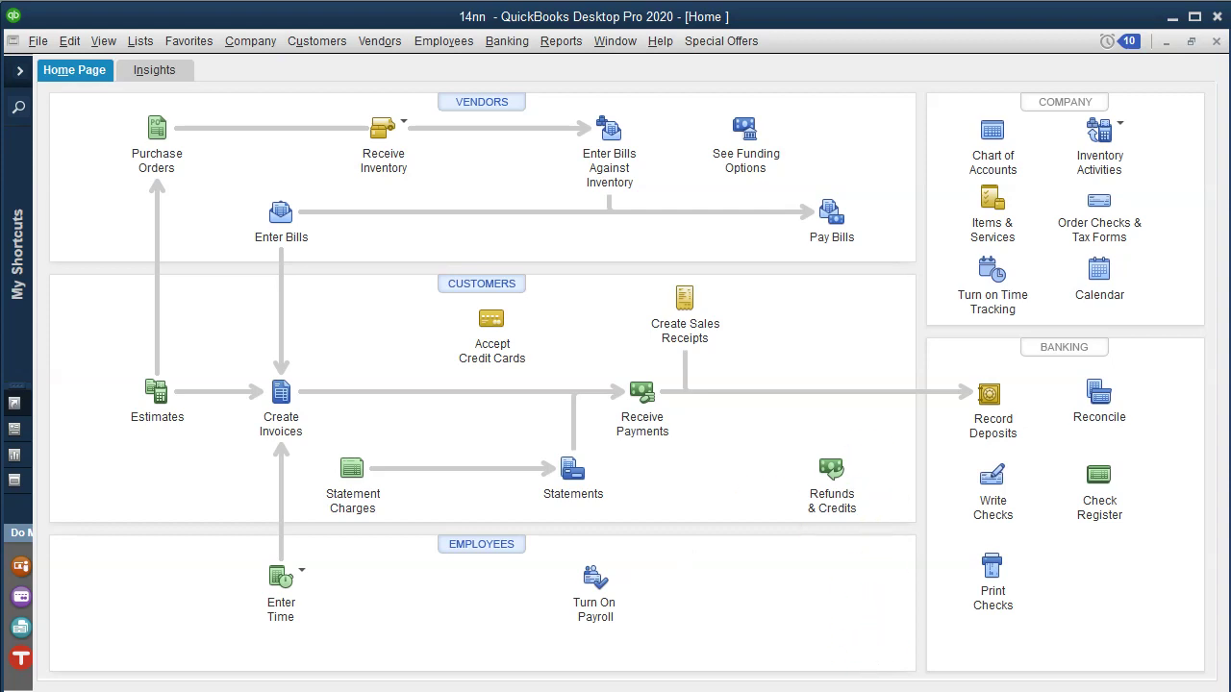
# Step: Switch to QuickBooks Online in the browser and open the Balance Sheet report from the favorite reports
pyautogui.moveTo(779, 691)
pyautogui.click(670, 663)
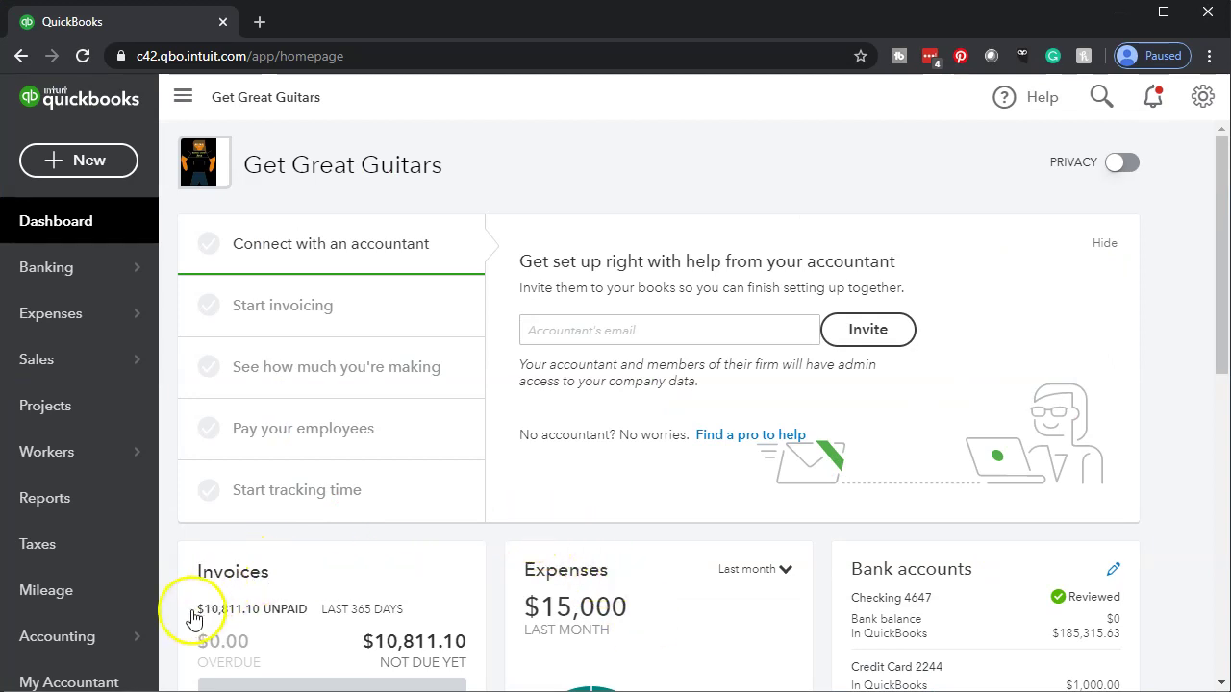
pyautogui.click(55, 509)
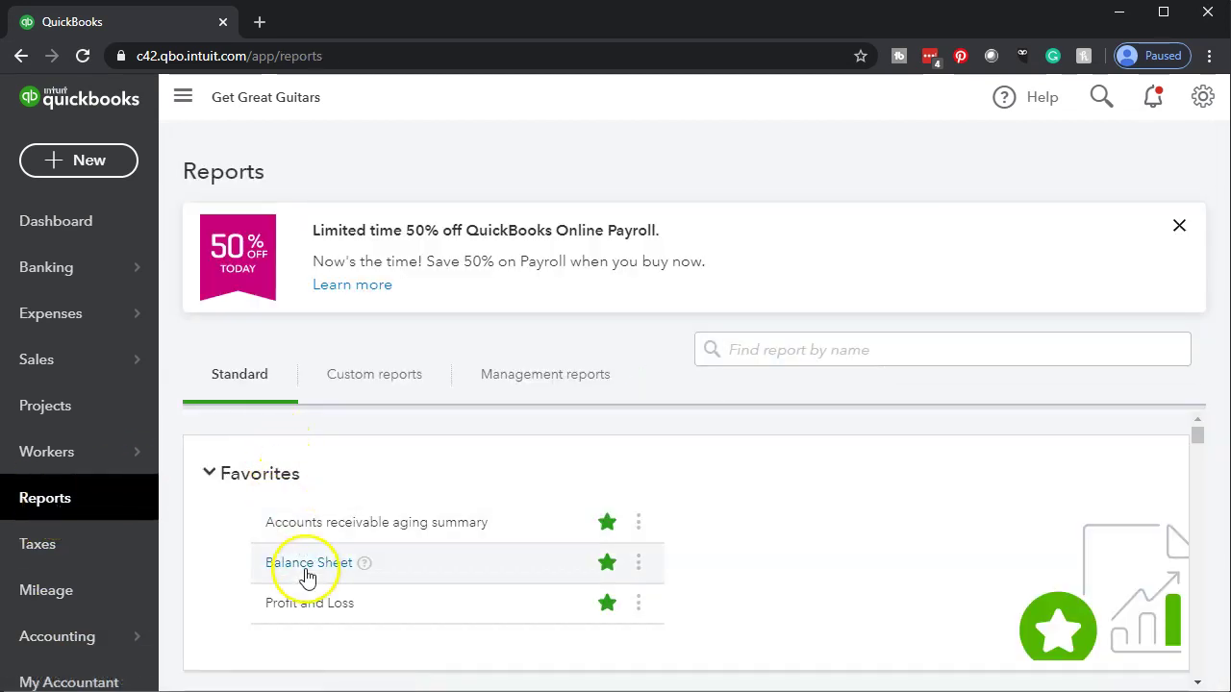
pyautogui.click(307, 576)
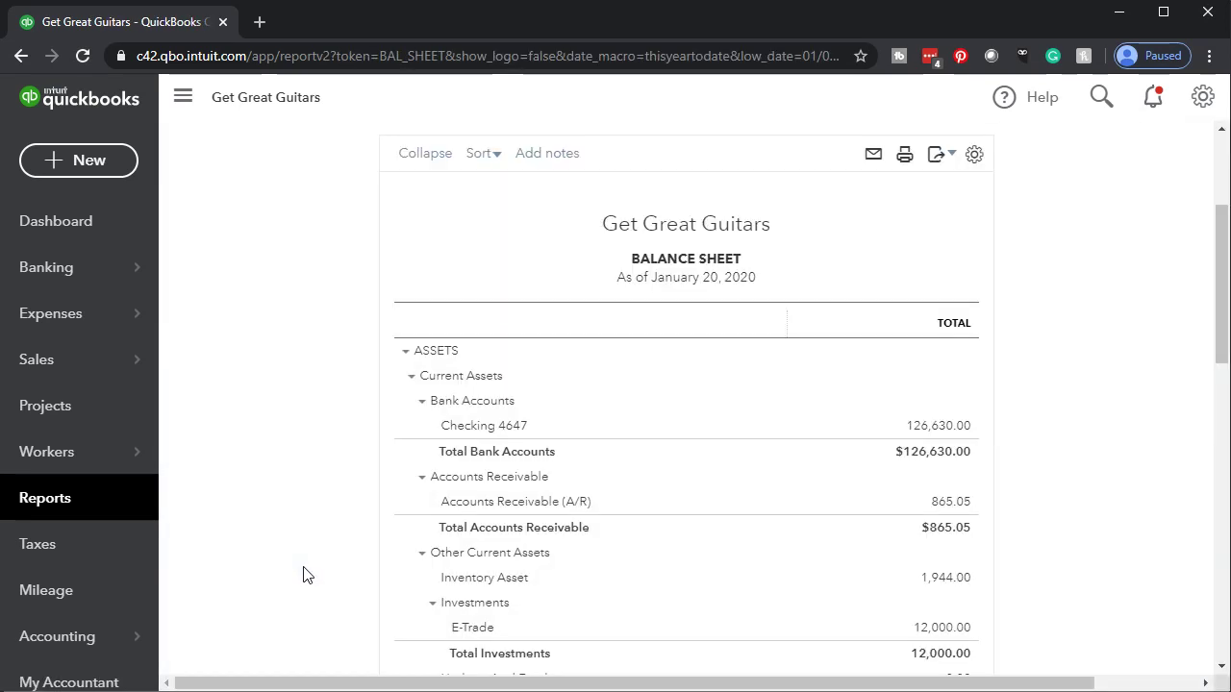
# Step: Set the Balance Sheet's end date to April 30, 2020 and run the report
pyautogui.click(484, 242)
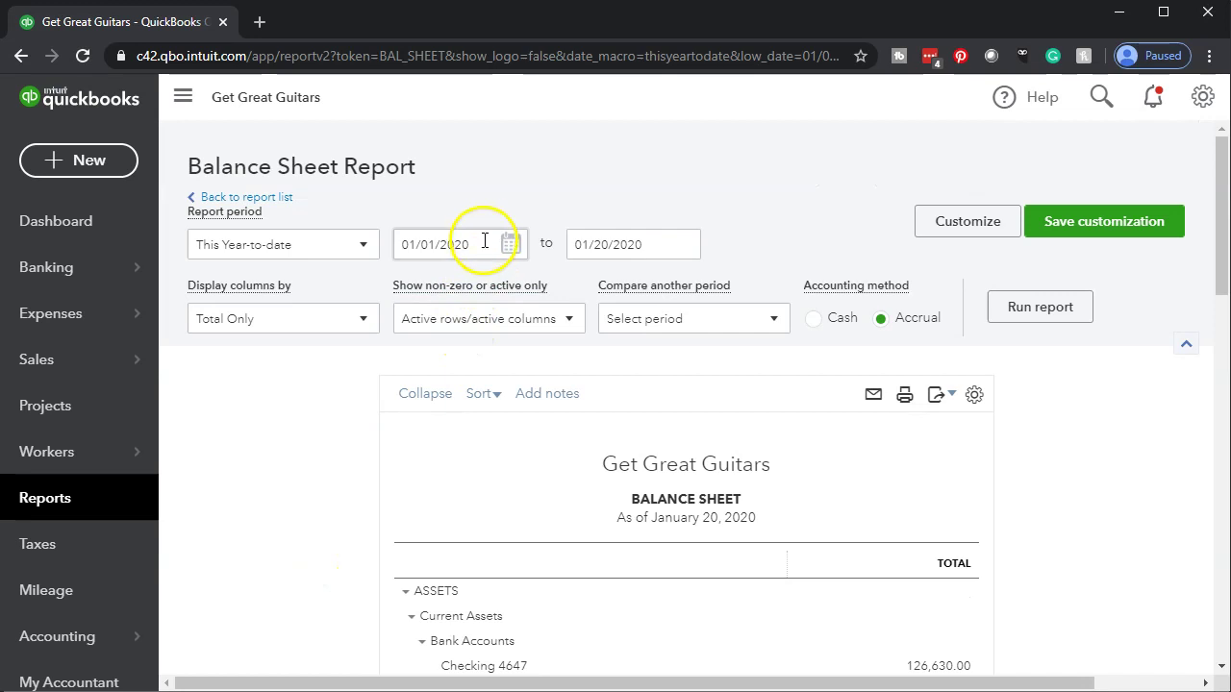
pyautogui.press('Tab')
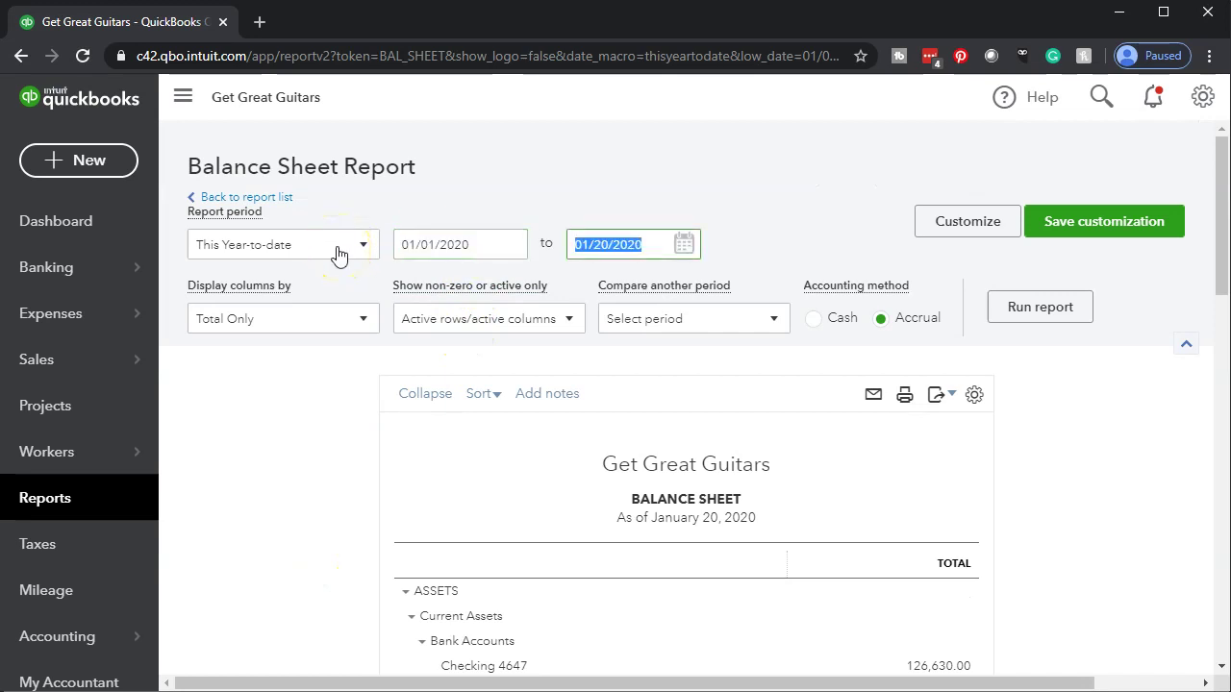
pyautogui.write('04/3')
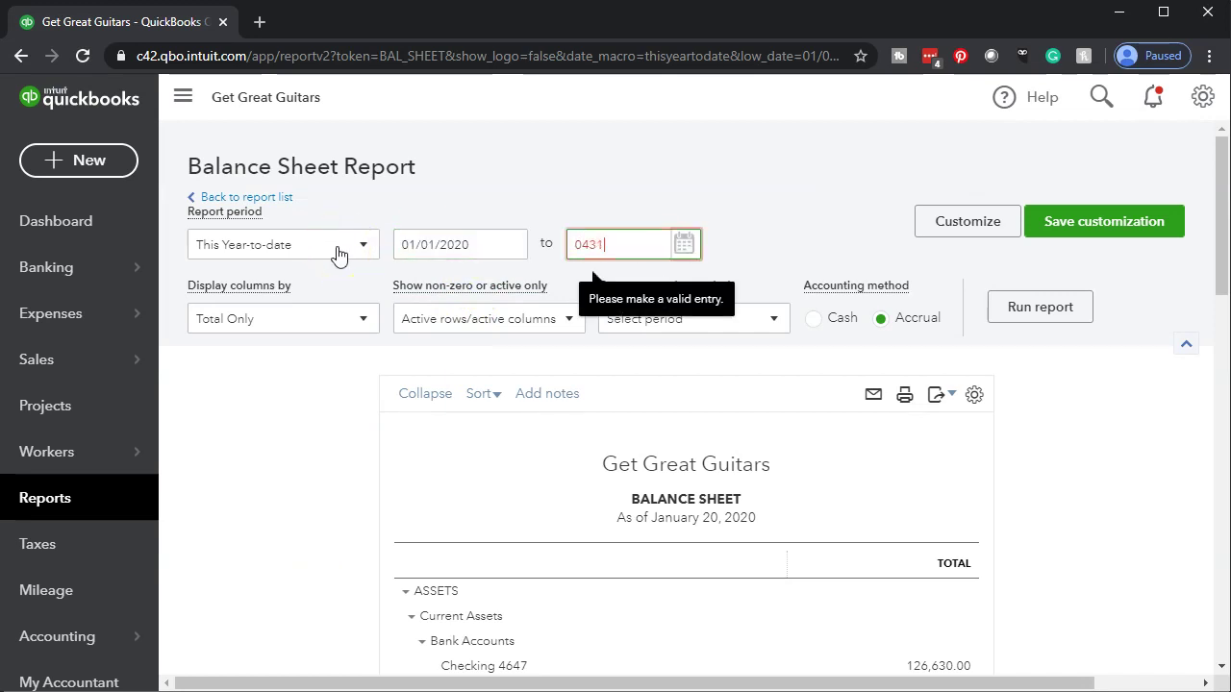
pyautogui.write('0/20')
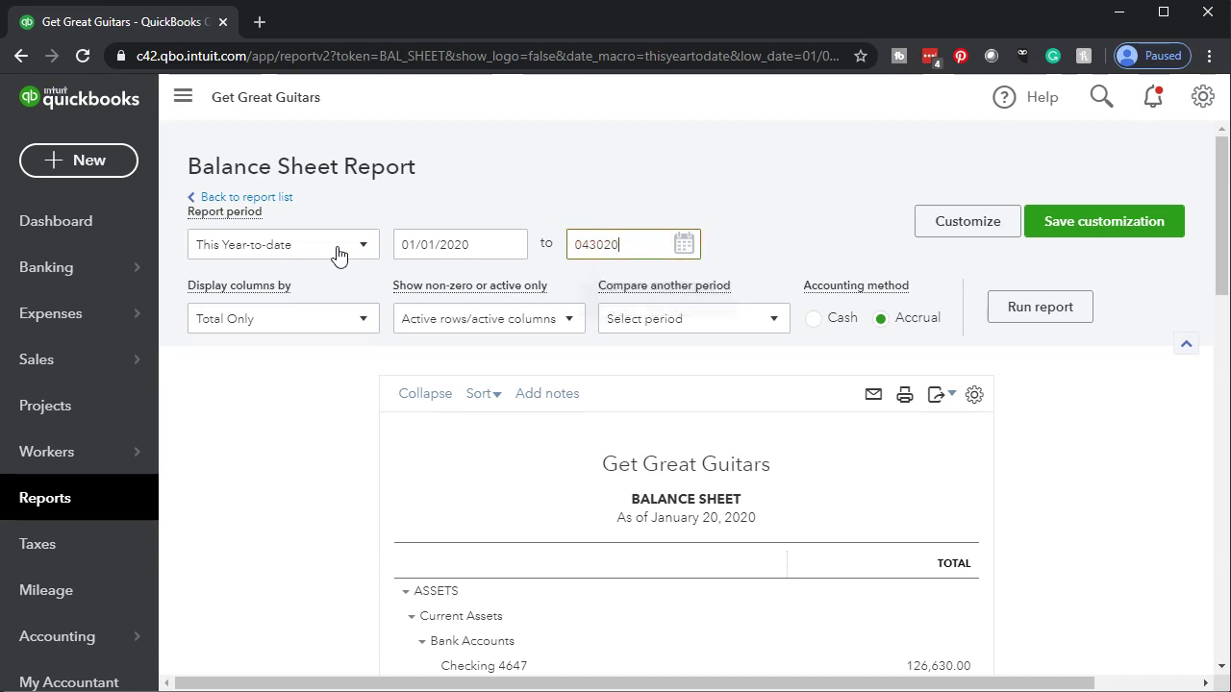
pyautogui.press('Tab')
pyautogui.click(1020, 306)
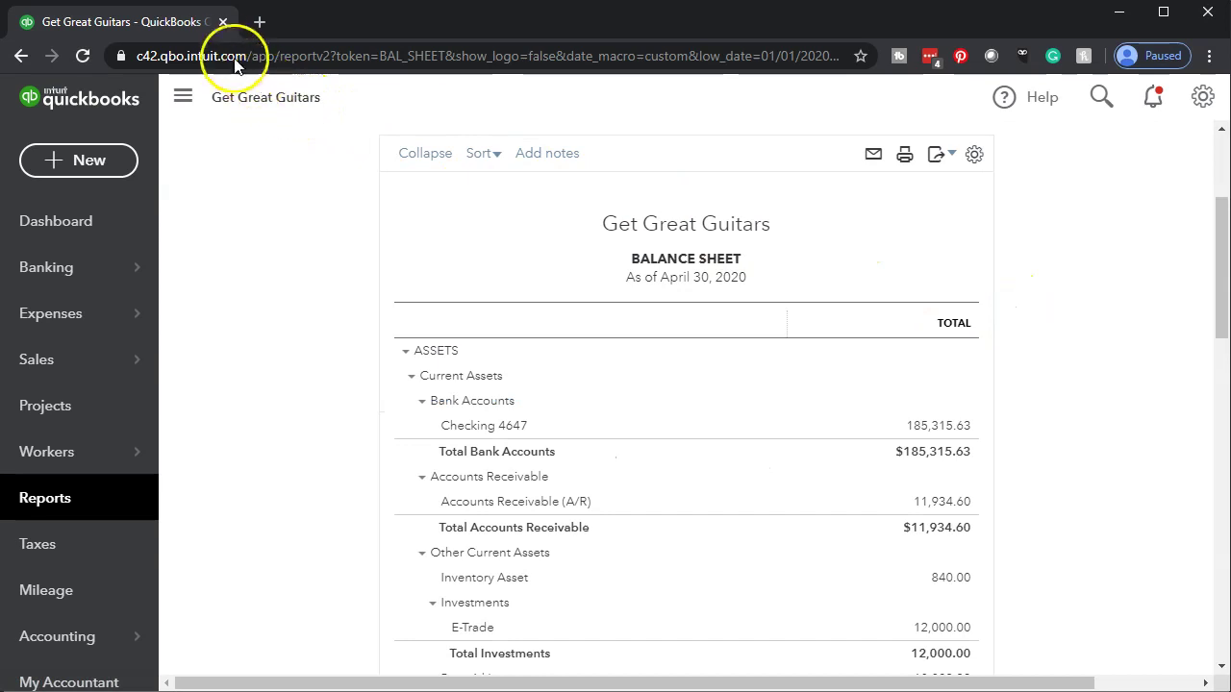
# Step: Duplicate the browser tab holding the Balance Sheet and return to the original tab
pyautogui.rightClick(186, 29)
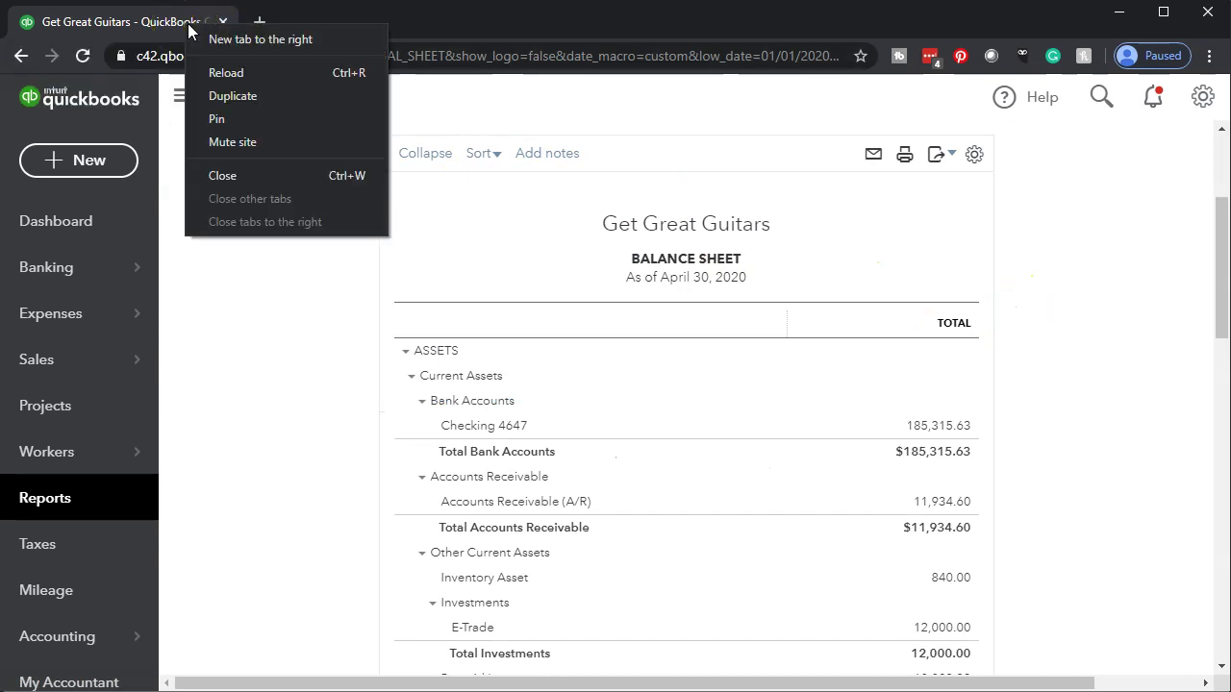
pyautogui.press('Escape')
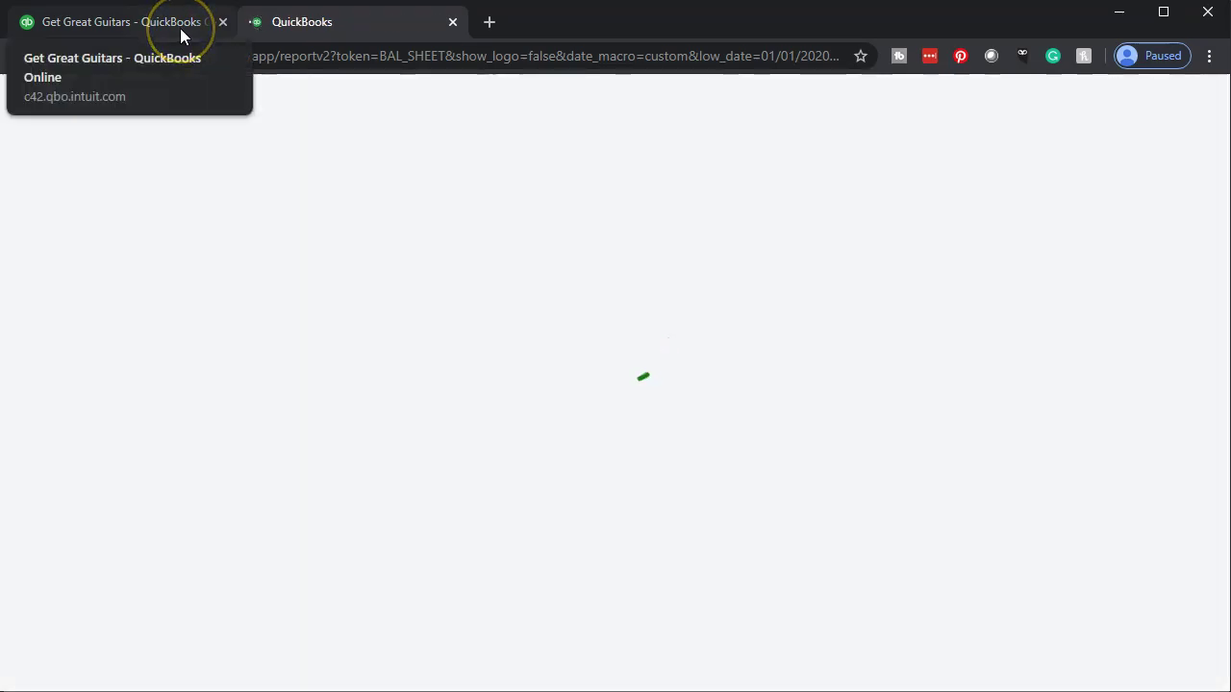
pyautogui.click(180, 29)
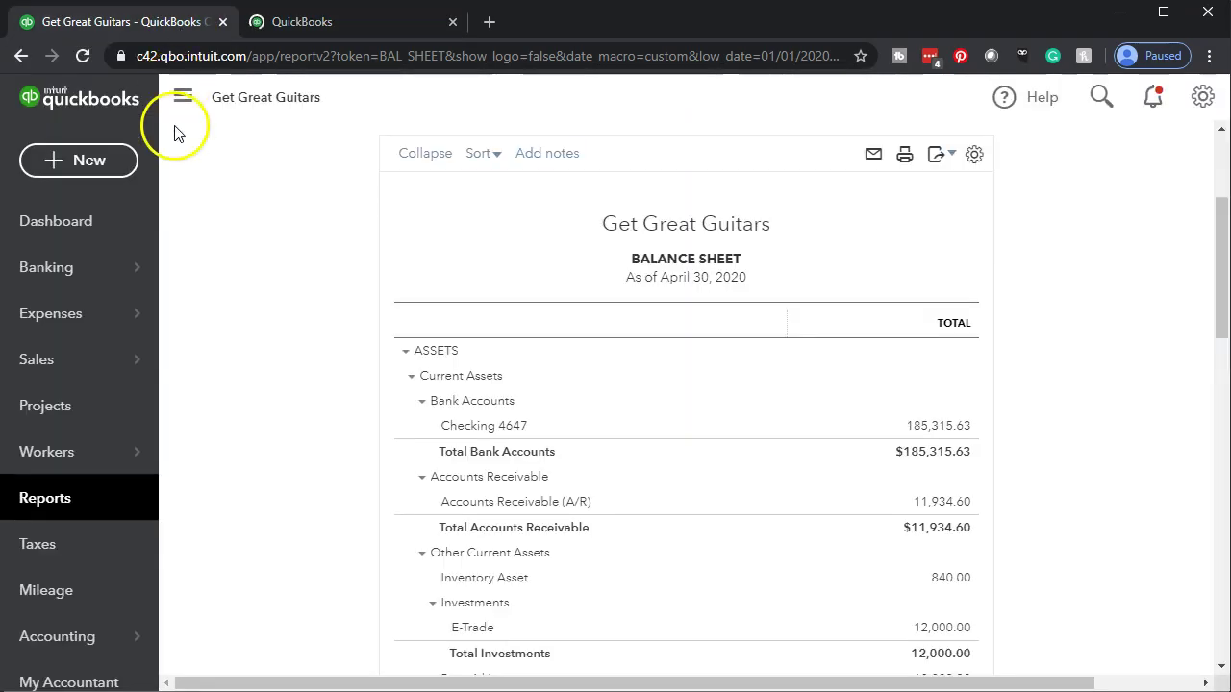
# Step: Examine where the Reconcile command is located in QuickBooks Online and among the Banking commands of QuickBooks Desktop
pyautogui.scroll(-1, 94, 460)
pyautogui.scroll(-2, 94, 459)
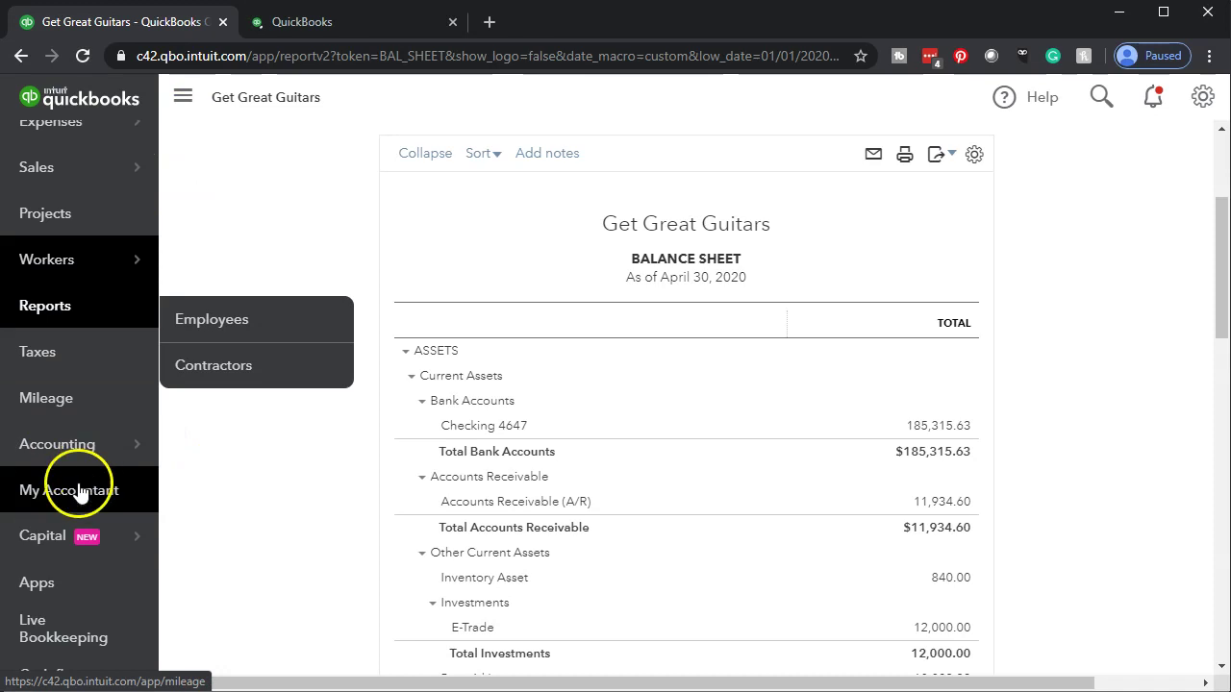
pyautogui.moveTo(63, 467)
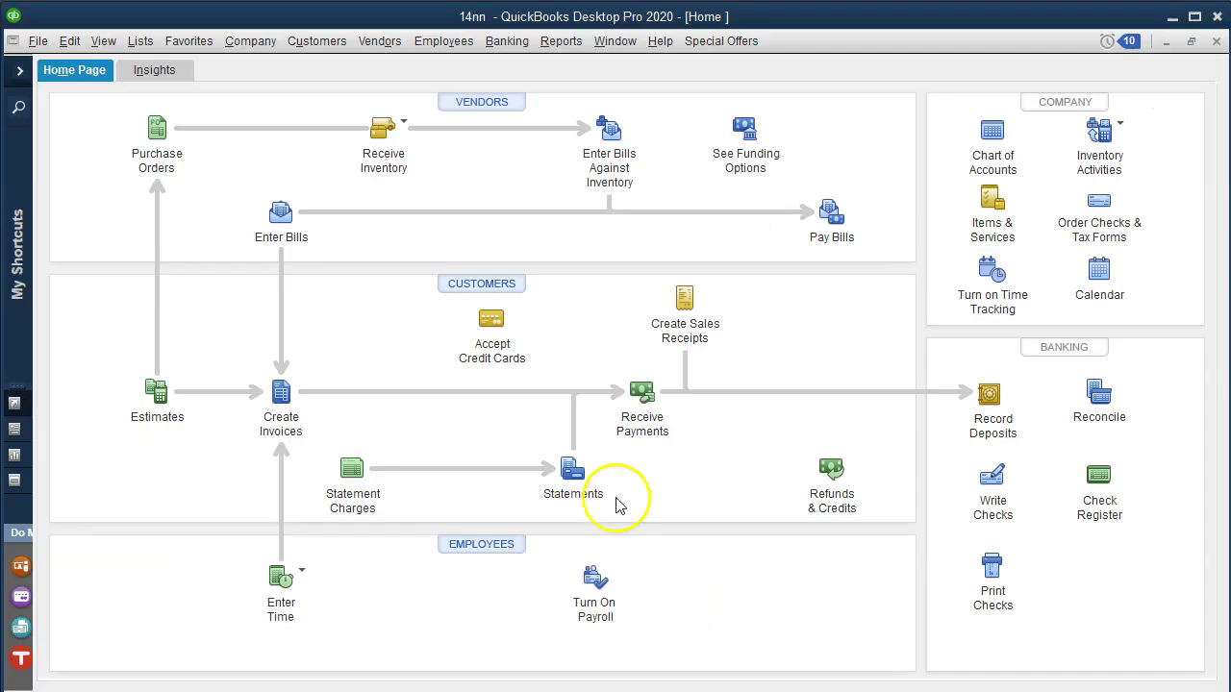
pyautogui.click(506, 42)
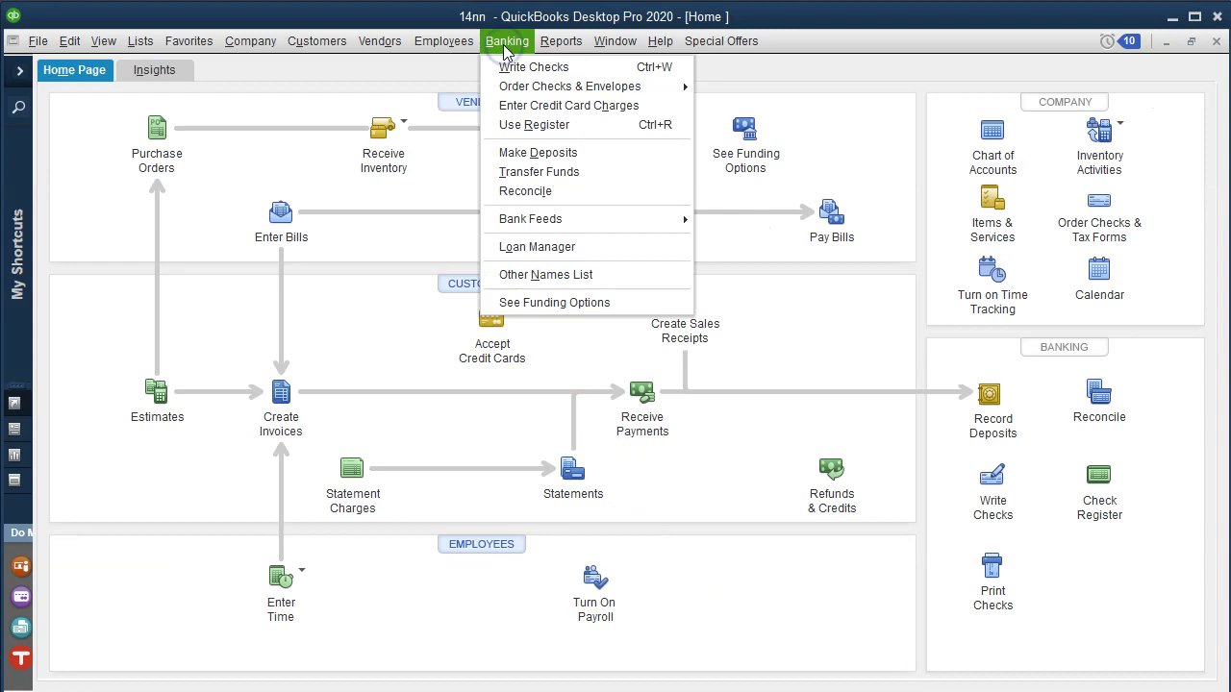
pyautogui.click(534, 199)
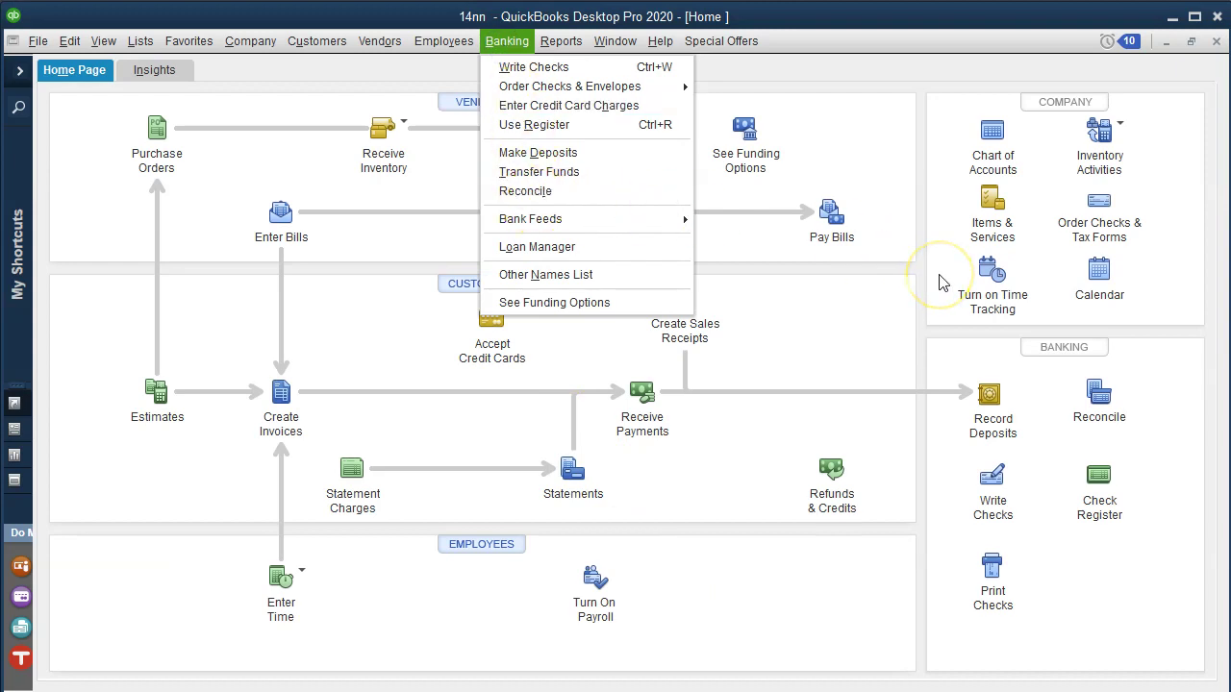
pyautogui.click(1171, 14)
pyautogui.click(1170, 16)
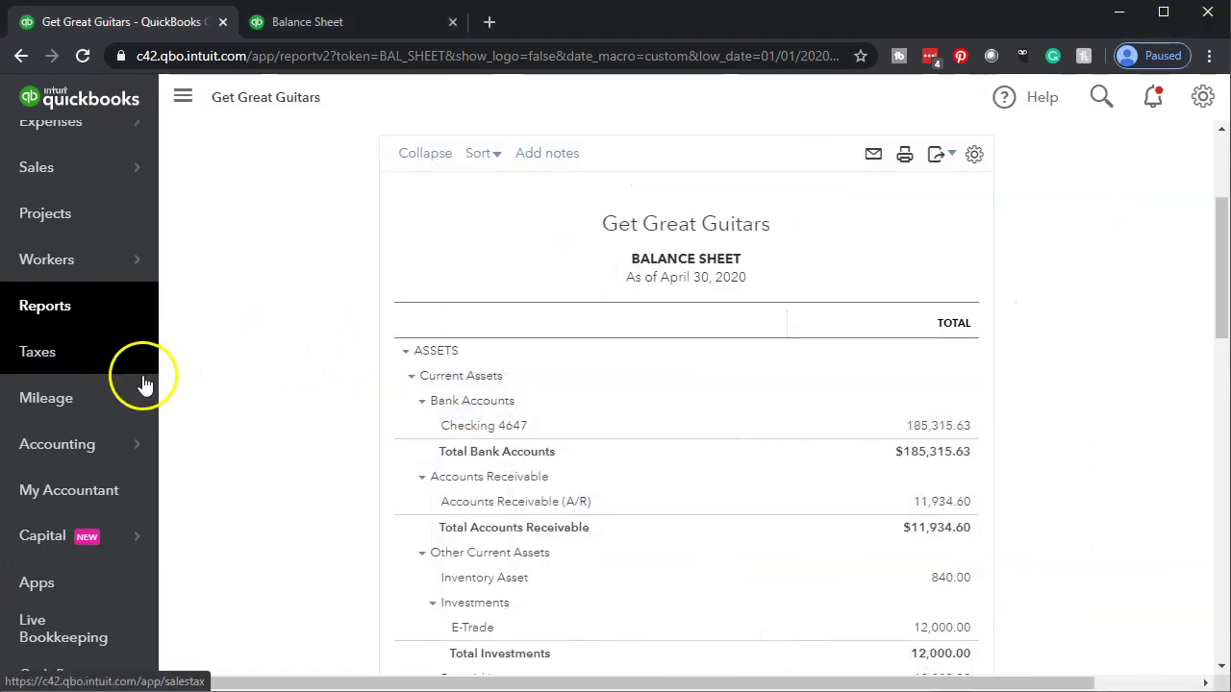
# Step: Open the Reconcile page in QuickBooks Online's Accounting section, showing the statement fields for the checking account
pyautogui.moveTo(109, 449)
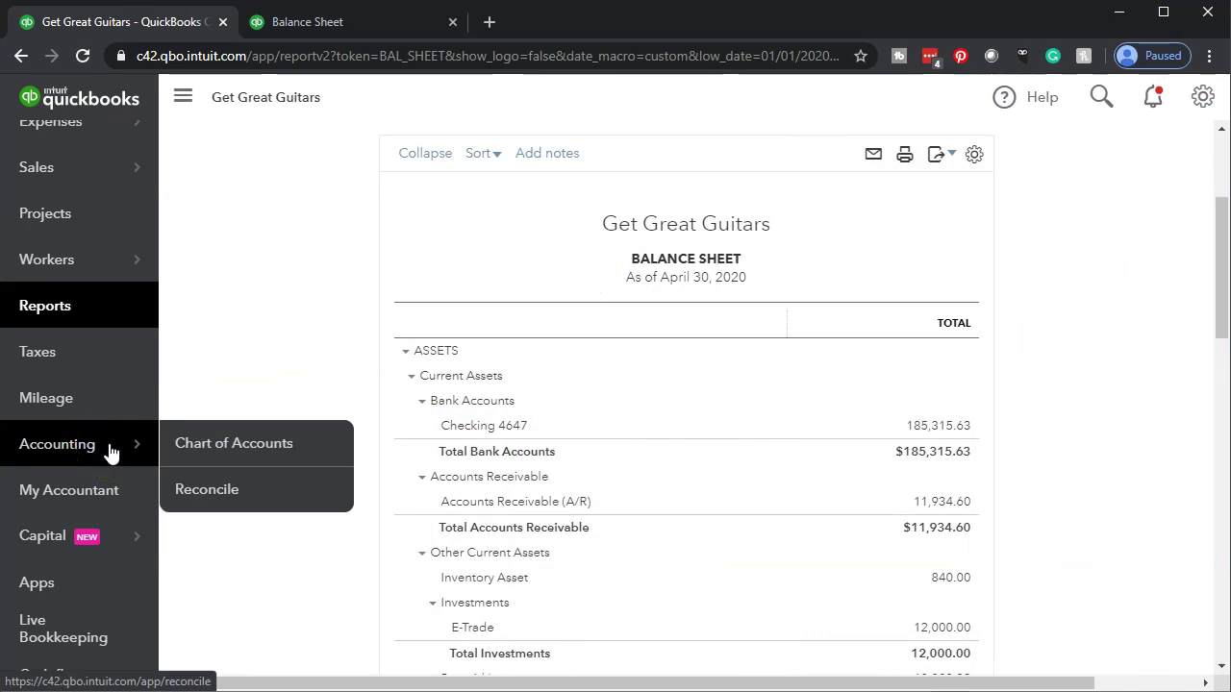
pyautogui.click(108, 450)
pyautogui.click(375, 179)
pyautogui.click(289, 279)
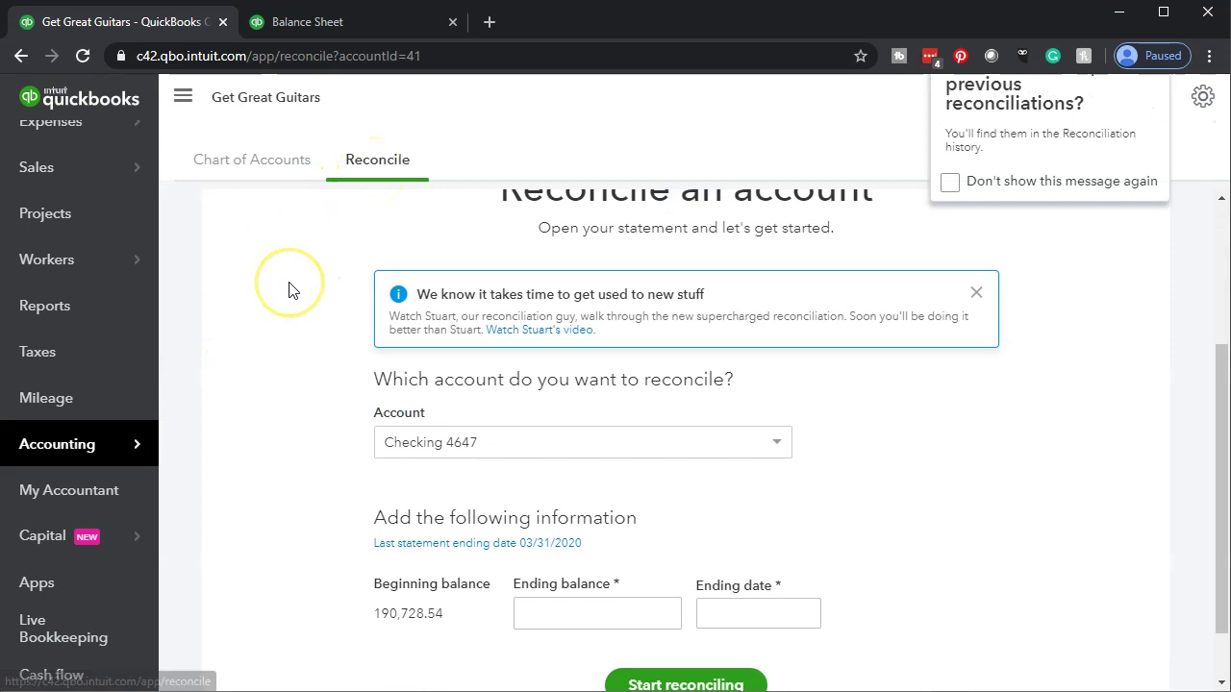
pyautogui.scroll(-1, 289, 290)
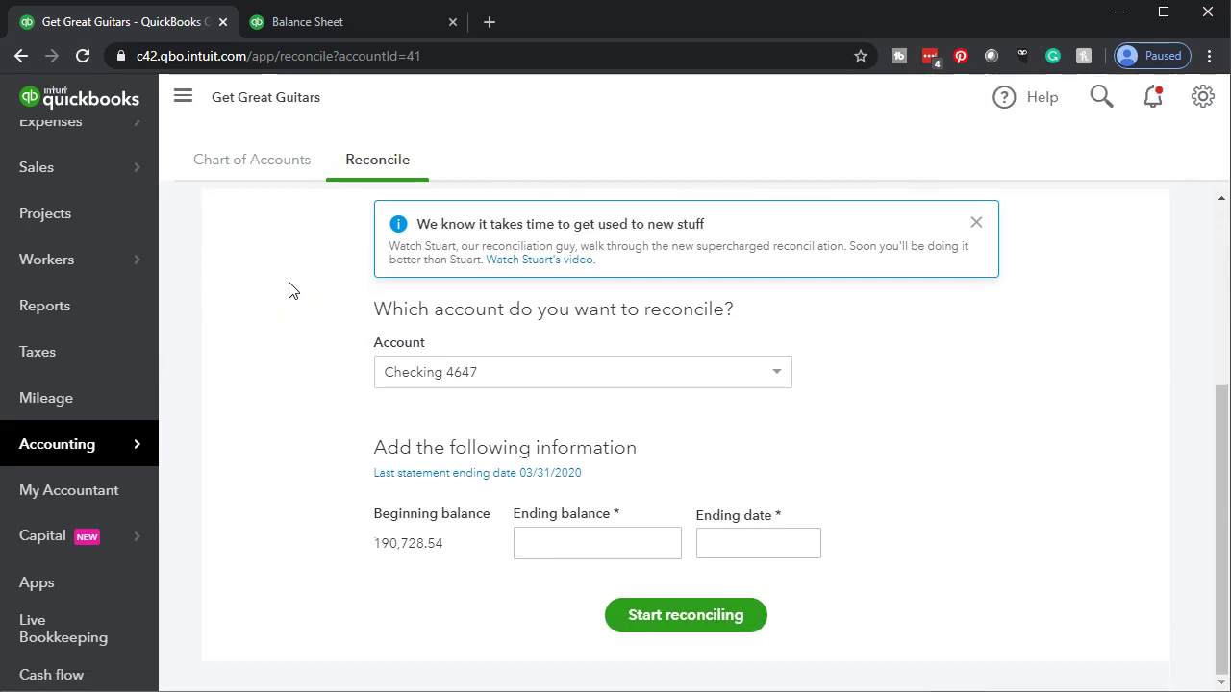
# Step: Return to the duplicated Balance Sheet report and enlarge the page to 125%
pyautogui.click(316, 23)
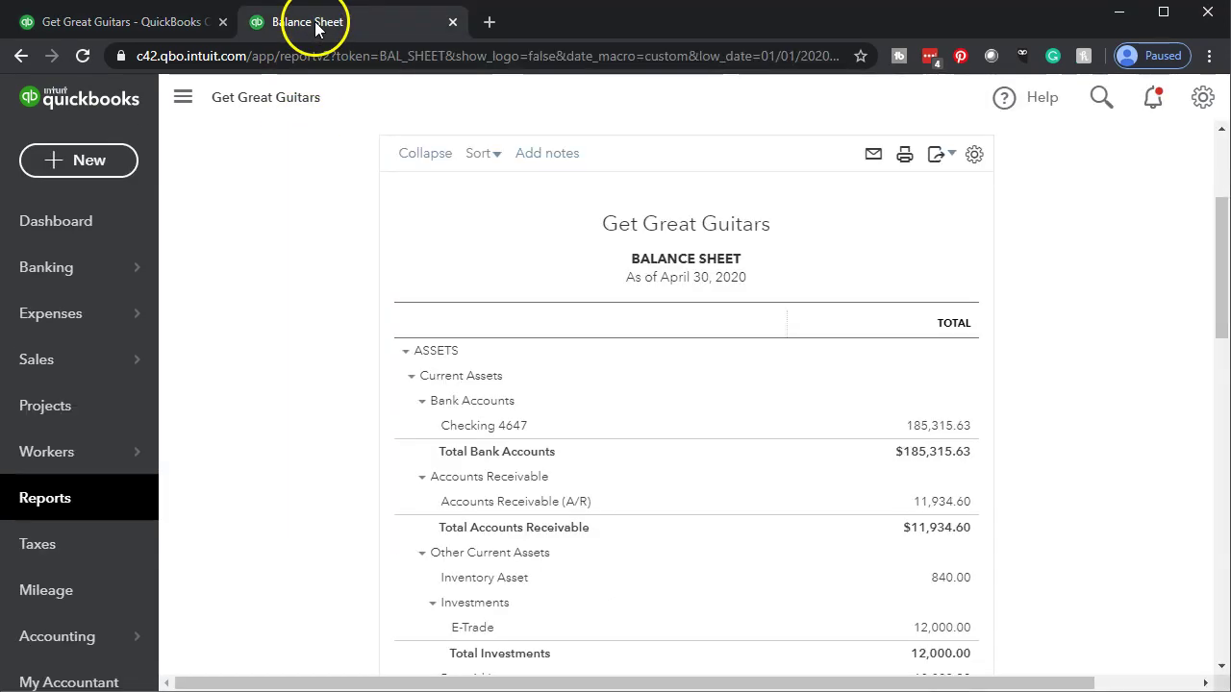
pyautogui.scroll(2, 337, 362)
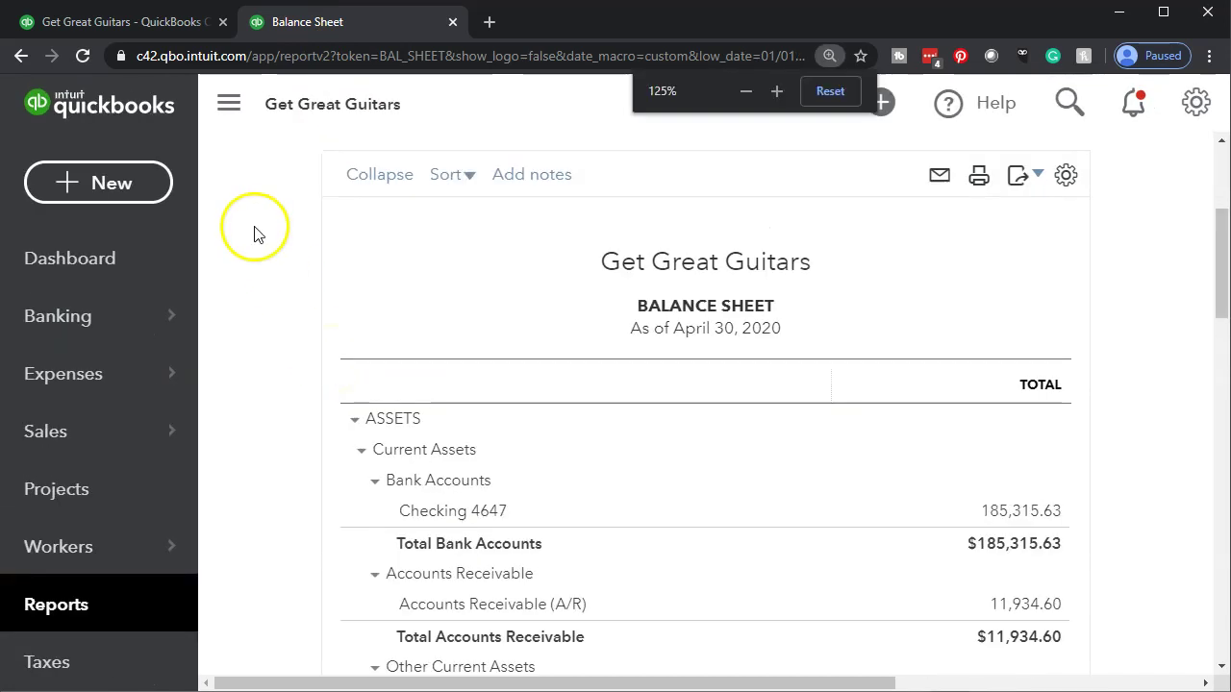
# Step: Collapse the navigation beside the Balance Sheet and compare its checking balance with the April statement in the Bank Stmts workbook
pyautogui.click(204, 104)
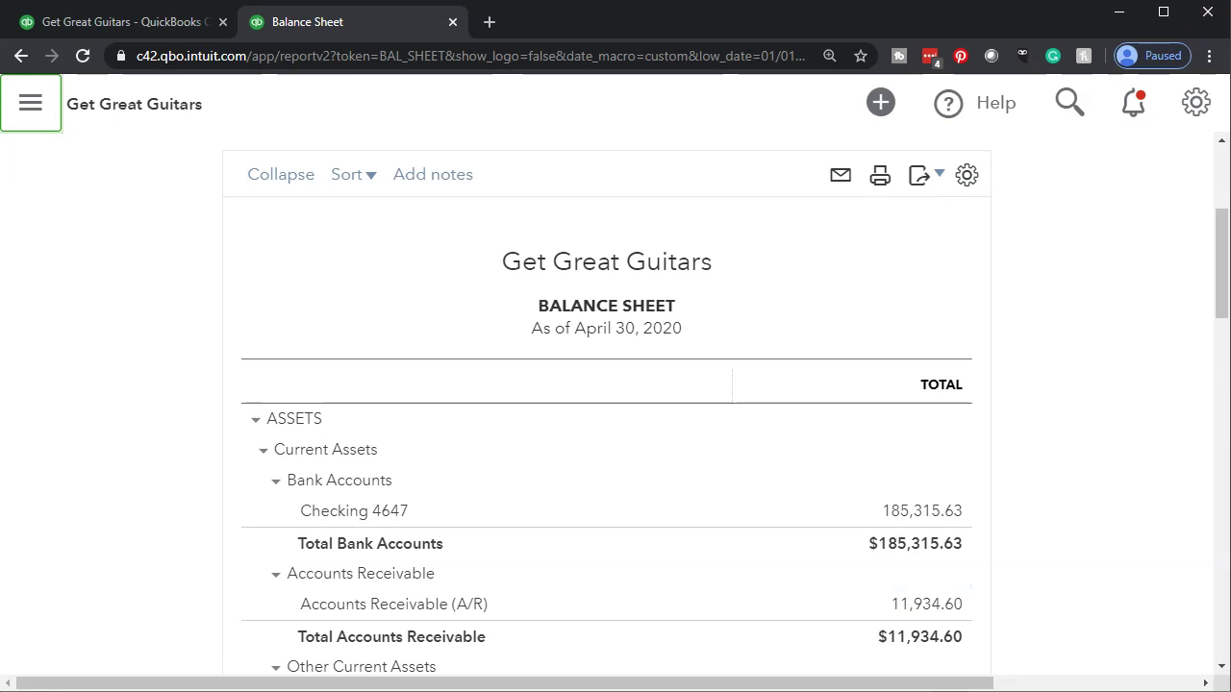
pyautogui.click(490, 669)
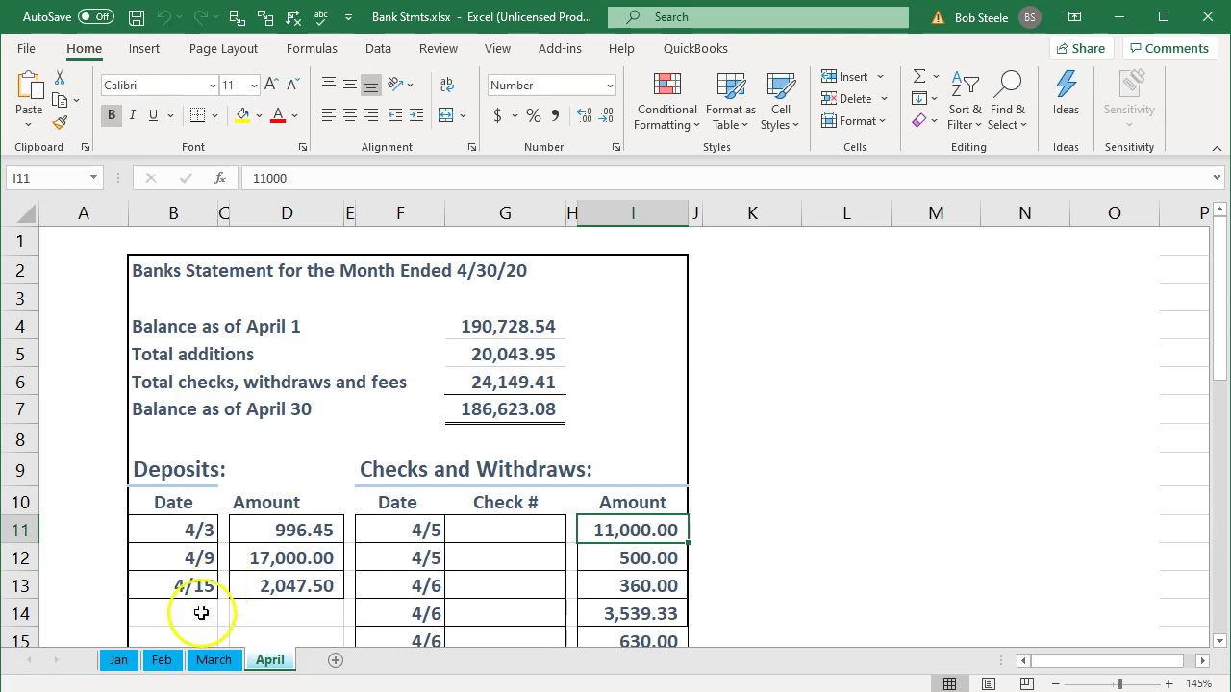
pyautogui.click(1118, 18)
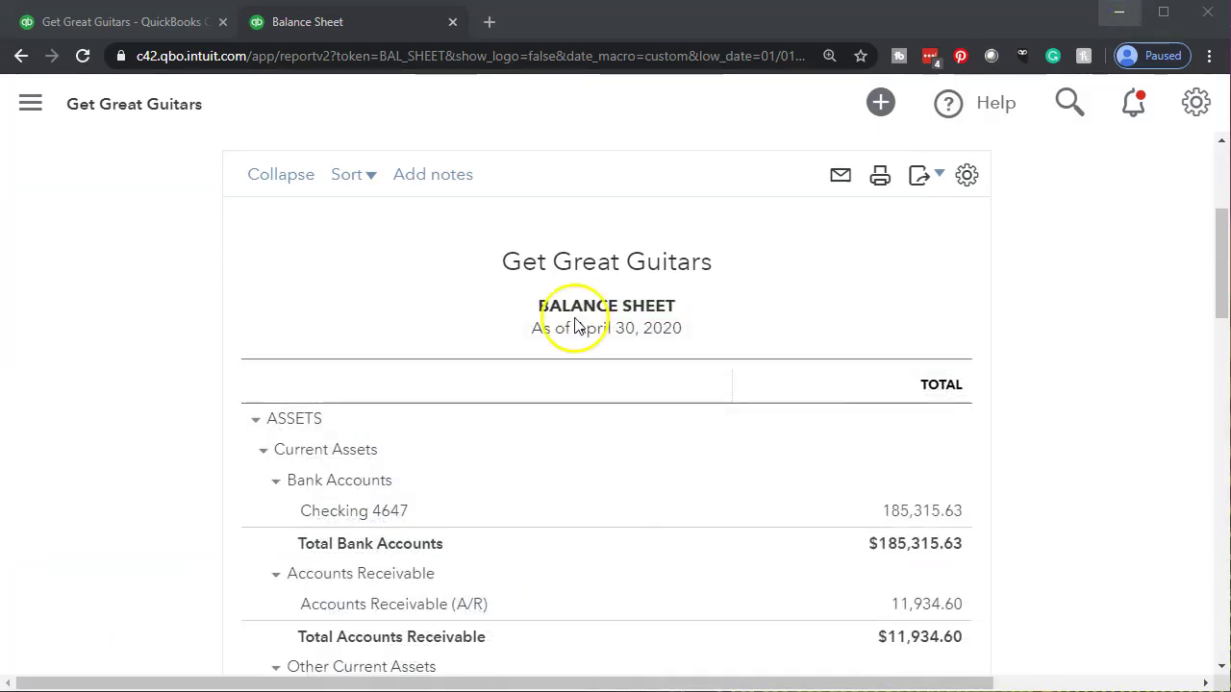
# Step: Return to the Reconcile page and enter 186,623.08, the April 30 balance on the bank statement, as the ending balance
pyautogui.click(106, 17)
pyautogui.moveTo(149, 308)
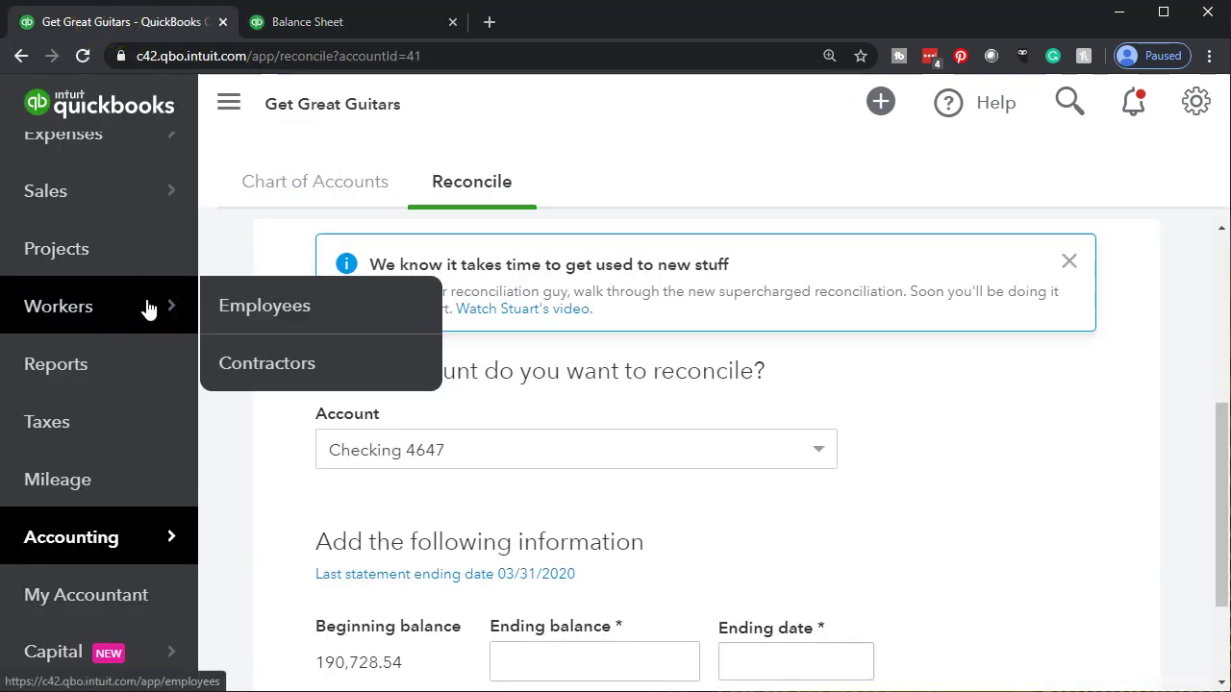
pyautogui.hotkey('ctrl', '-')
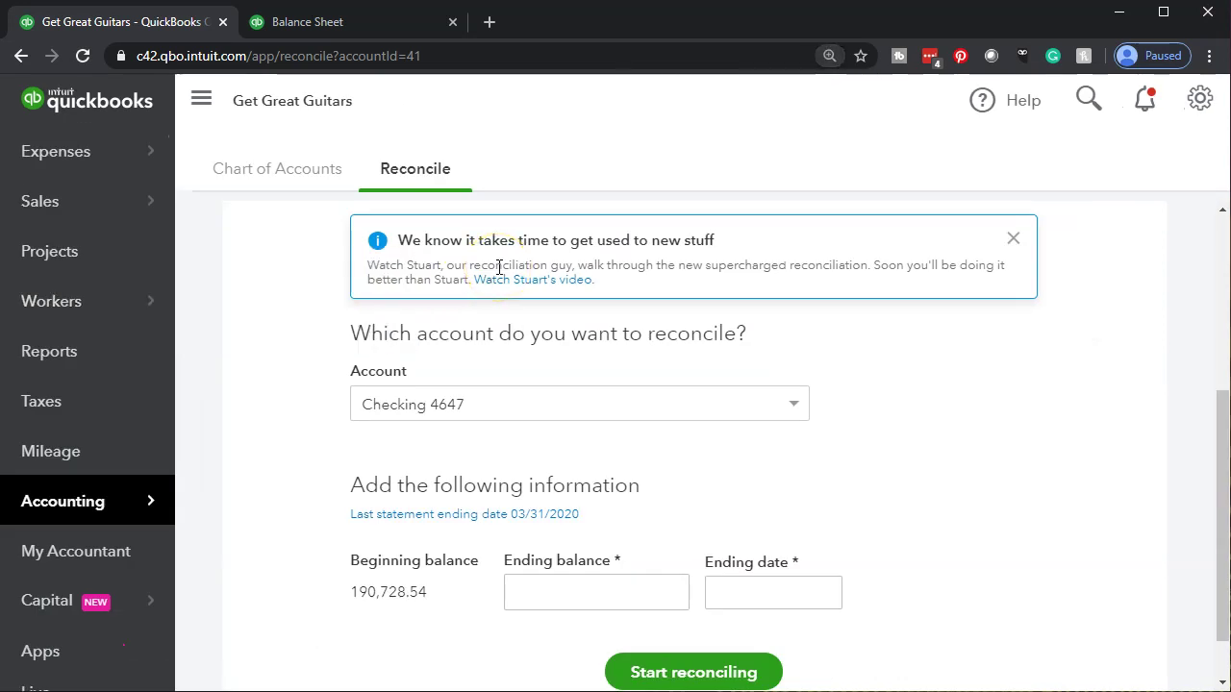
pyautogui.hotkey('ctrl', '-')
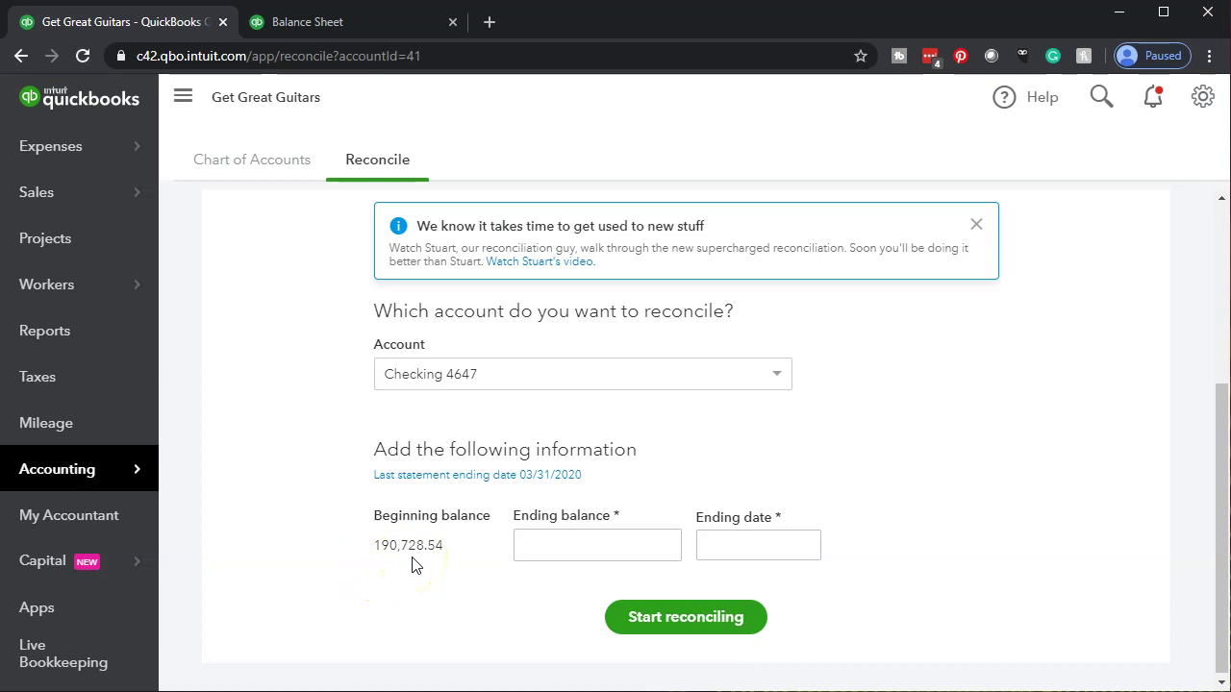
pyautogui.click(547, 540)
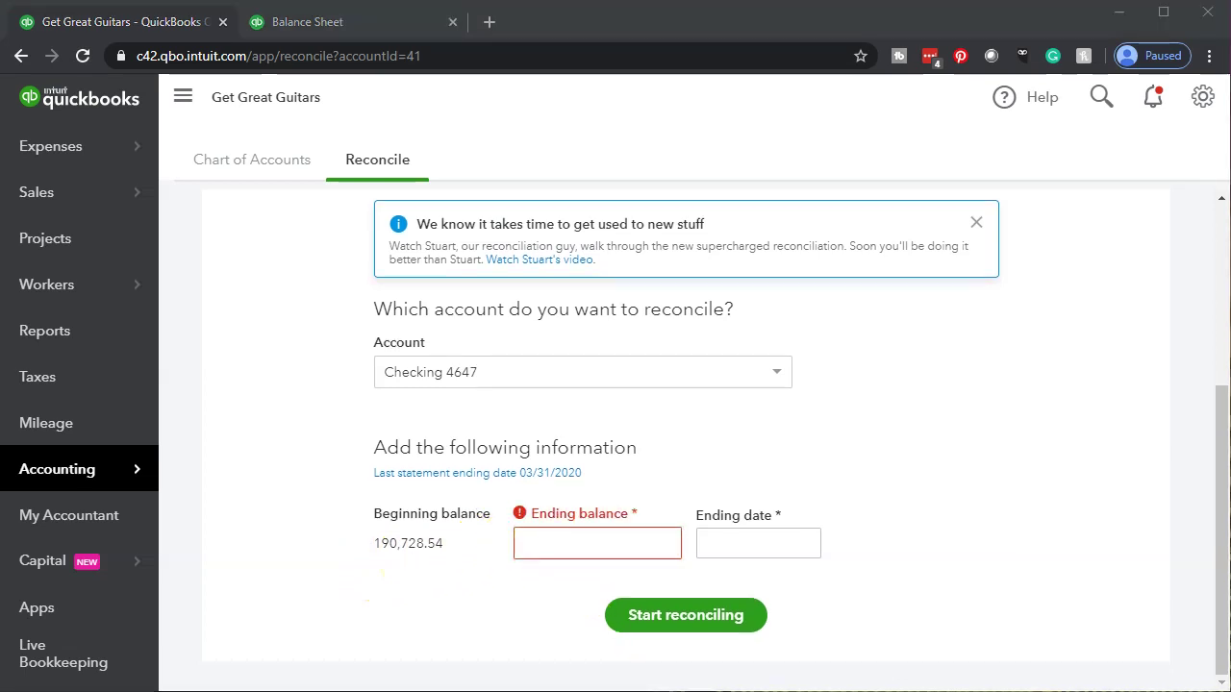
pyautogui.hotkey('alt', 'Tab')
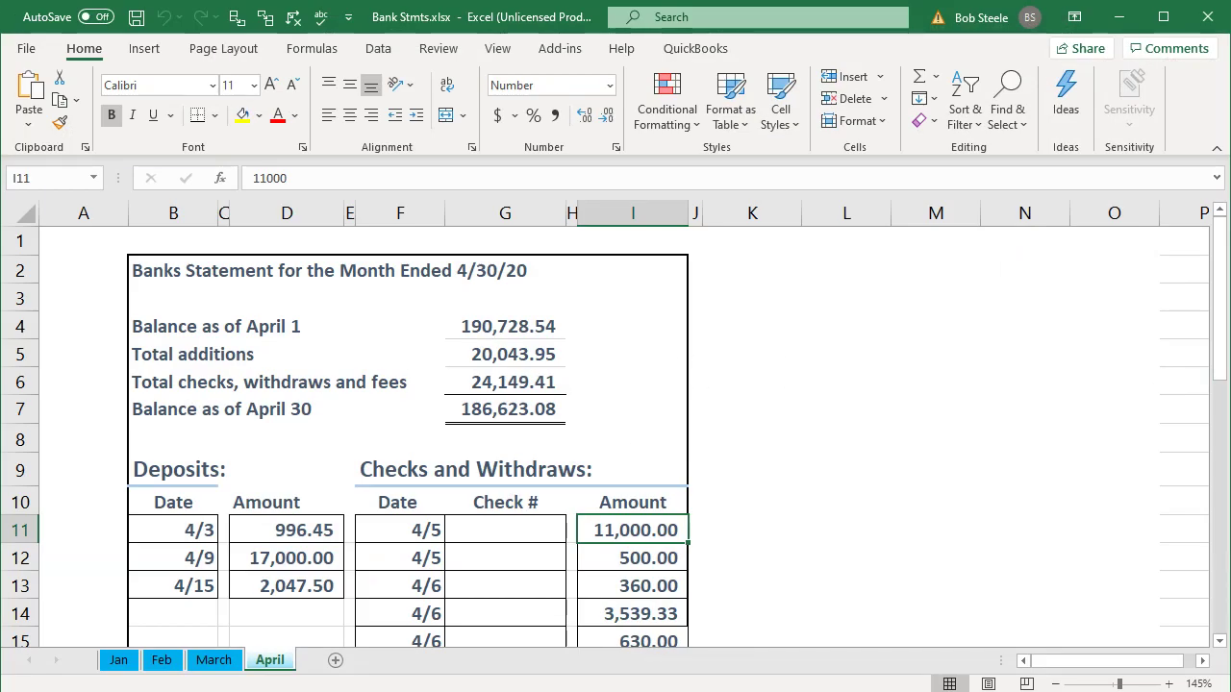
pyautogui.hotkey('alt', 'Tab')
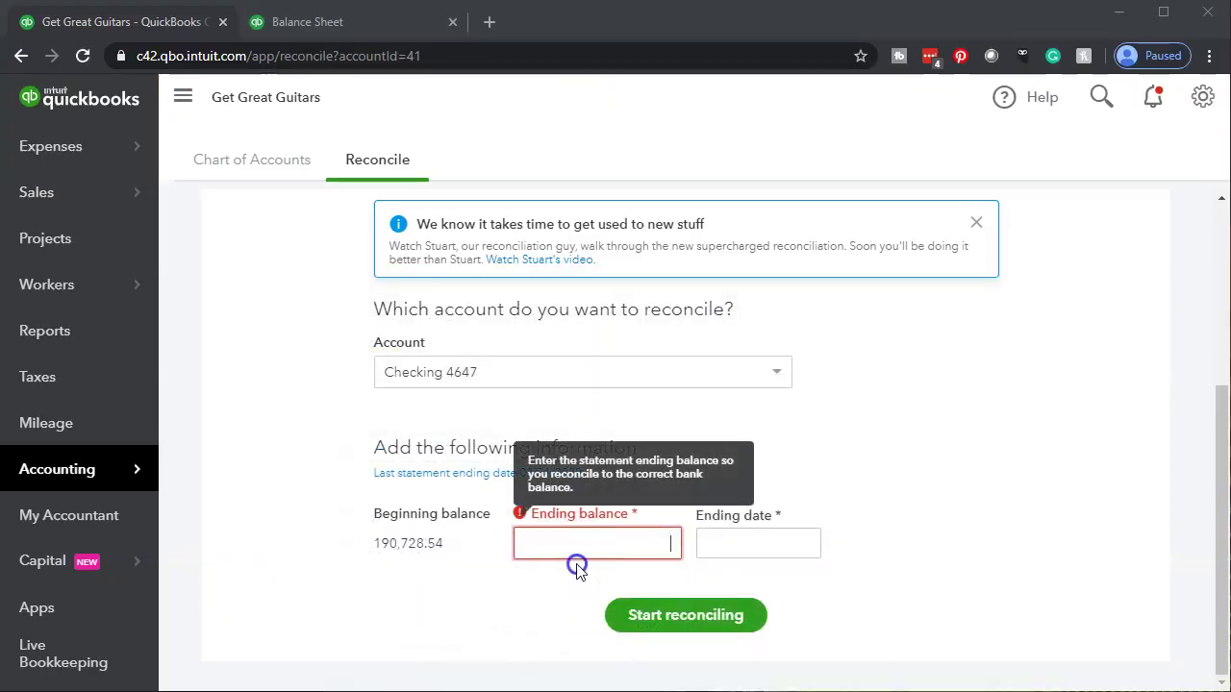
pyautogui.write('1866')
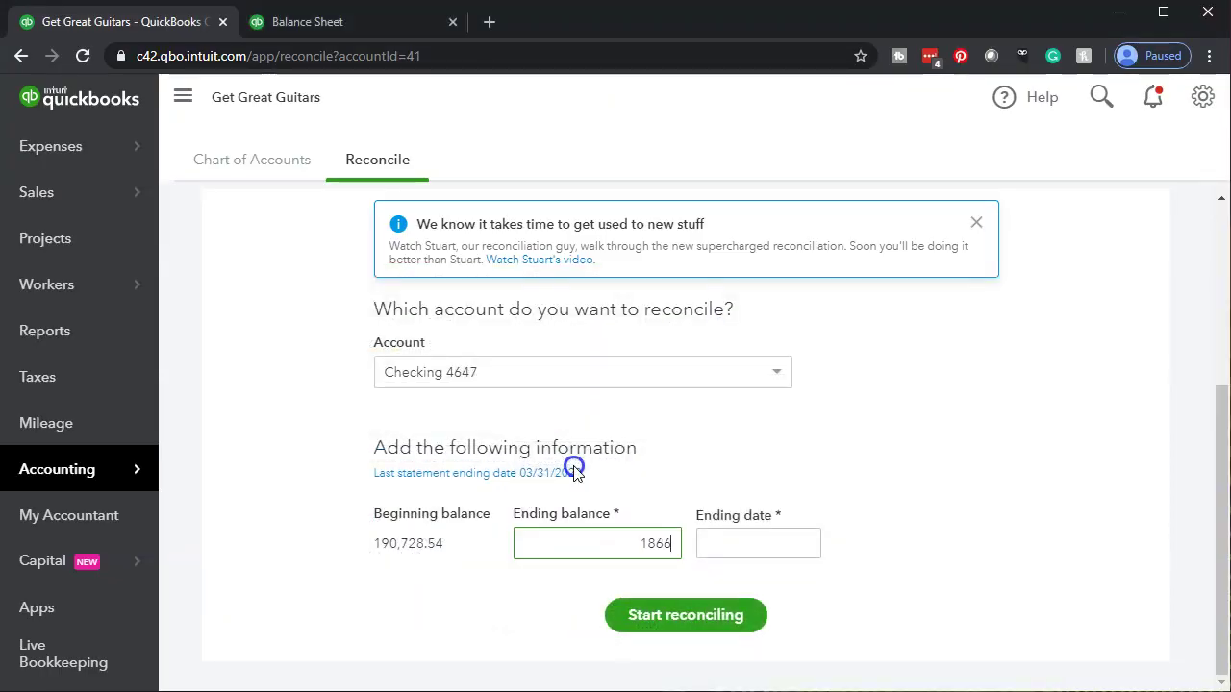
pyautogui.write('23.08')
pyautogui.press('Return')
# Step: Set the statement ending date to 04/30/2020 and start reconciling the checking account
pyautogui.click(632, 616)
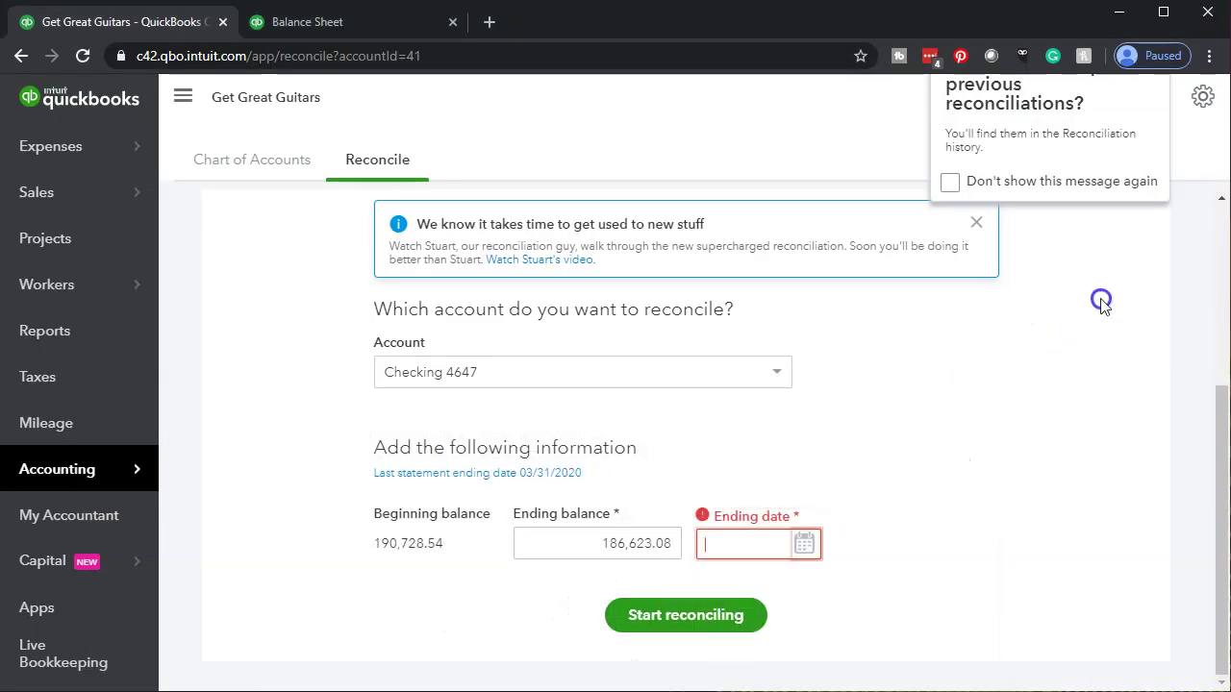
pyautogui.click(806, 546)
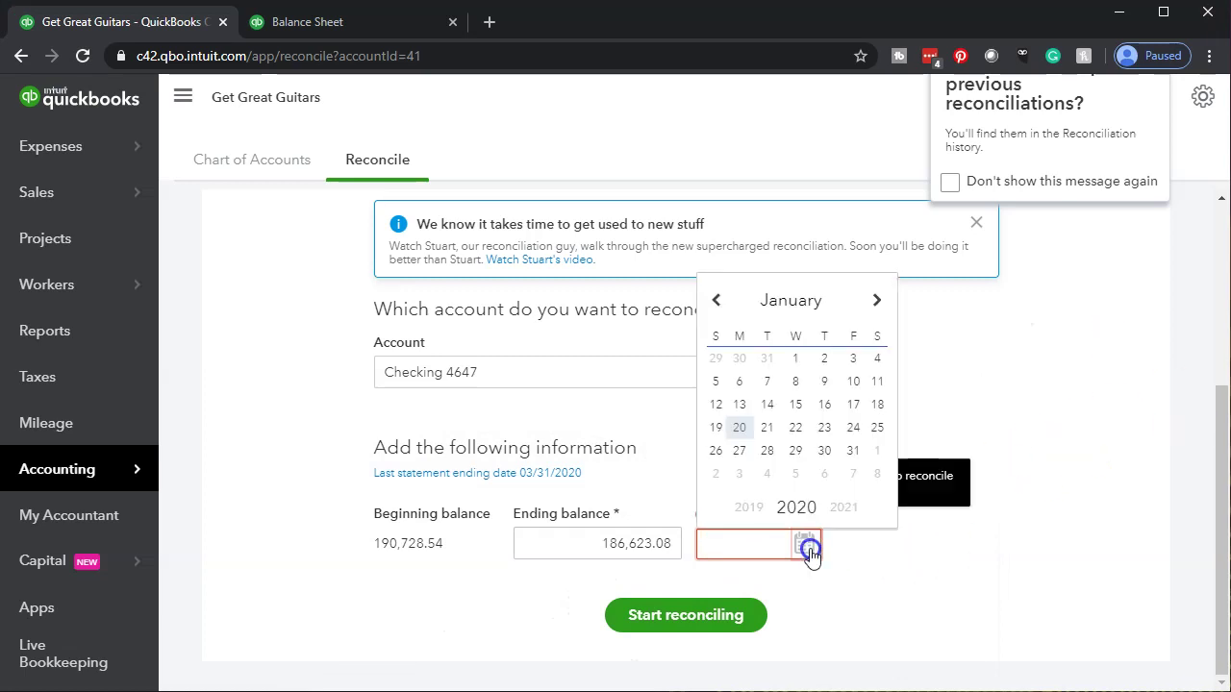
pyautogui.click(877, 301)
pyautogui.click(878, 302)
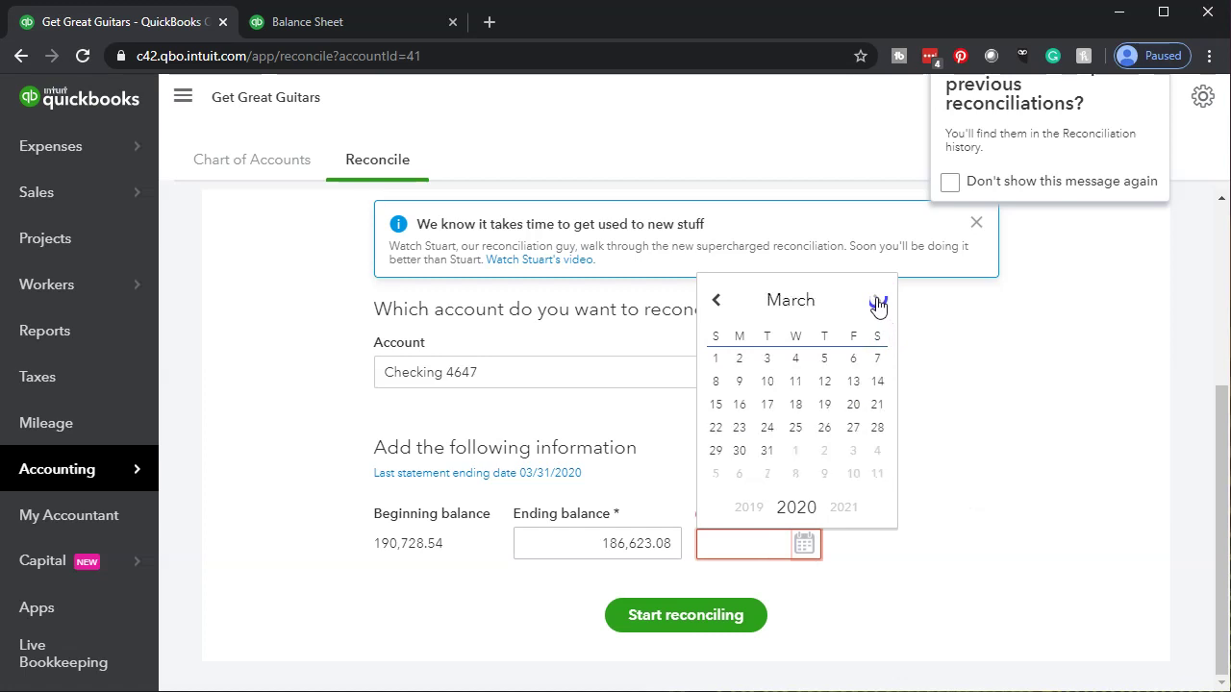
pyautogui.click(877, 302)
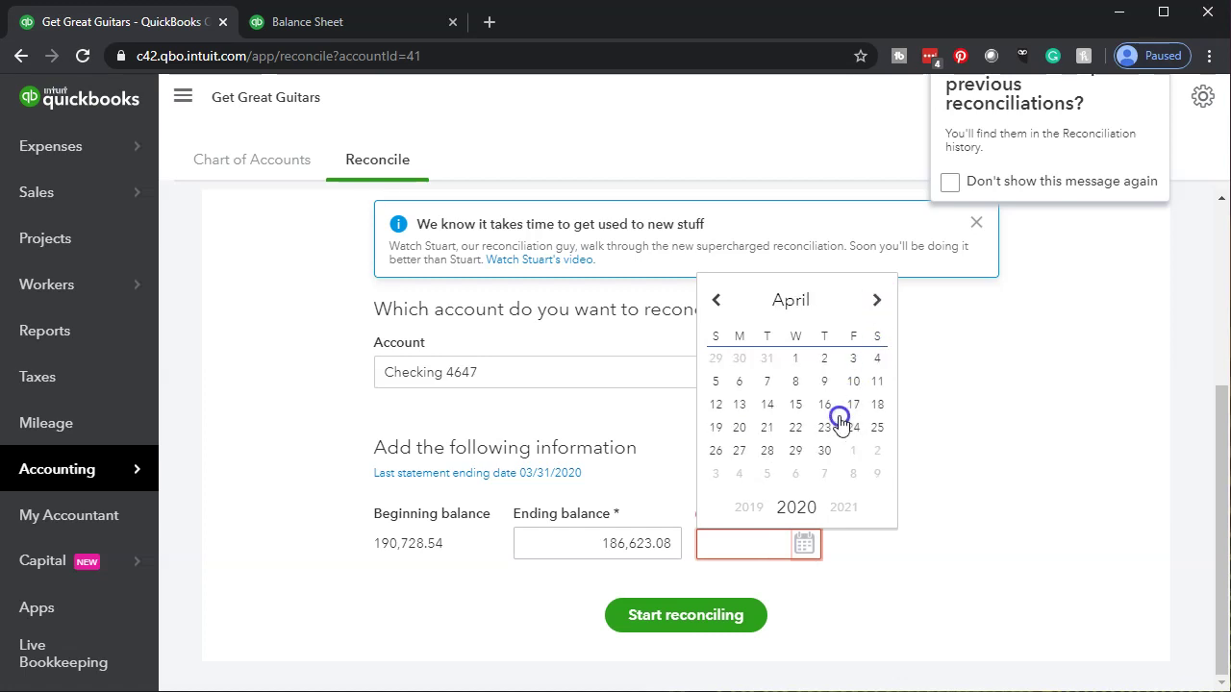
pyautogui.click(826, 450)
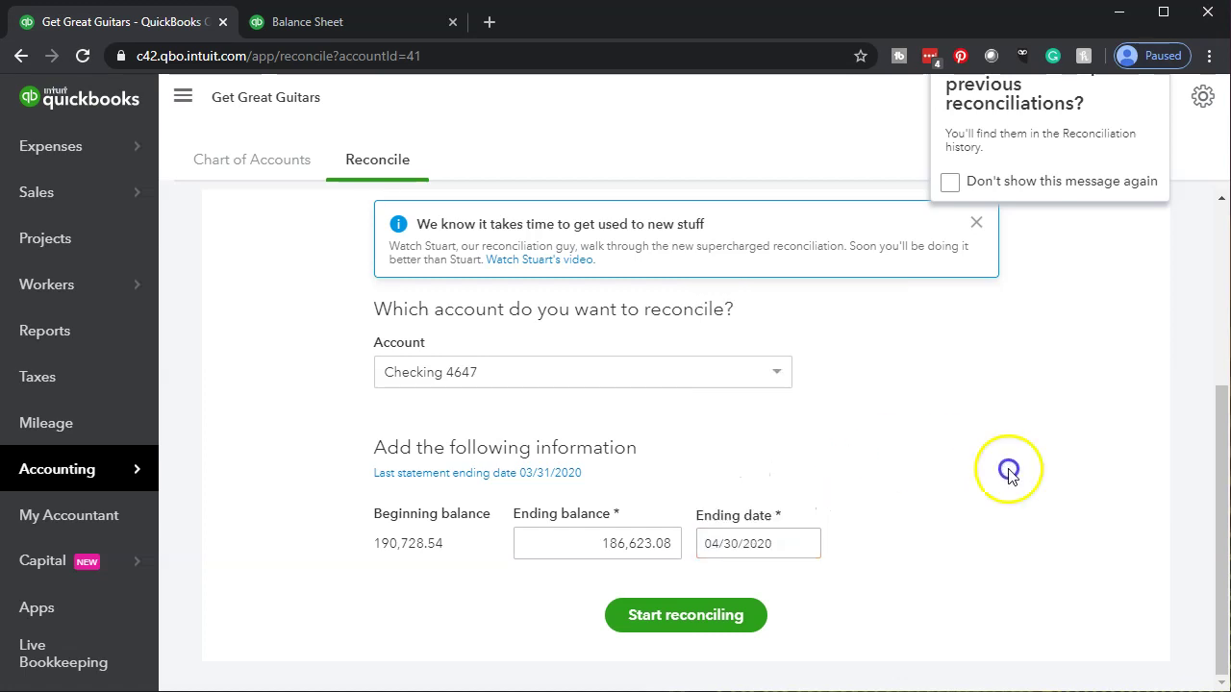
pyautogui.click(671, 620)
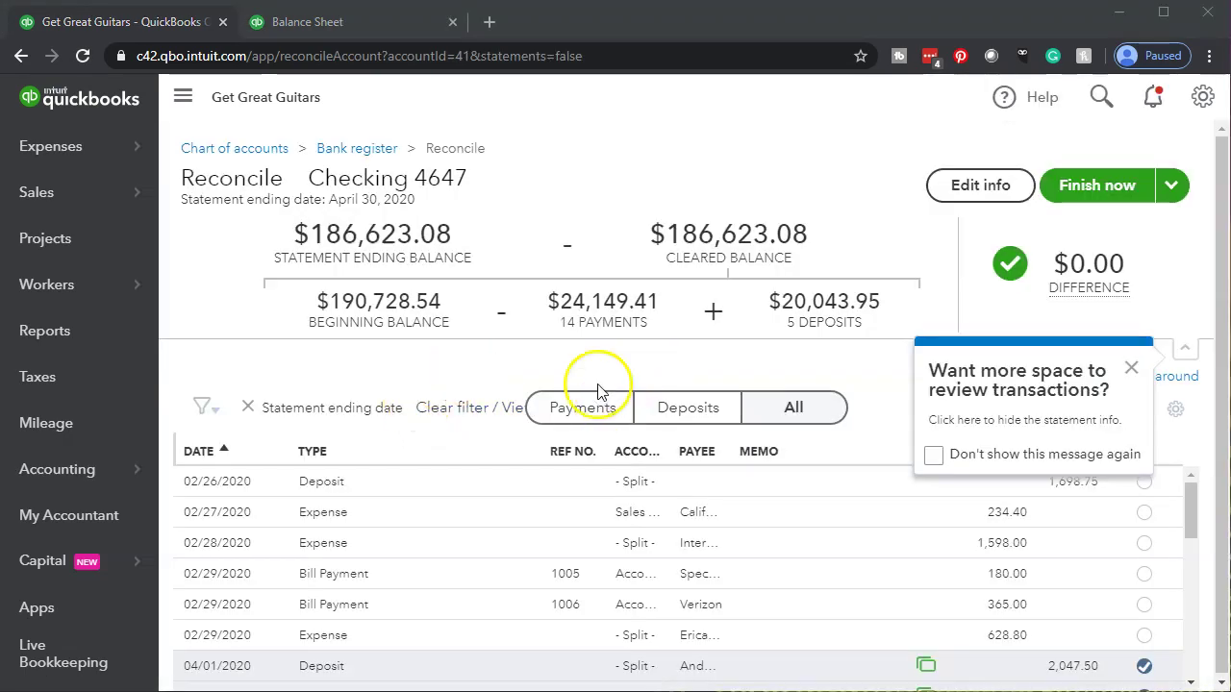
# Step: Dismiss the tip about reviewing transactions and collapse the navigation menu to widen the reconciliation list
pyautogui.click(1131, 367)
pyautogui.click(1117, 428)
pyautogui.moveTo(1099, 294)
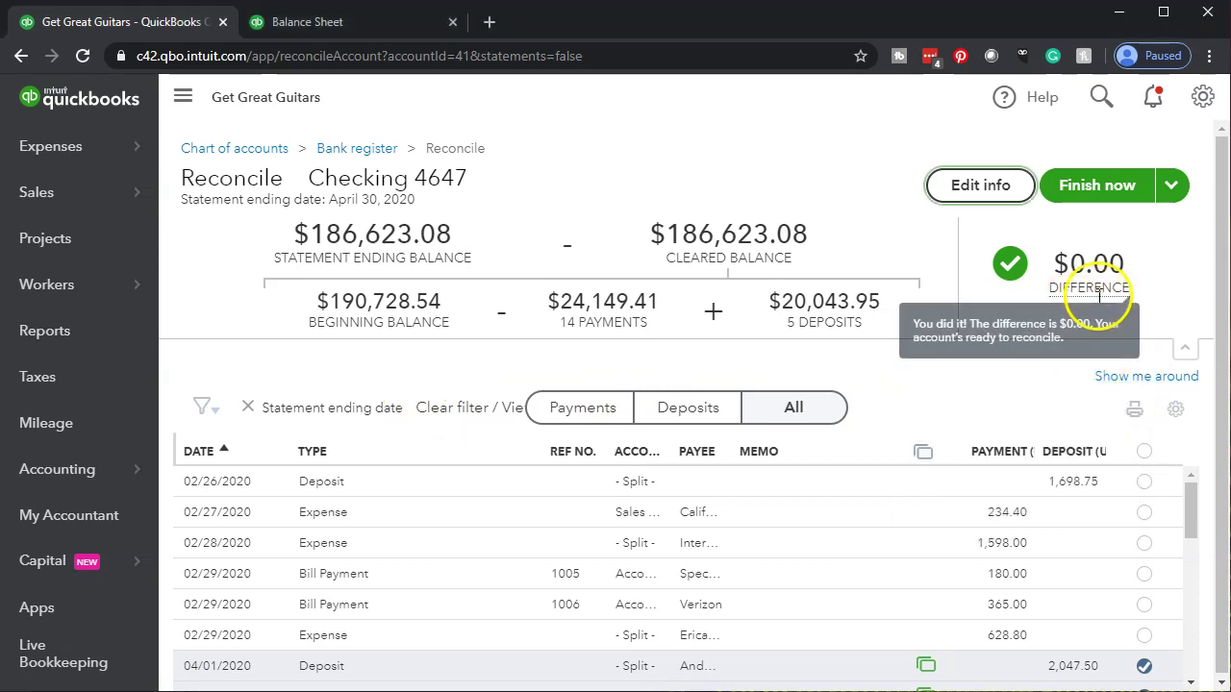
pyautogui.click(184, 98)
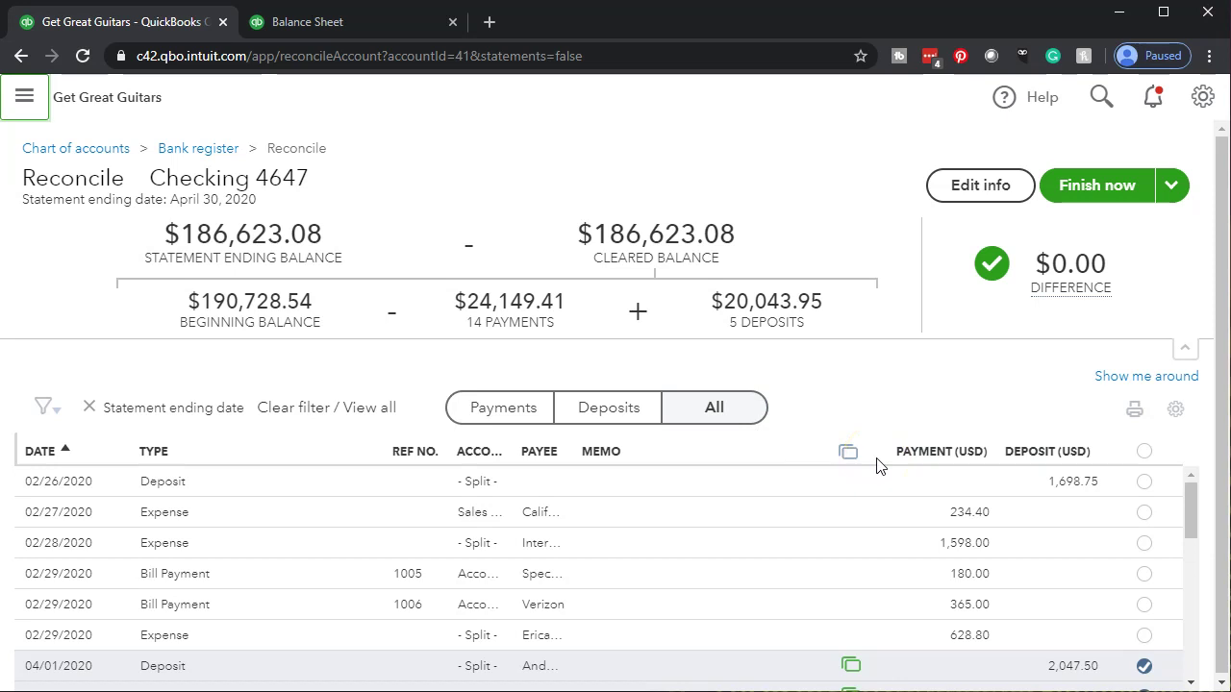
# Step: Review the listed transactions, unclear the 04/01/2020 deposit of 2,047.50 to test the difference, and mark it as cleared again
pyautogui.scroll(-3, 868, 508)
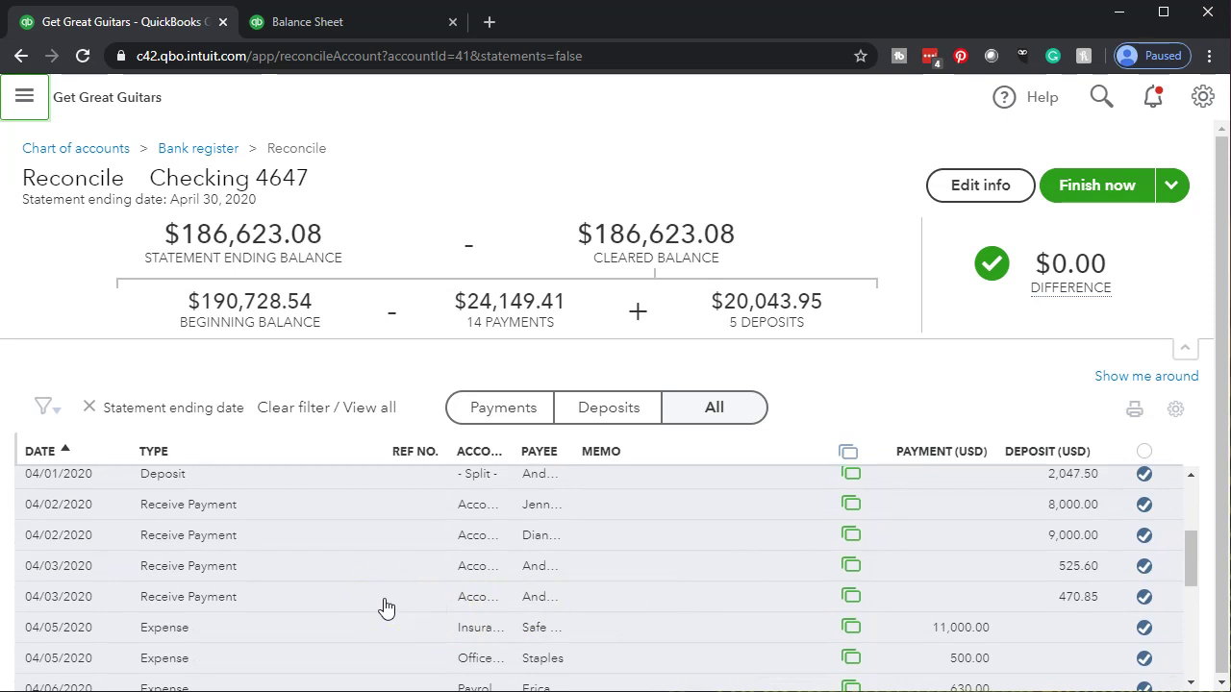
pyautogui.moveTo(850, 517)
pyautogui.scroll(1, 1106, 630)
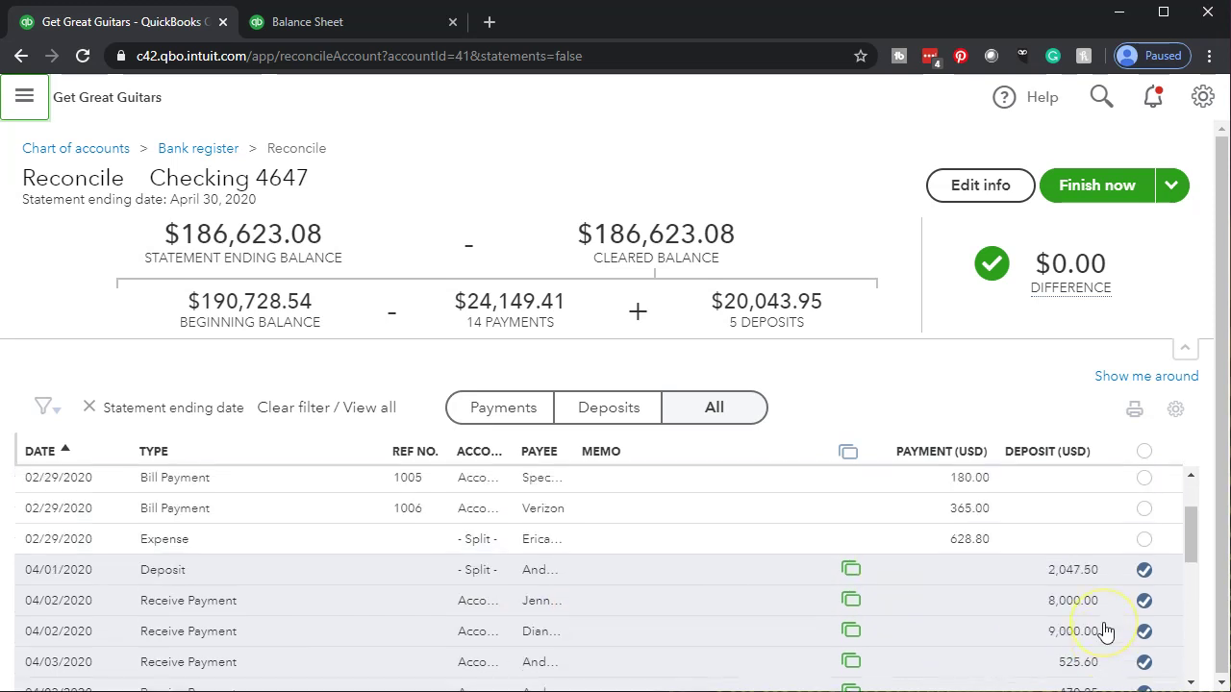
pyautogui.click(1144, 570)
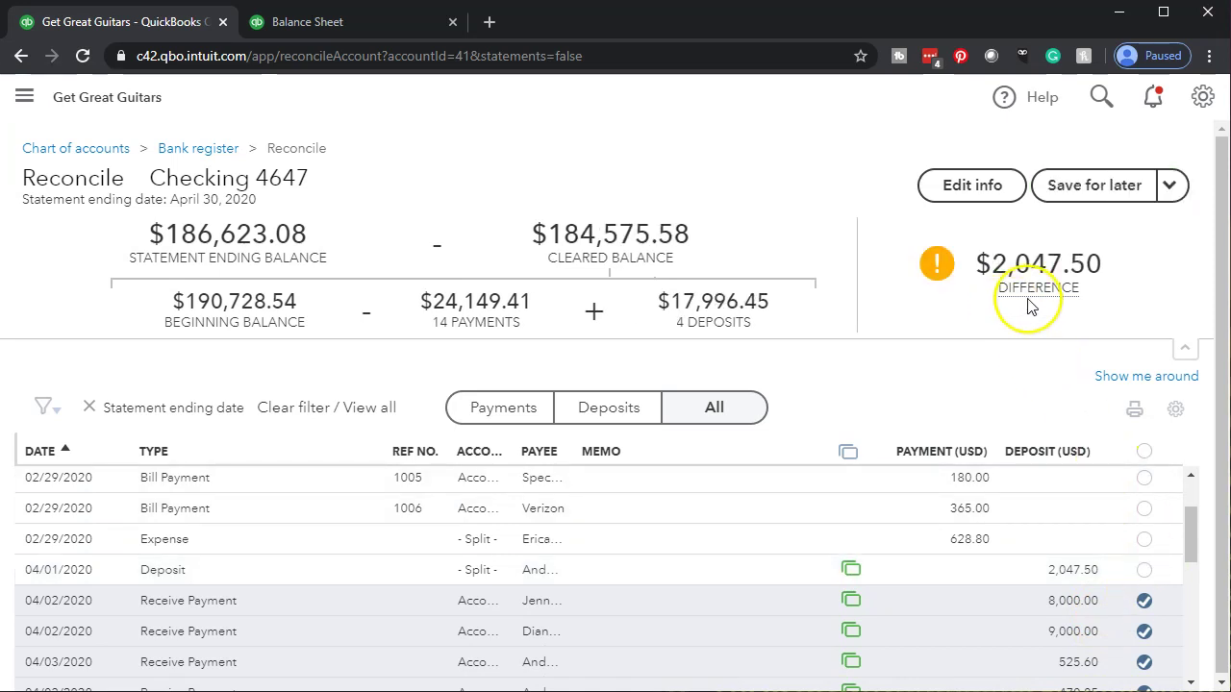
pyautogui.click(1144, 573)
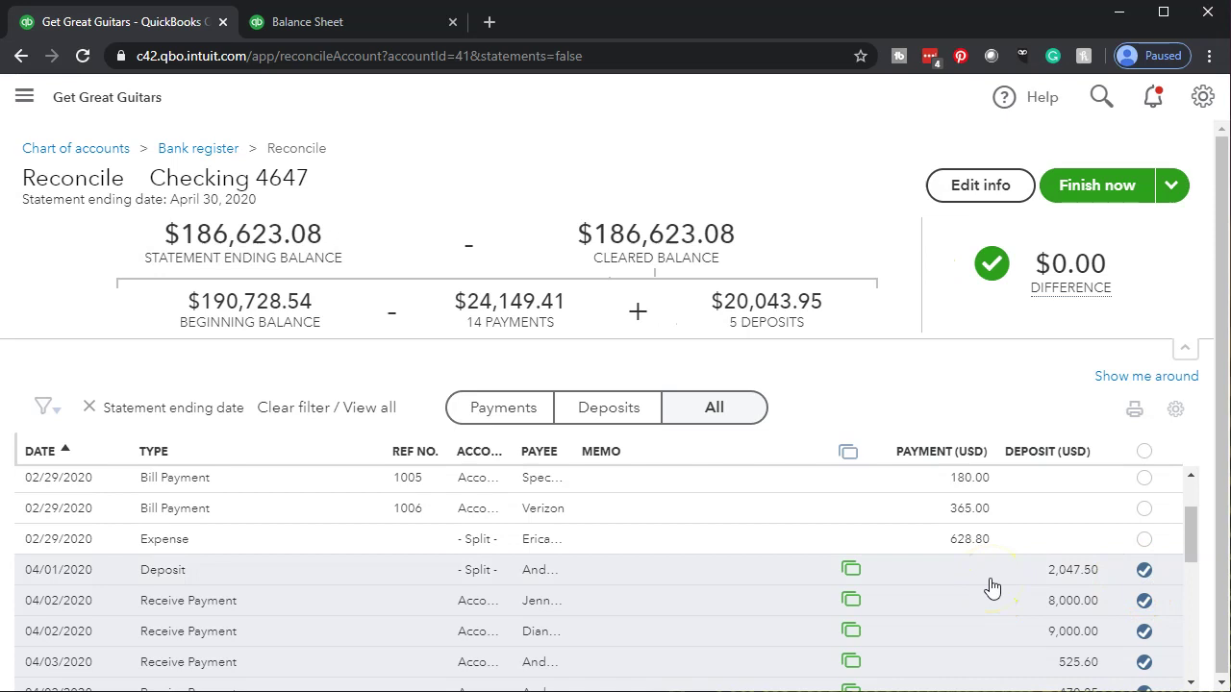
# Step: Limit the reconciliation list to deposits only
pyautogui.scroll(2, 481, 604)
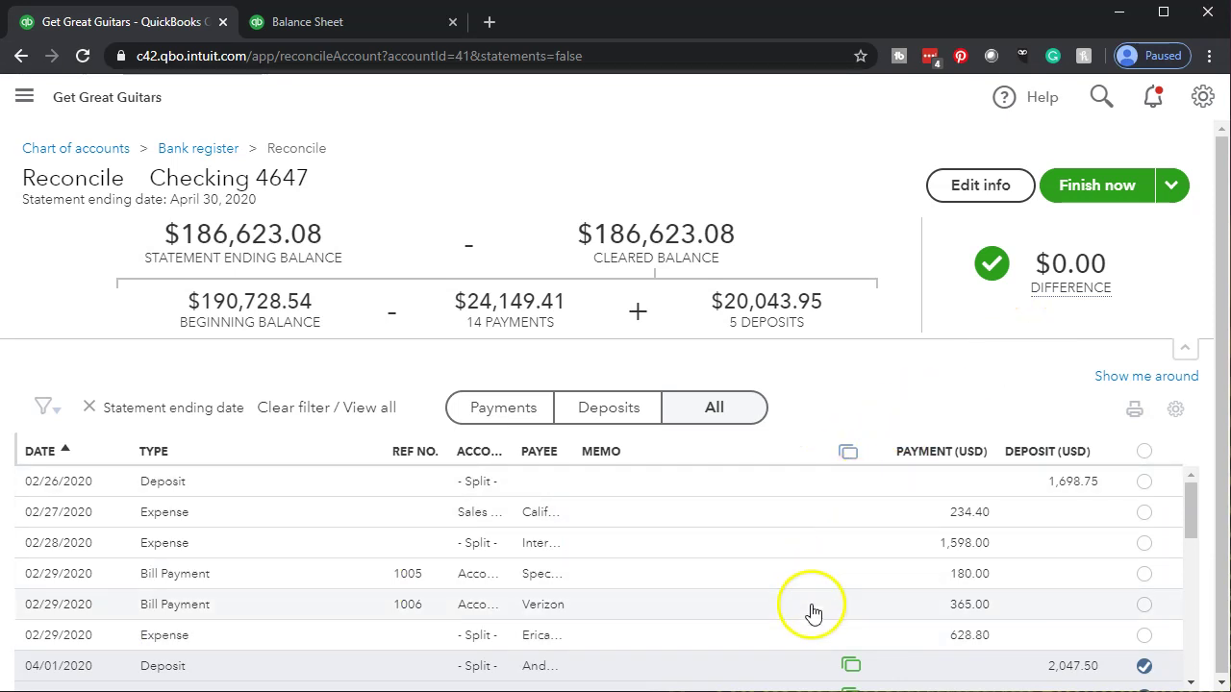
pyautogui.scroll(-2, 814, 614)
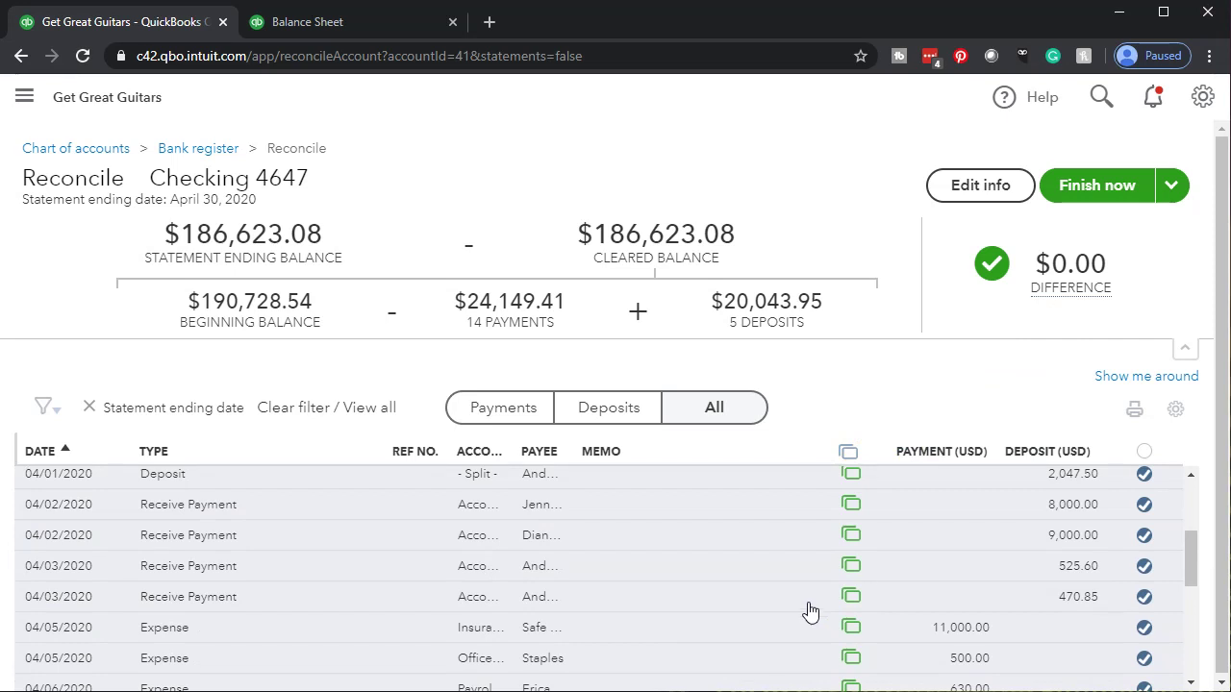
pyautogui.click(592, 413)
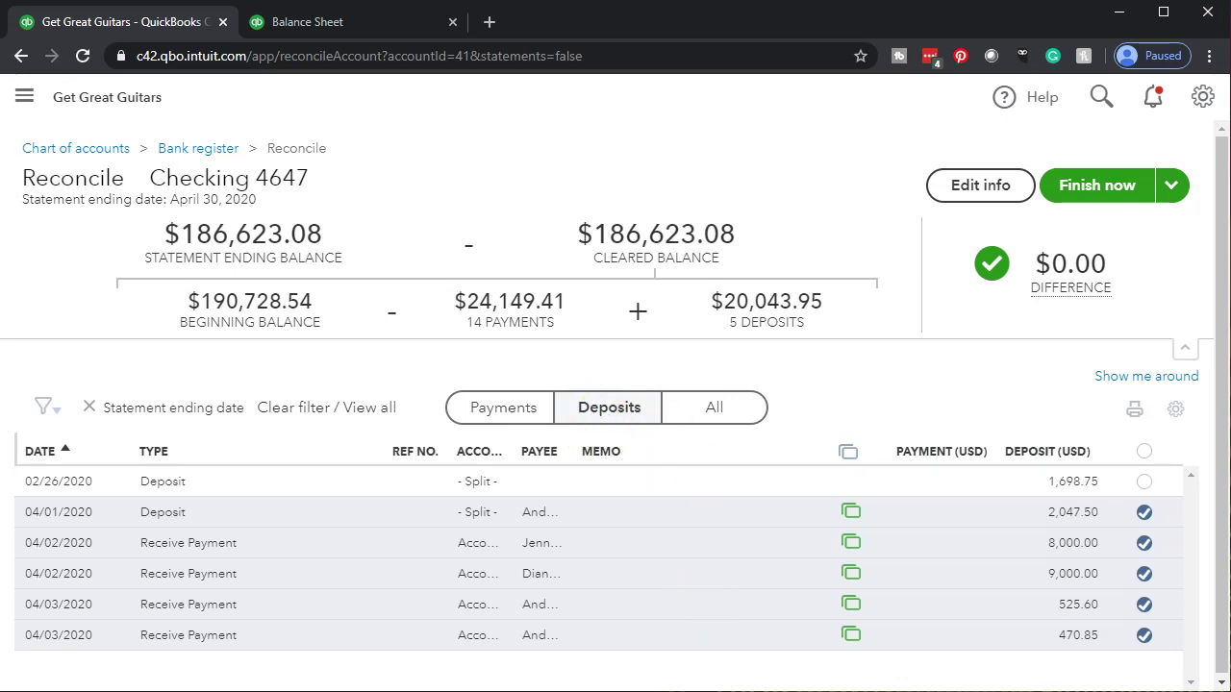
# Step: In the April sheet of the Bank Stmts workbook, highlight the 4/3 deposit amount in cell D11 with a light green fill
pyautogui.click(539, 667)
pyautogui.click(467, 580)
pyautogui.scroll(2, 412, 550)
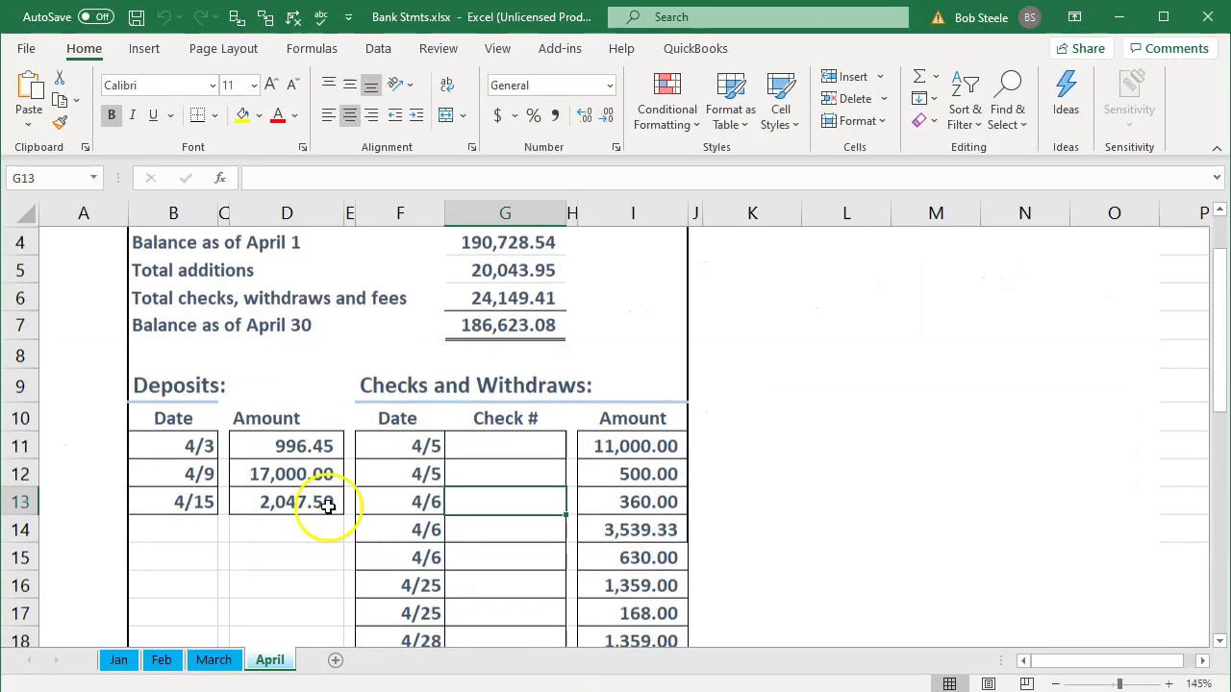
pyautogui.click(290, 453)
pyautogui.rightClick(291, 456)
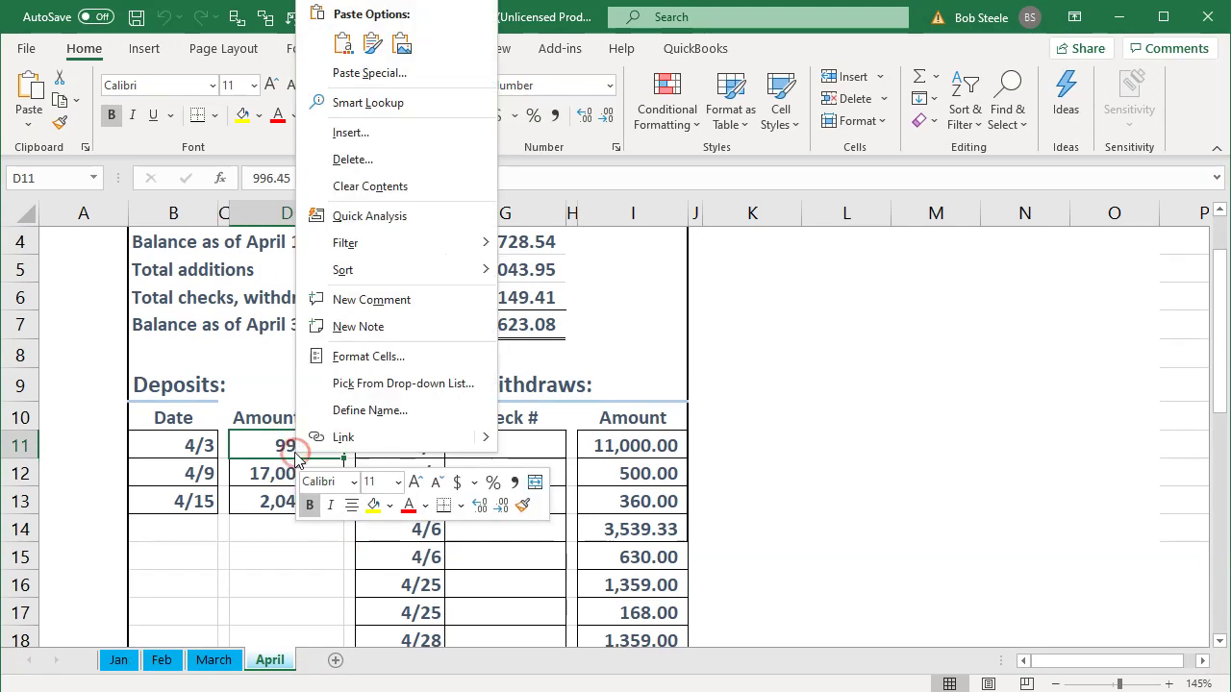
pyautogui.click(389, 505)
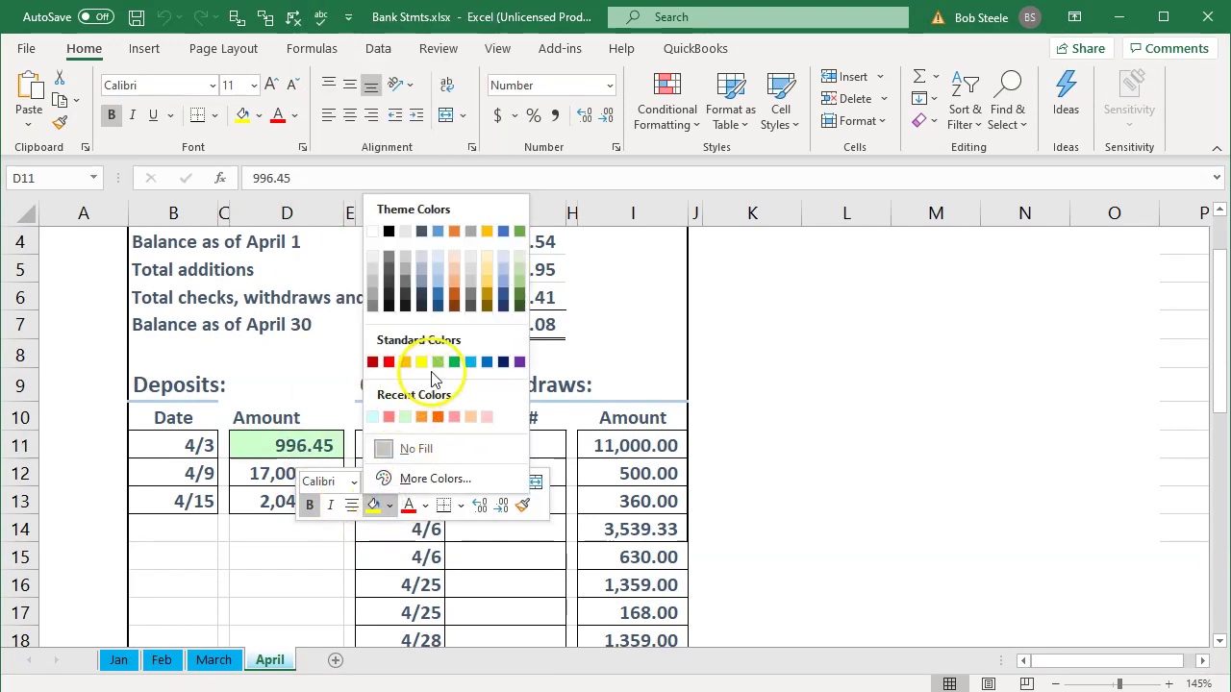
pyautogui.click(454, 362)
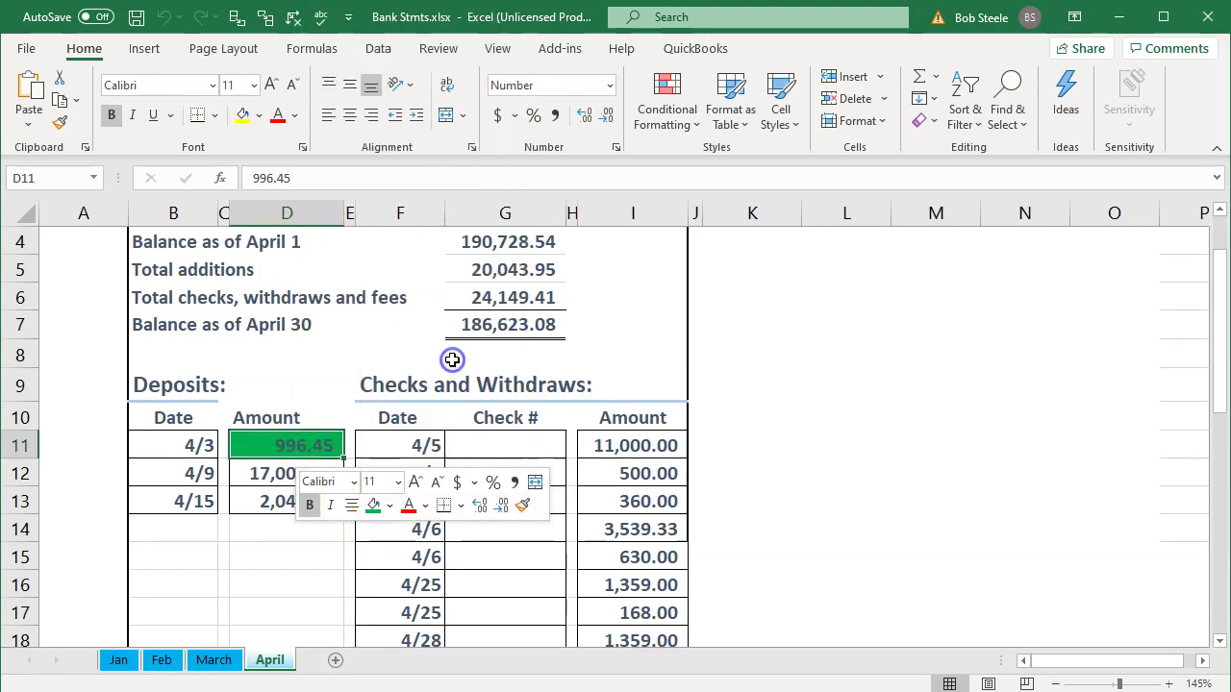
pyautogui.click(390, 505)
pyautogui.click(441, 359)
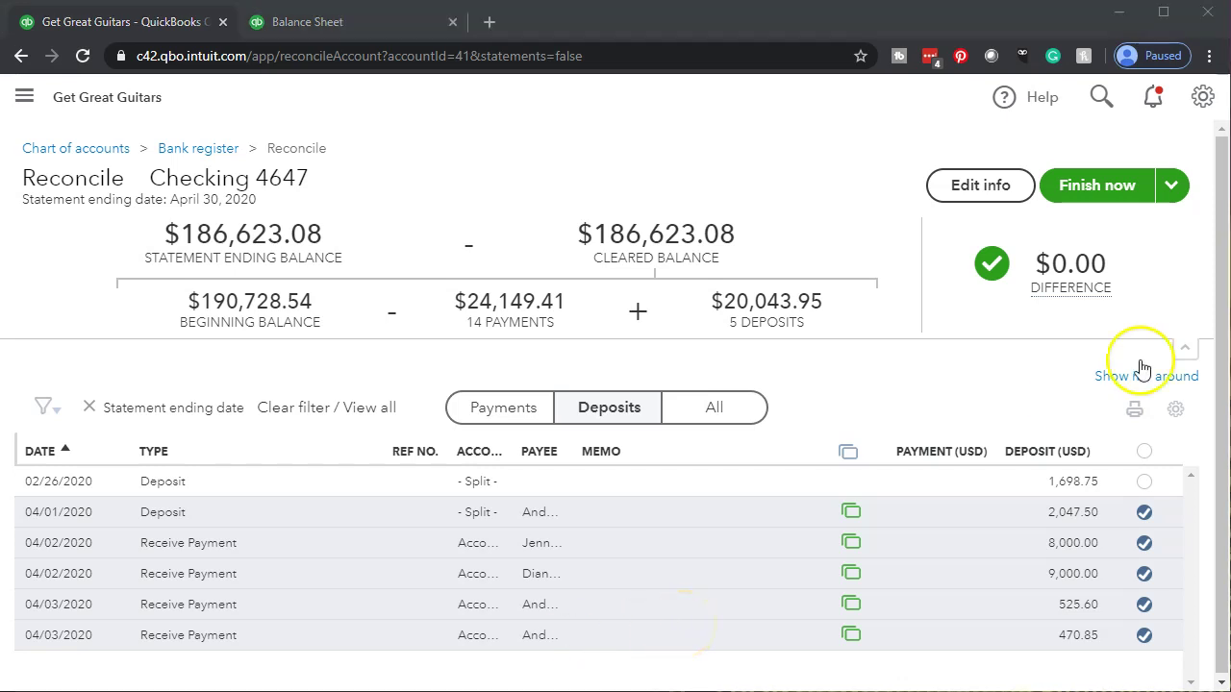
# Step: In Calculator, clear the previous result and add the two 04/03/2020 payments received, 525.6 + 470.85
pyautogui.moveTo(686, 181); pyautogui.dragTo(646, 182)
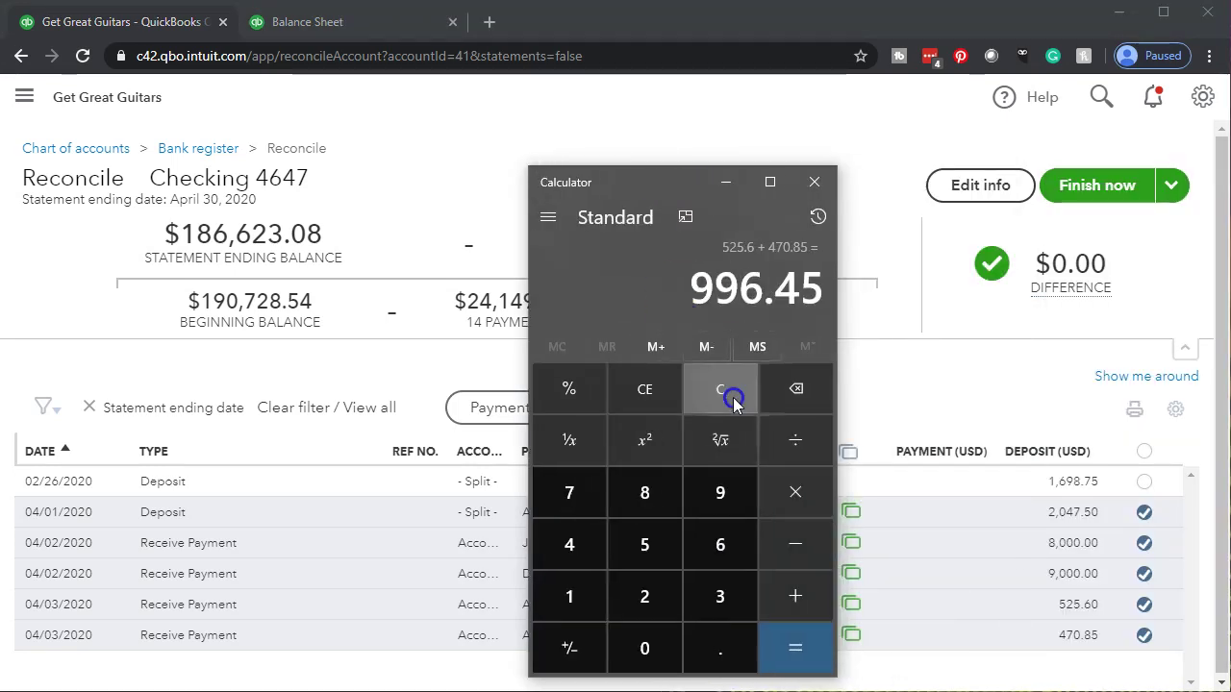
pyautogui.click(720, 388)
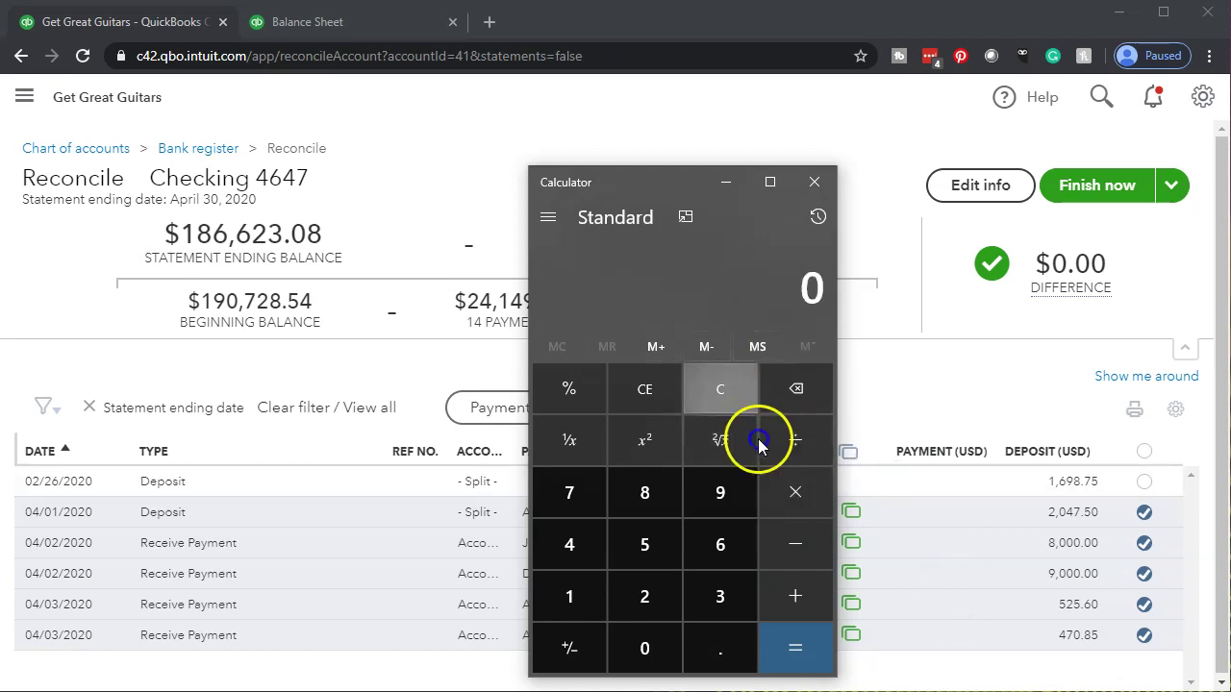
pyautogui.click(1131, 631)
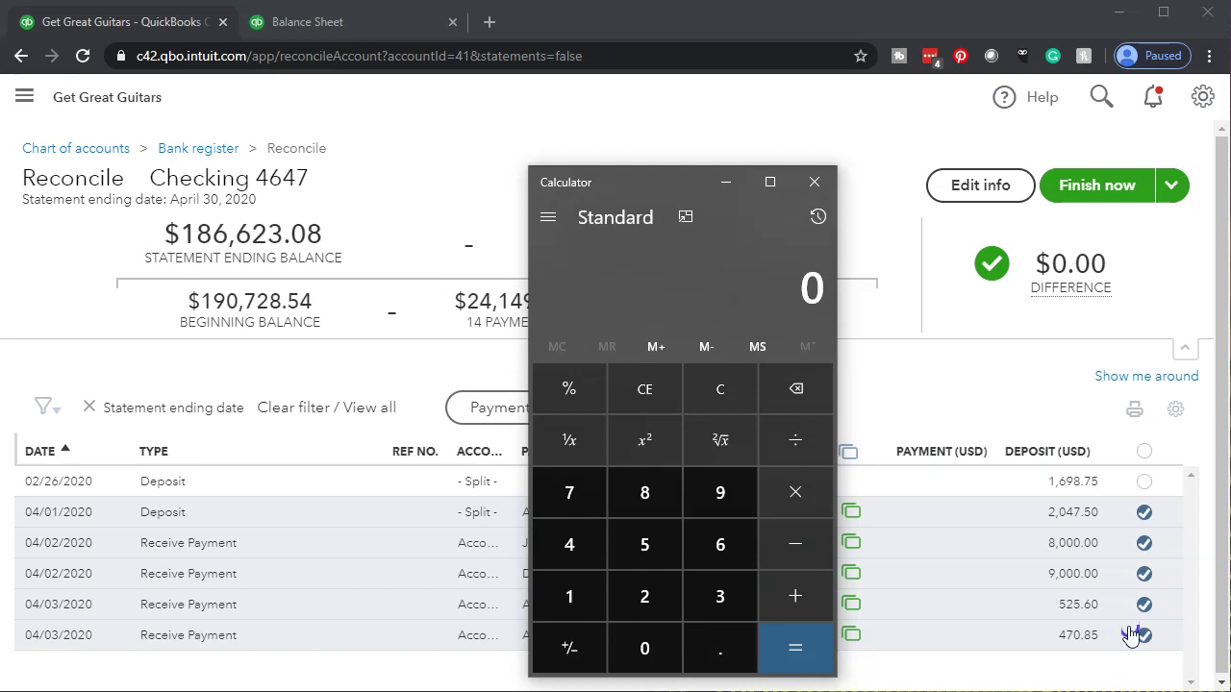
pyautogui.click(1023, 616)
pyautogui.write('525.6')
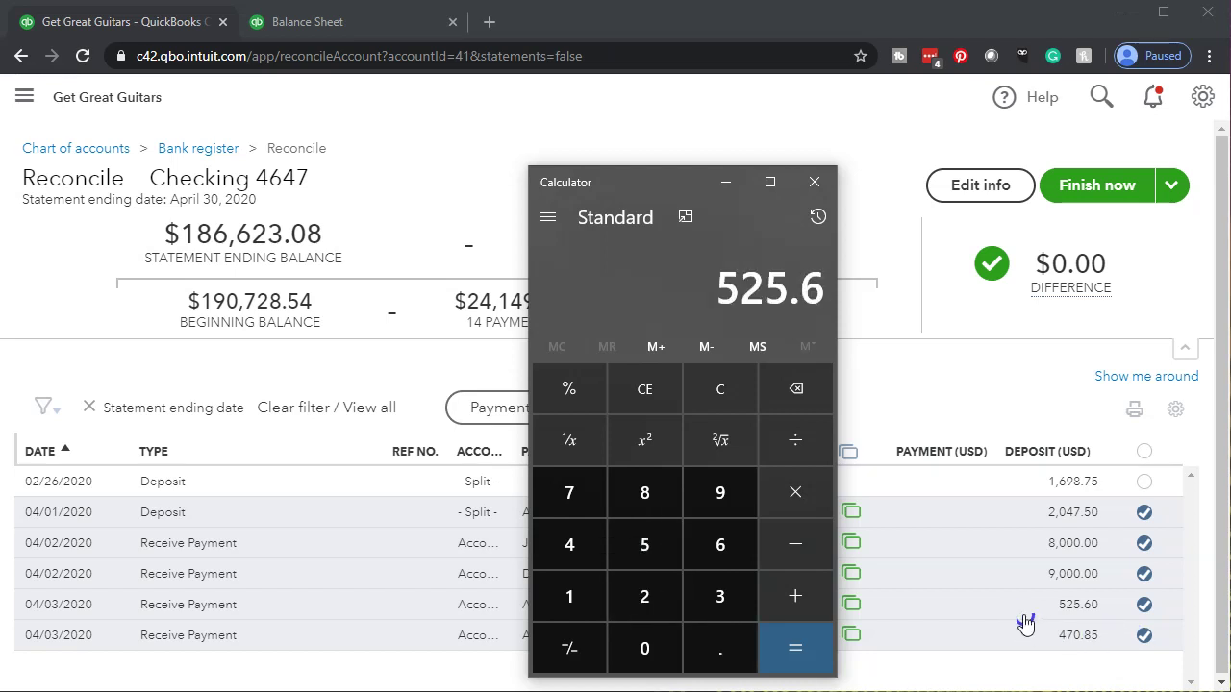
pyautogui.press('+')
pyautogui.write('470.85')
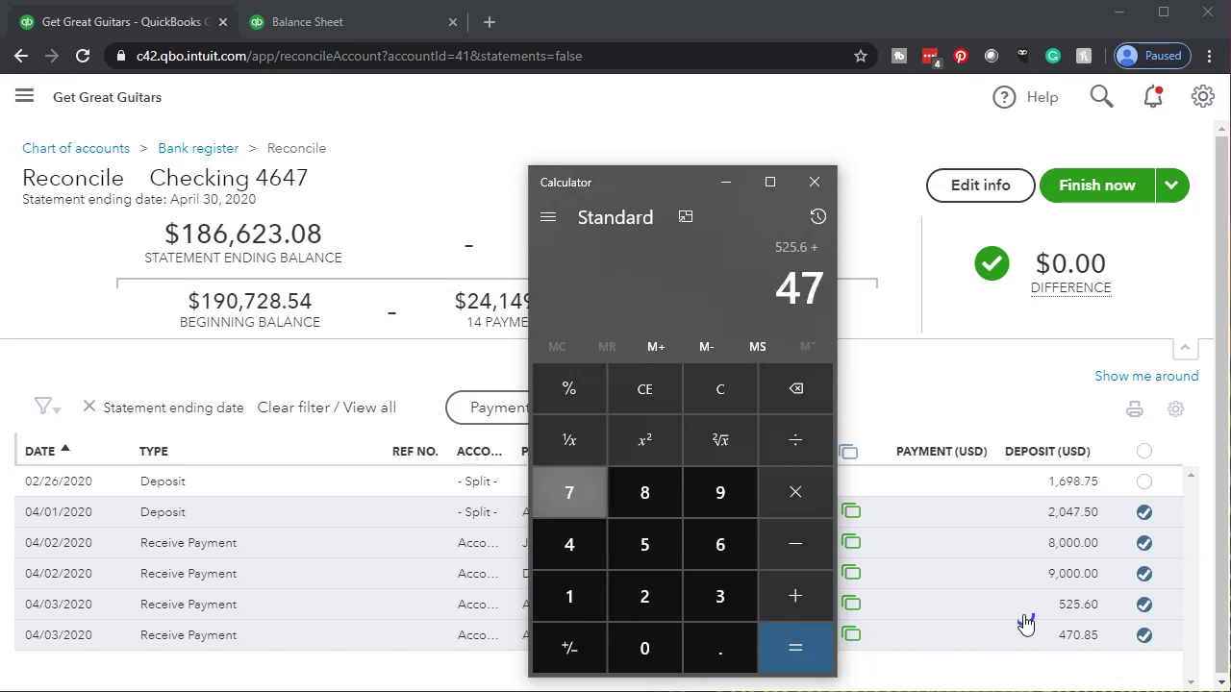
pyautogui.press('Return')
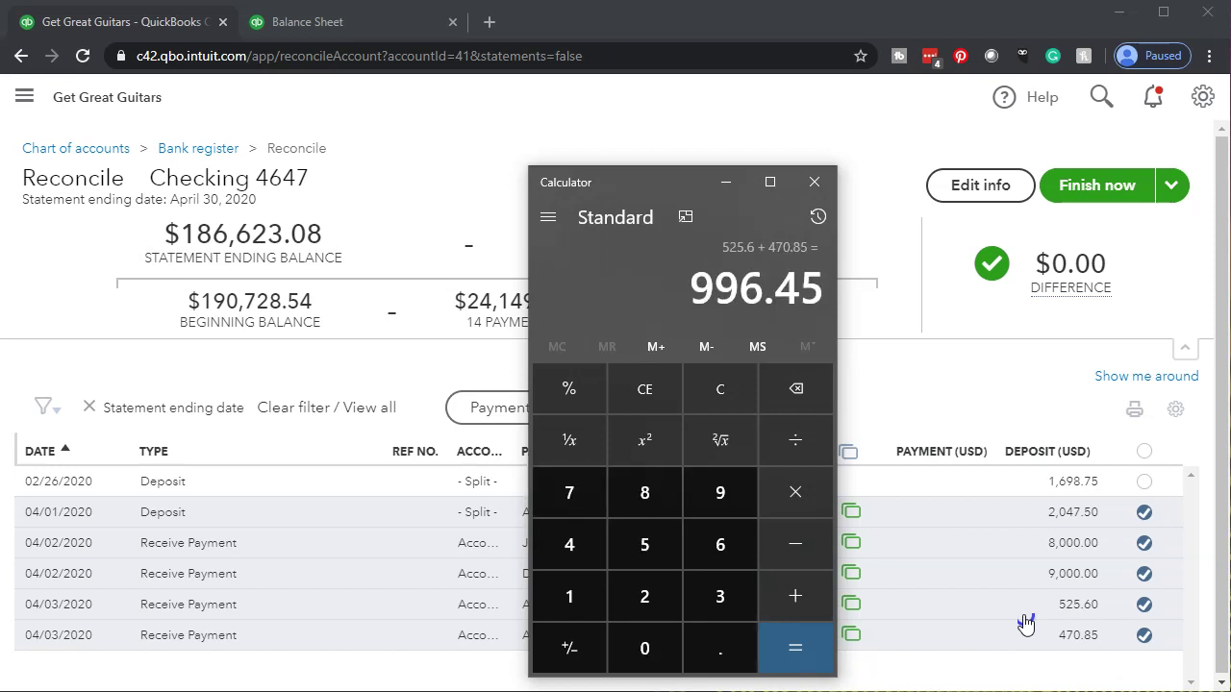
pyautogui.click(684, 188)
pyautogui.hotkey('alt', 'F4')
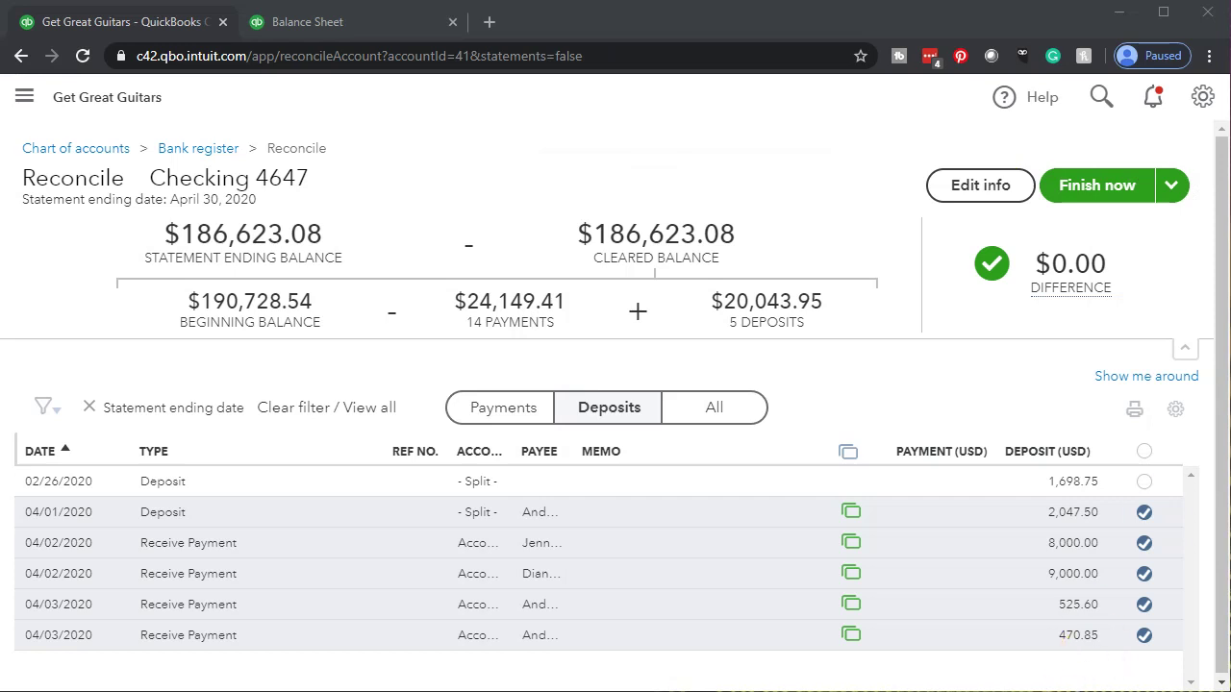
# Step: In the April sheet of the Bank Stmts workbook, highlight the 4/9 deposit amount in cell D12 with a green fill
pyautogui.hotkey('alt', 'Tab')
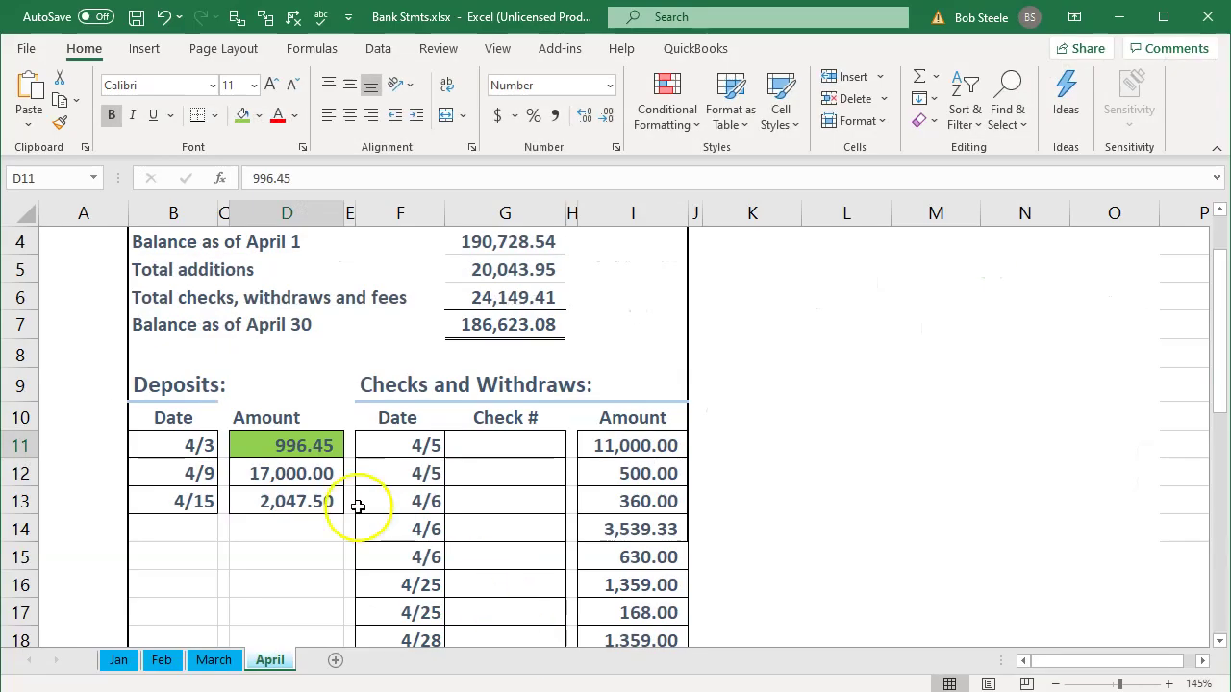
pyautogui.click(314, 473)
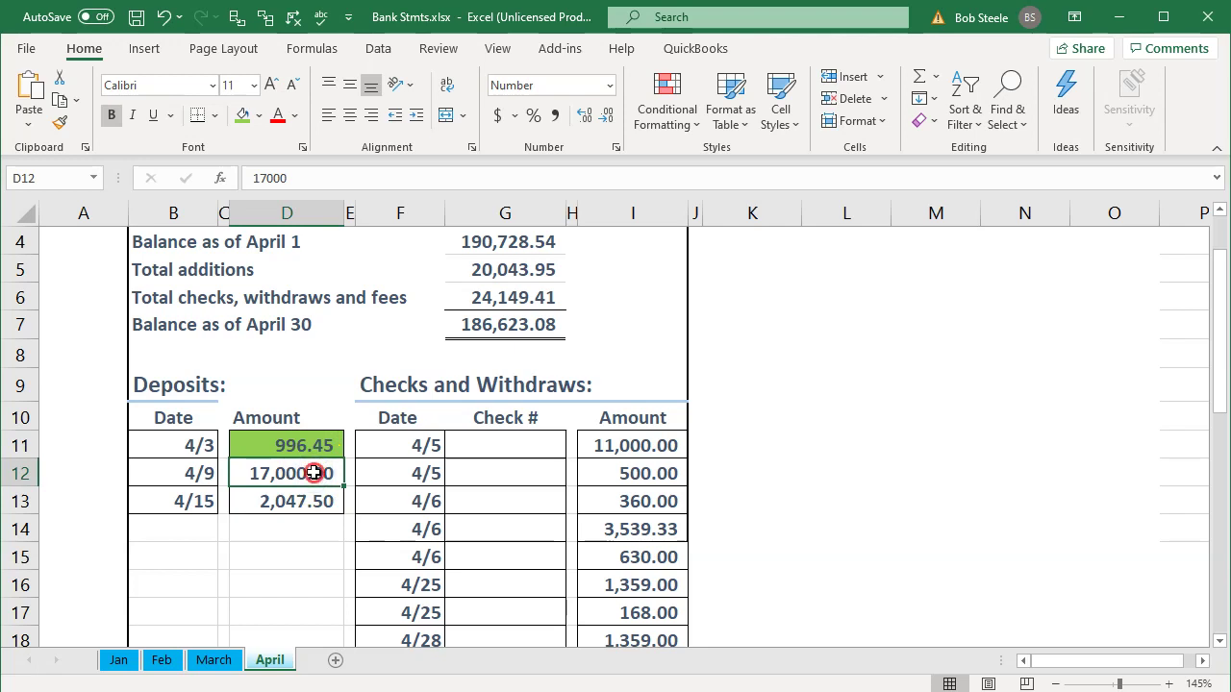
pyautogui.rightClick(314, 474)
pyautogui.click(393, 525)
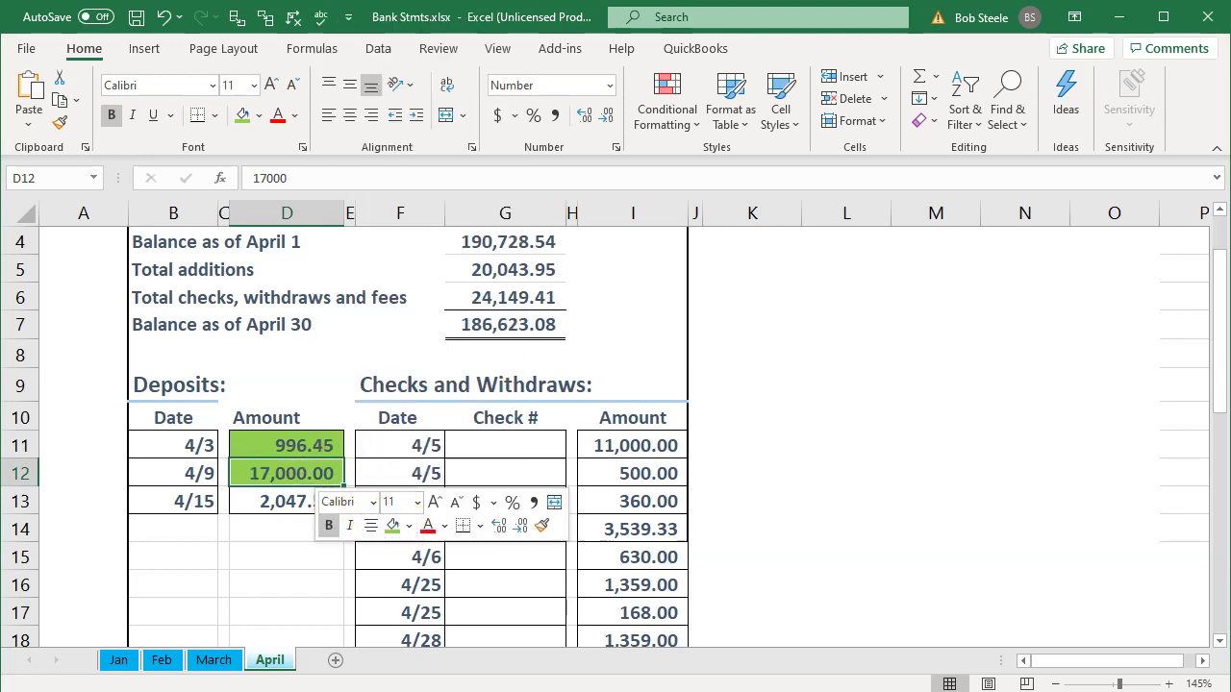
pyautogui.click(1118, 16)
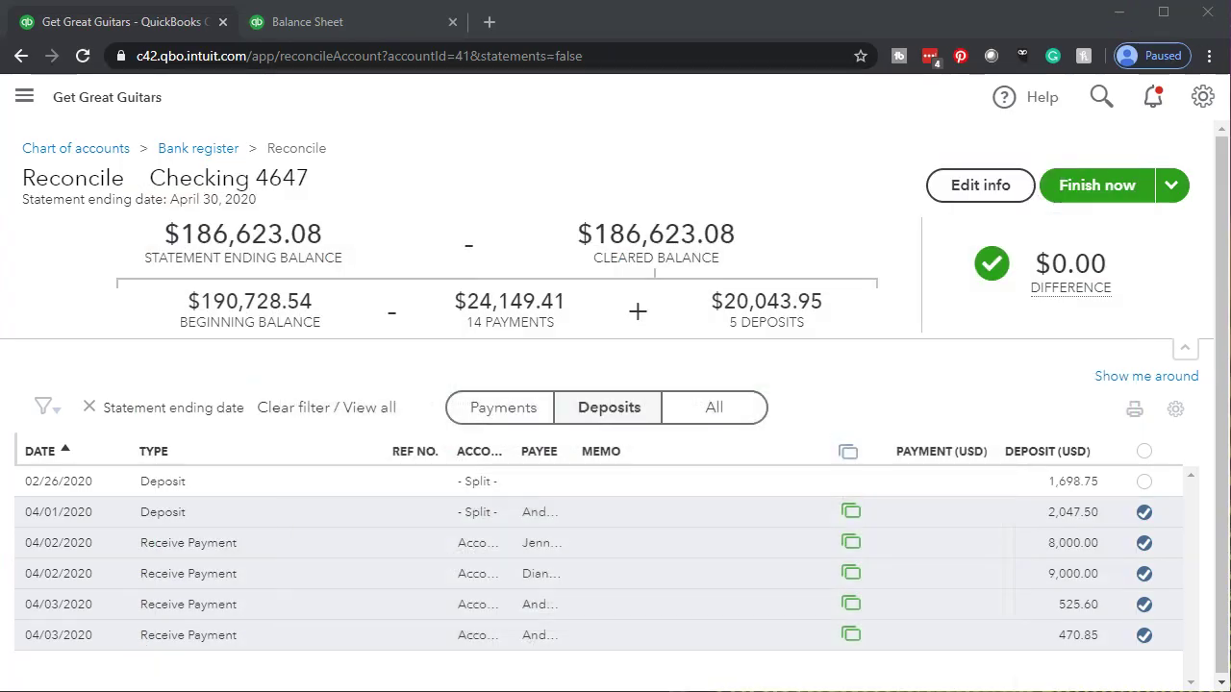
# Step: In Calculator, add the two 04/02/2020 payments received, 8000 + 9000, and close the calculator
pyautogui.hotkey('alt', 'Tab')
pyautogui.moveTo(961, 149); pyautogui.dragTo(567, 183)
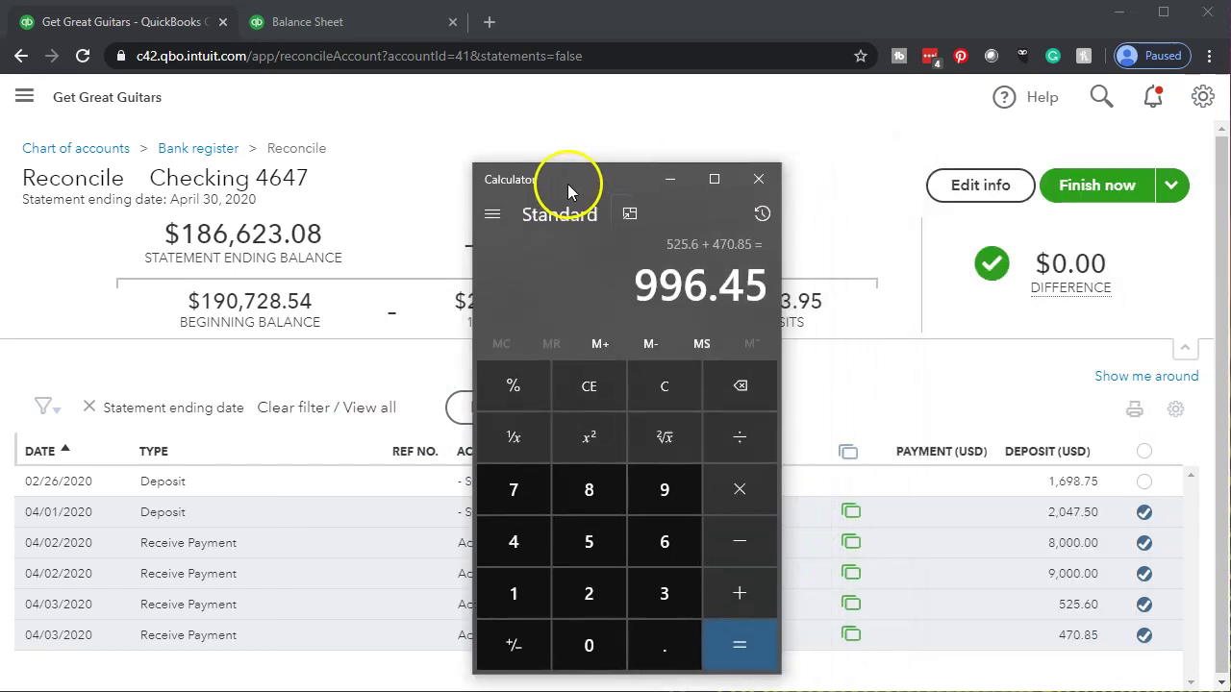
pyautogui.click(666, 396)
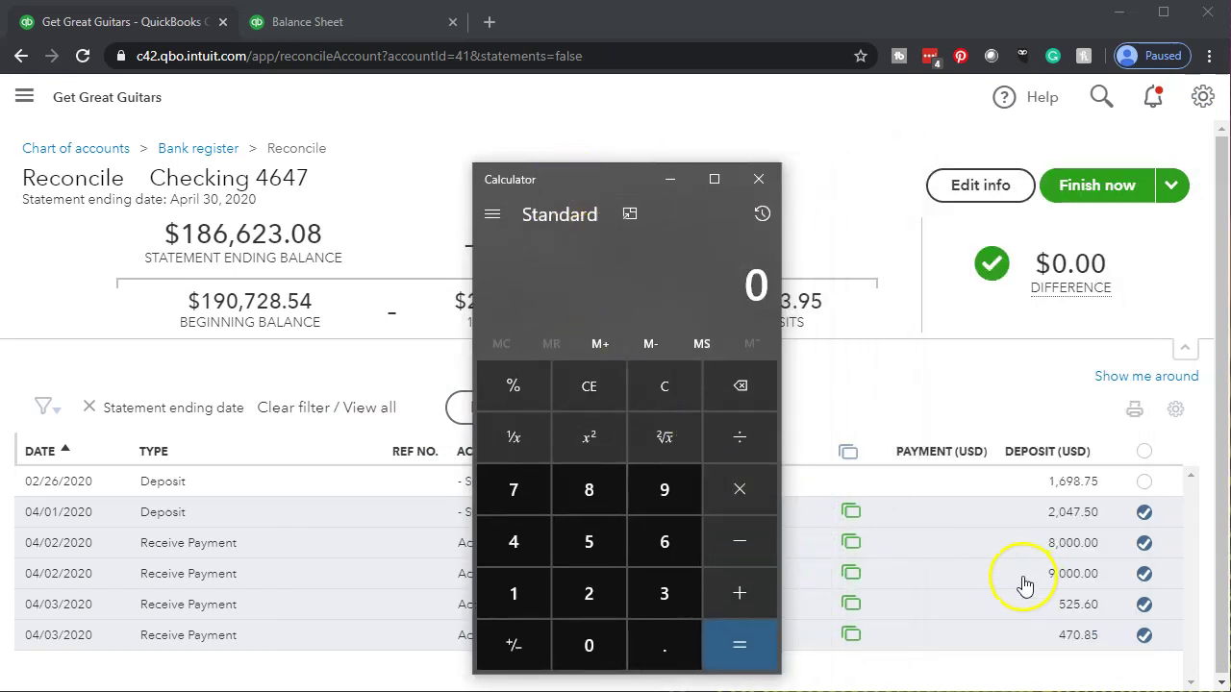
pyautogui.write('8000 + 9000 =')
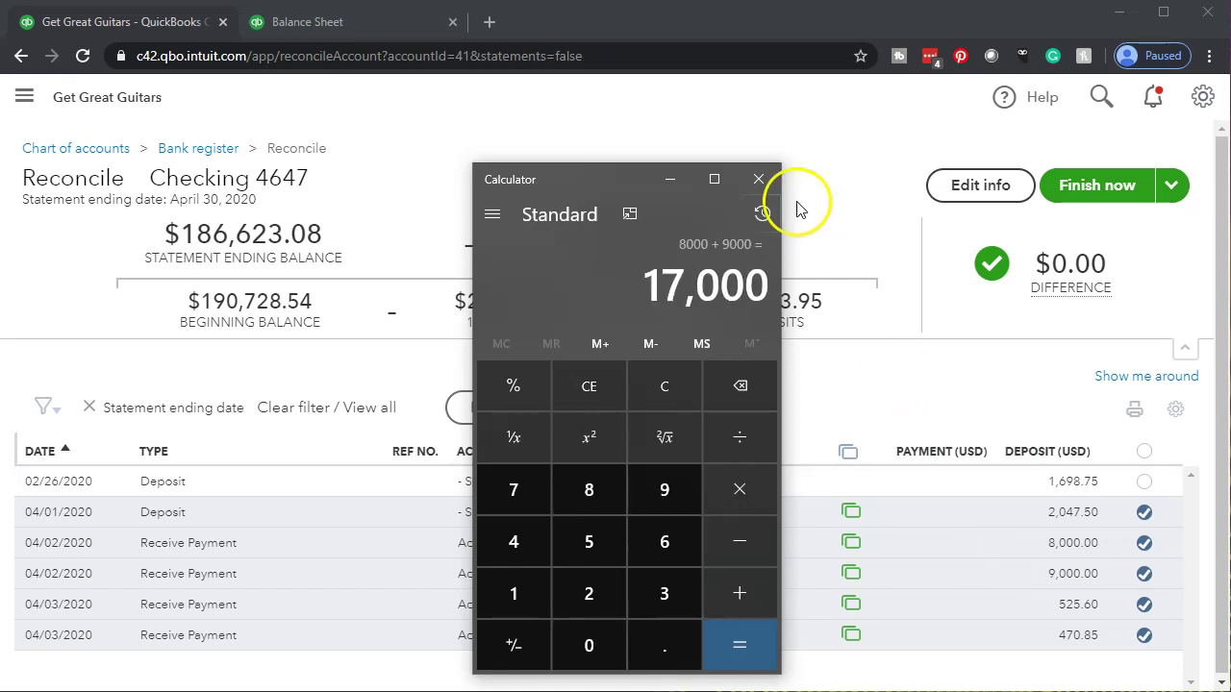
pyautogui.click(759, 179)
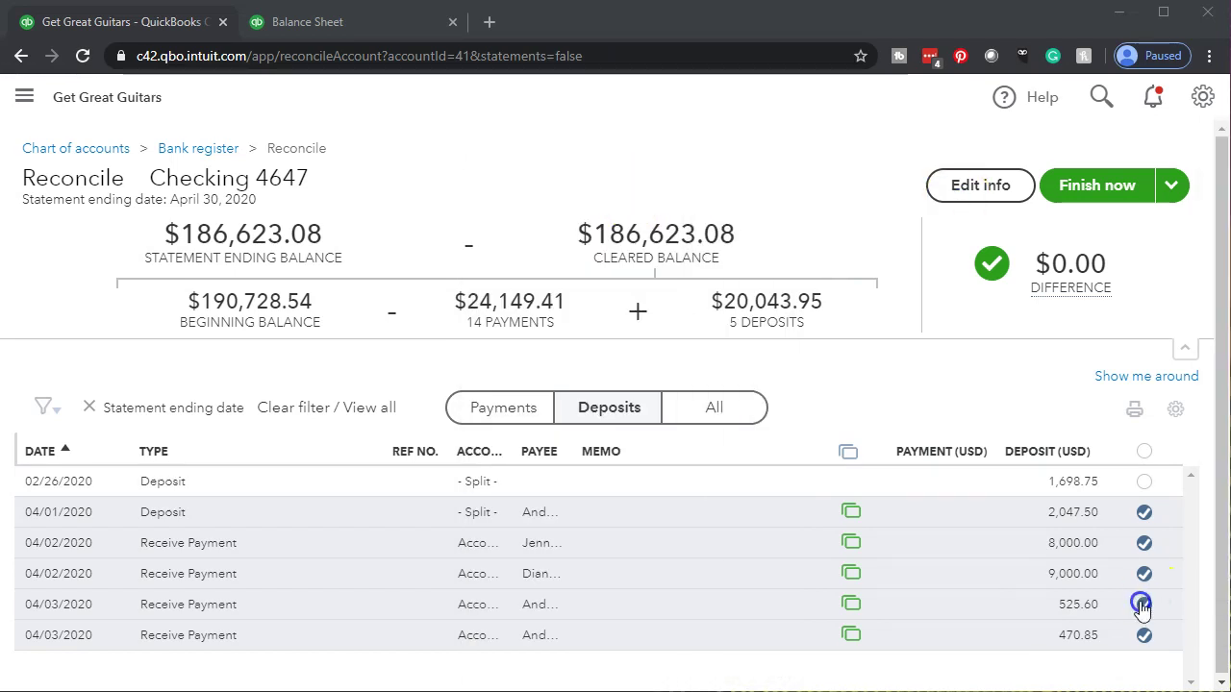
# Step: In the Excel bank statement, highlight the 4/15 deposit amount in cell D13 with the same green fill
pyautogui.hotkey('alt', 'Tab')
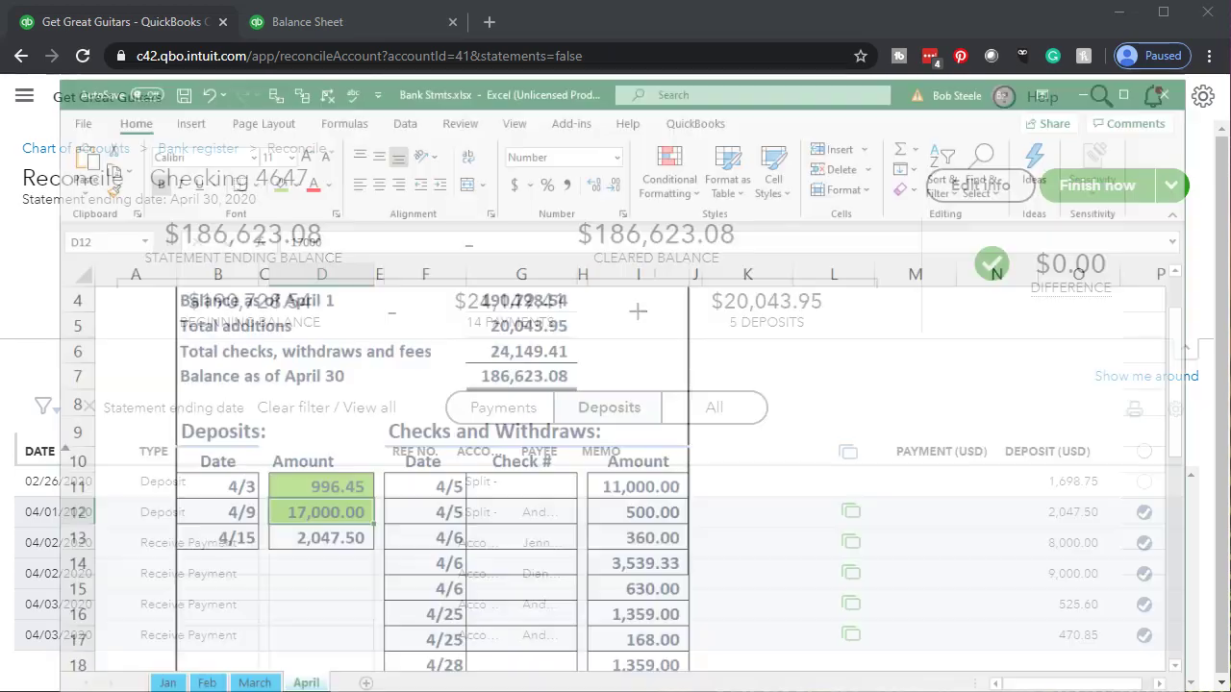
pyautogui.click(313, 502)
pyautogui.rightClick(310, 504)
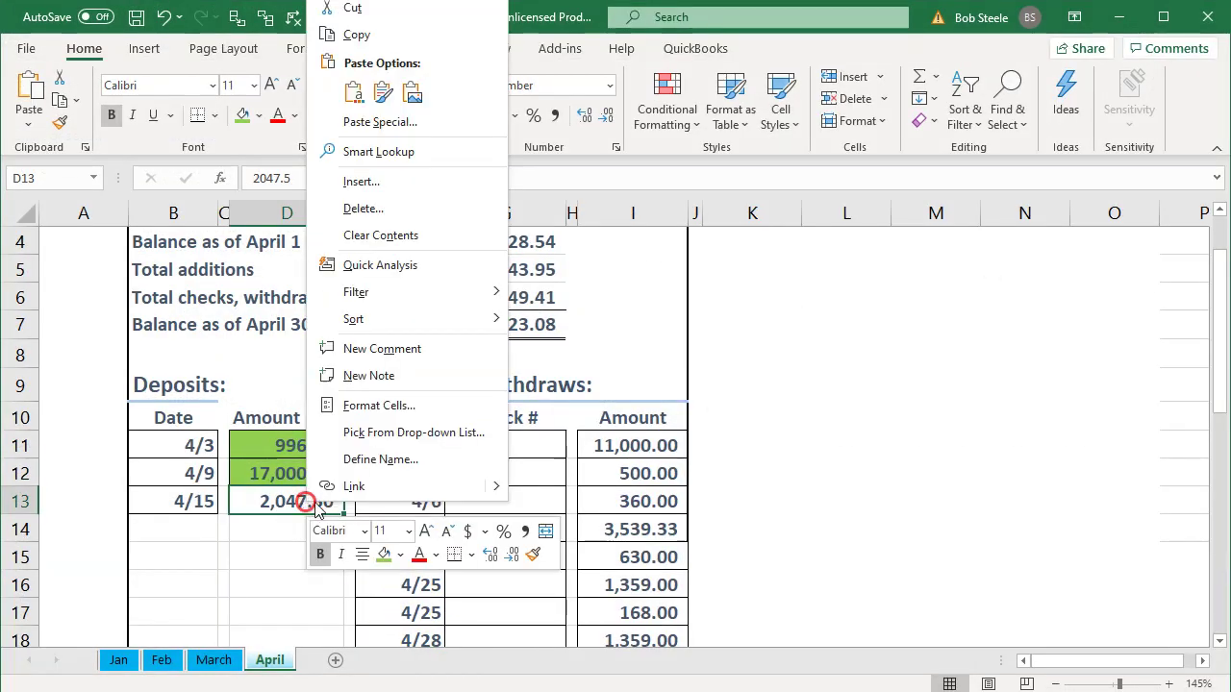
pyautogui.click(384, 555)
pyautogui.click(242, 555)
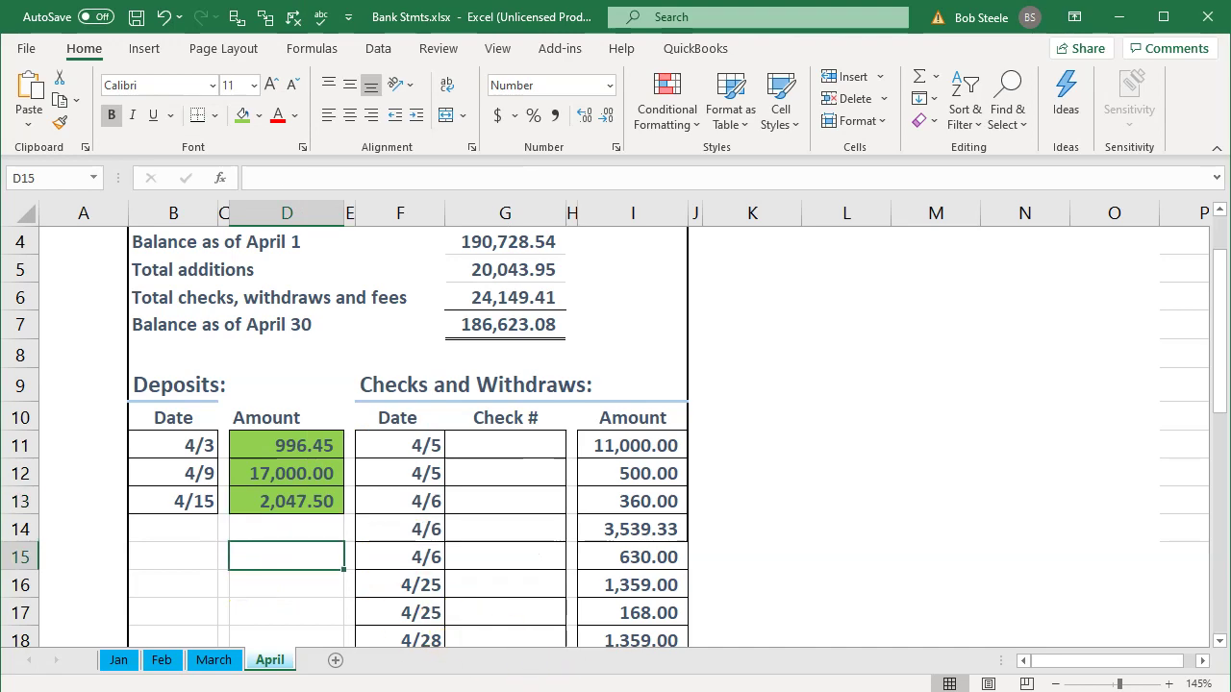
# Step: Back in QuickBooks Online, limit the reconciliation list to payments and bring the cleared April payments into view
pyautogui.hotkey('alt', 'Tab')
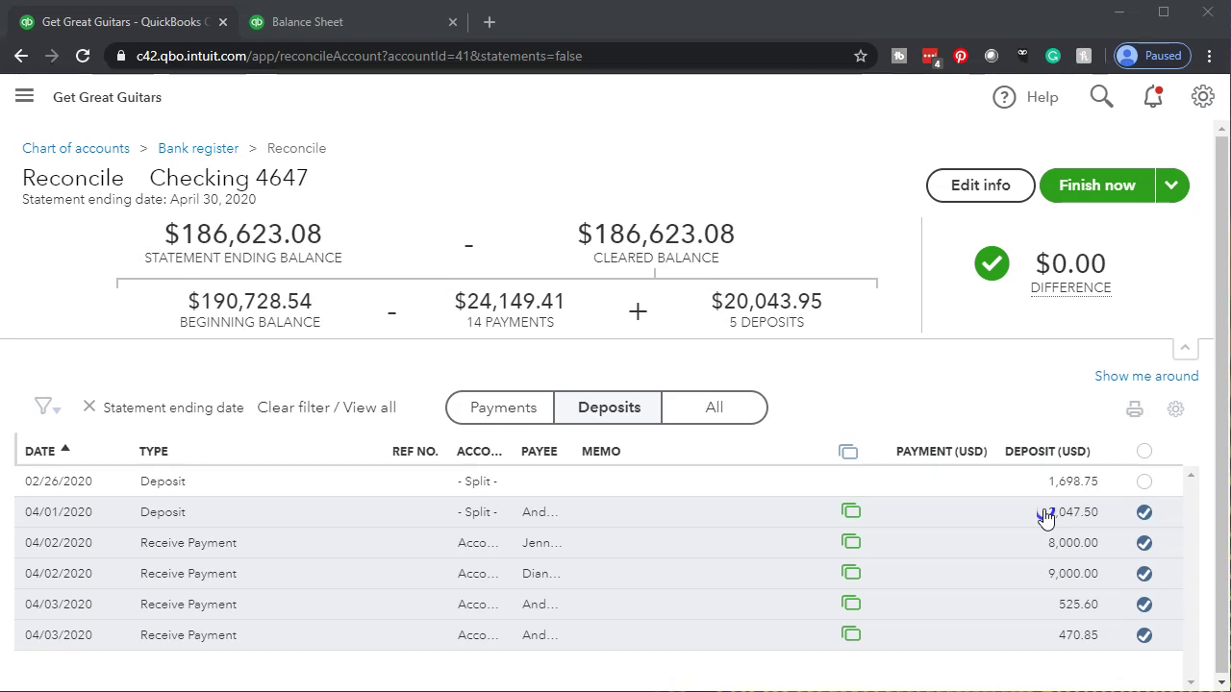
pyautogui.click(522, 407)
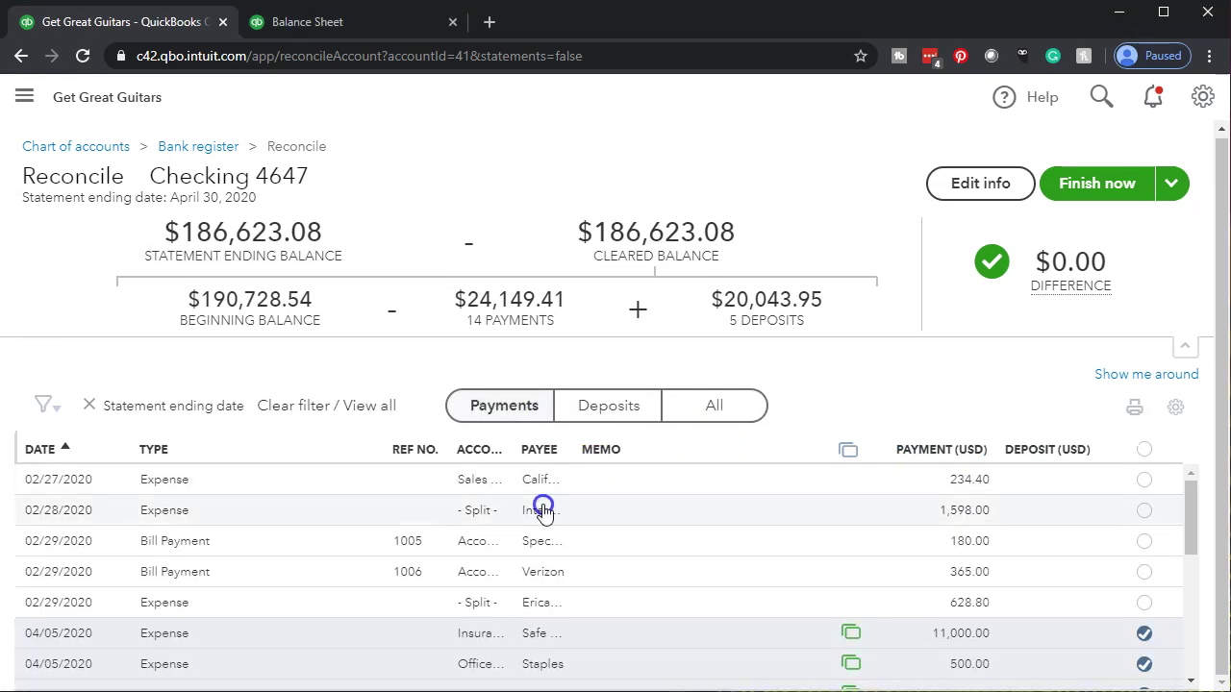
pyautogui.scroll(-1, 543, 509)
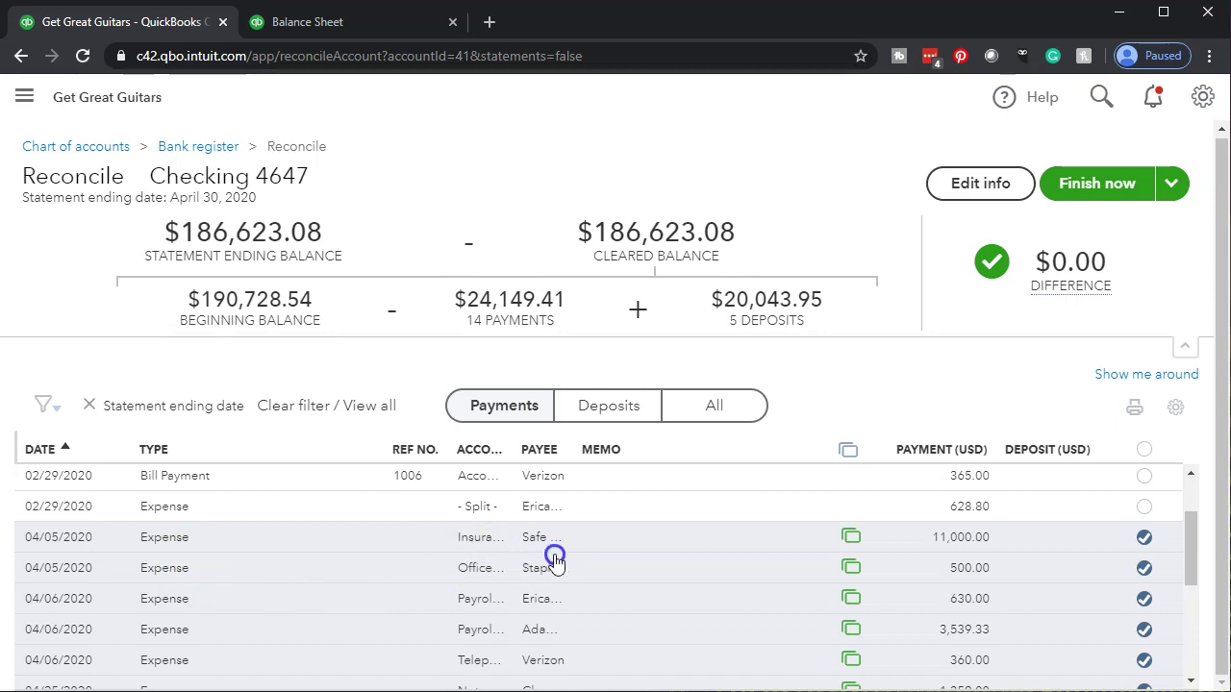
pyautogui.moveTo(844, 548)
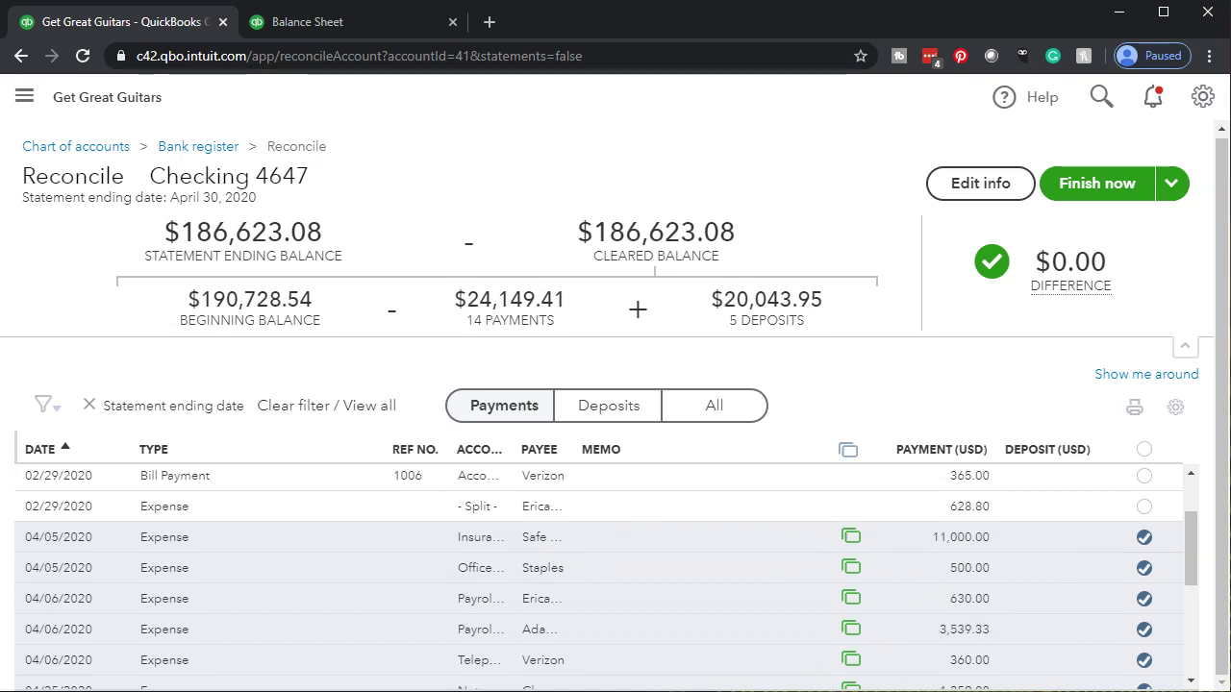
# Step: In the Excel bank statement, highlight the first 4/5 withdrawal amount in cell I11 with a green fill
pyautogui.hotkey('alt', 'Tab')
pyautogui.click(720, 558)
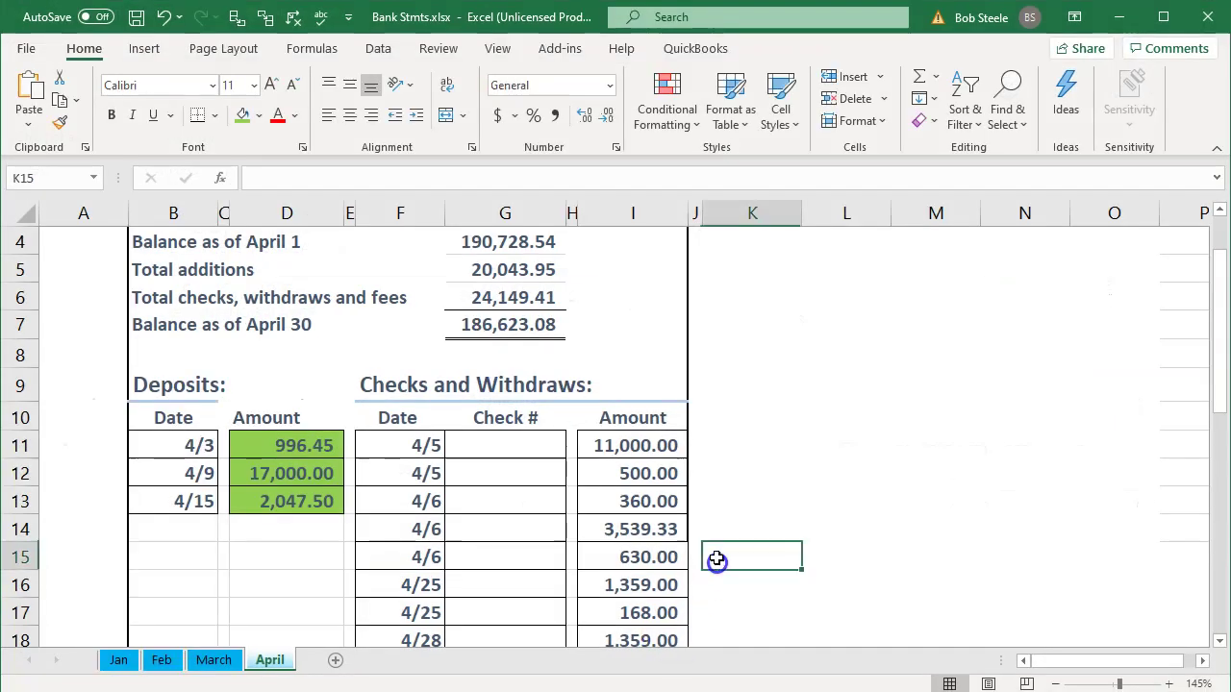
pyautogui.rightClick(652, 452)
pyautogui.click(730, 505)
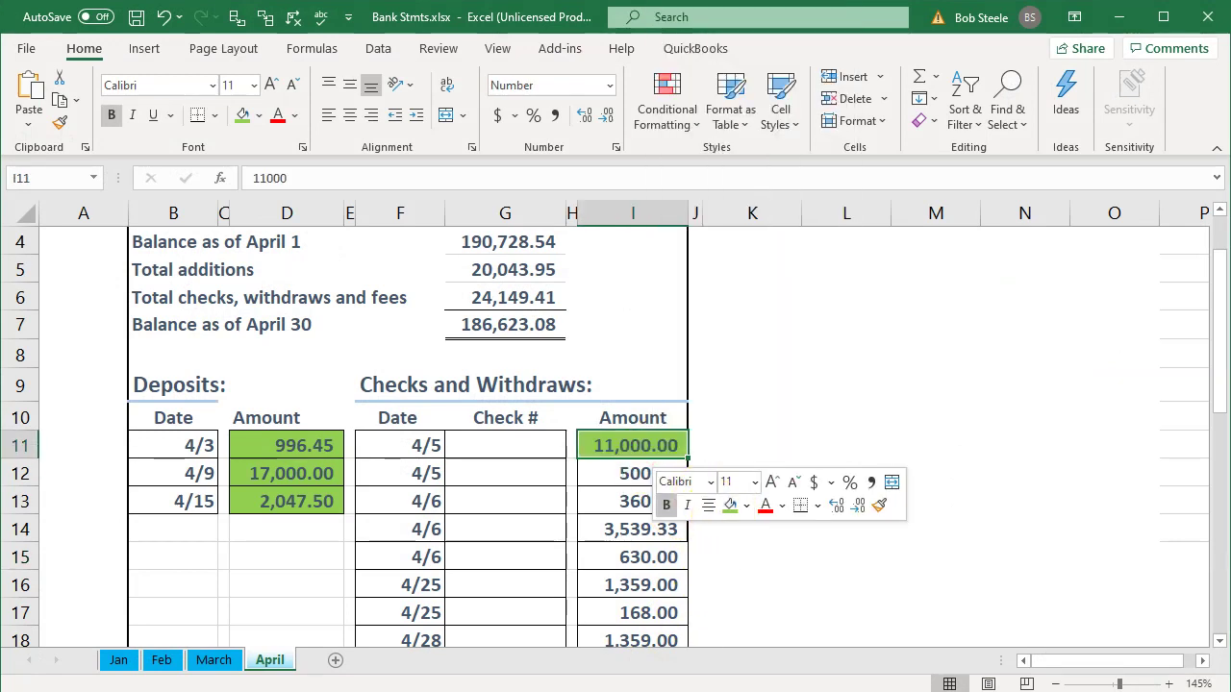
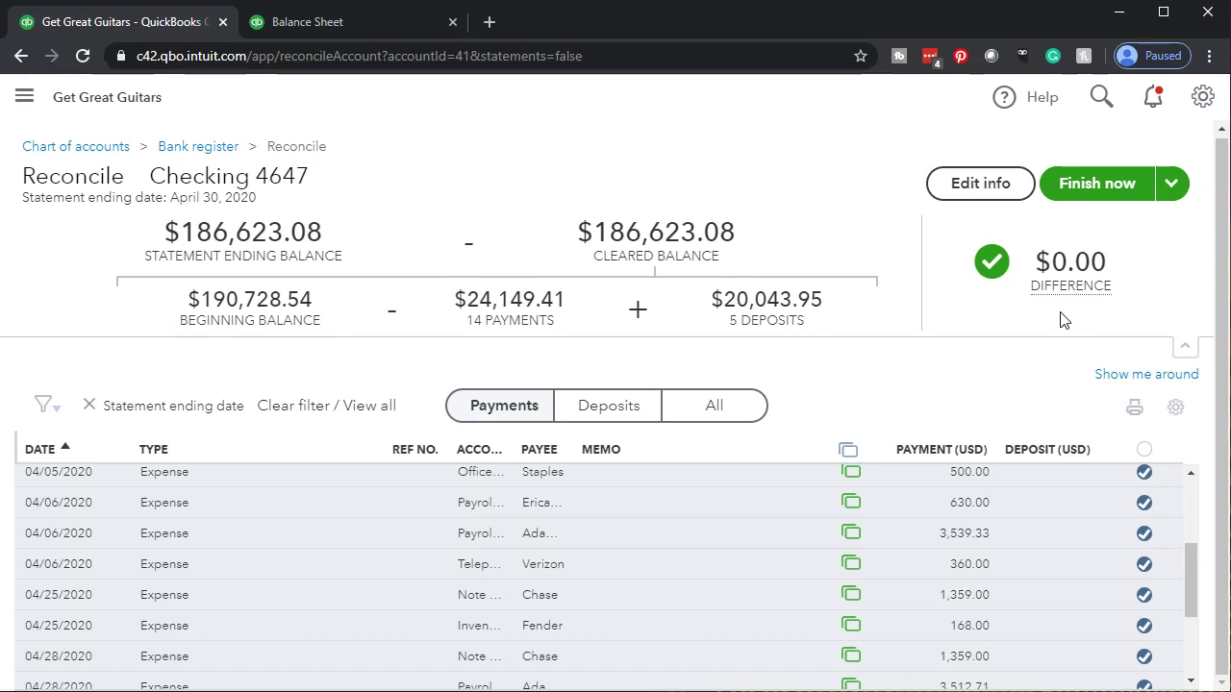
# Step: Finish the April 2020 reconciliation of the checking account in QuickBooks Online and open its reconciliation report
pyautogui.click(1094, 185)
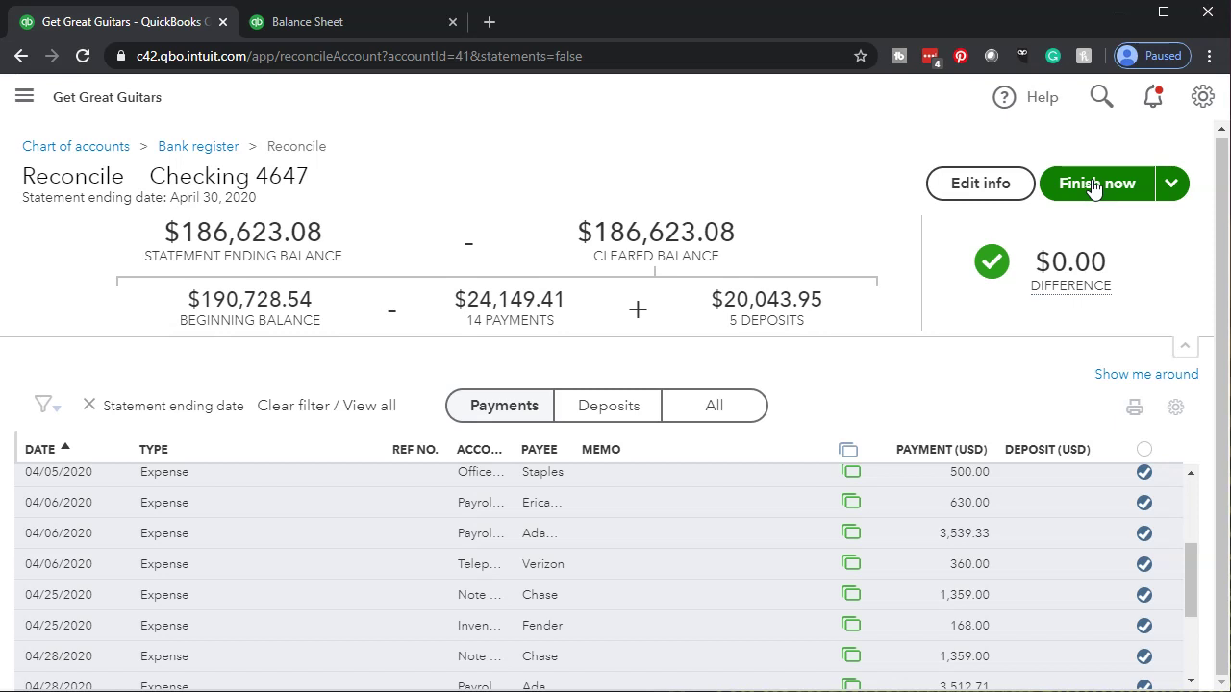
pyautogui.click(1095, 184)
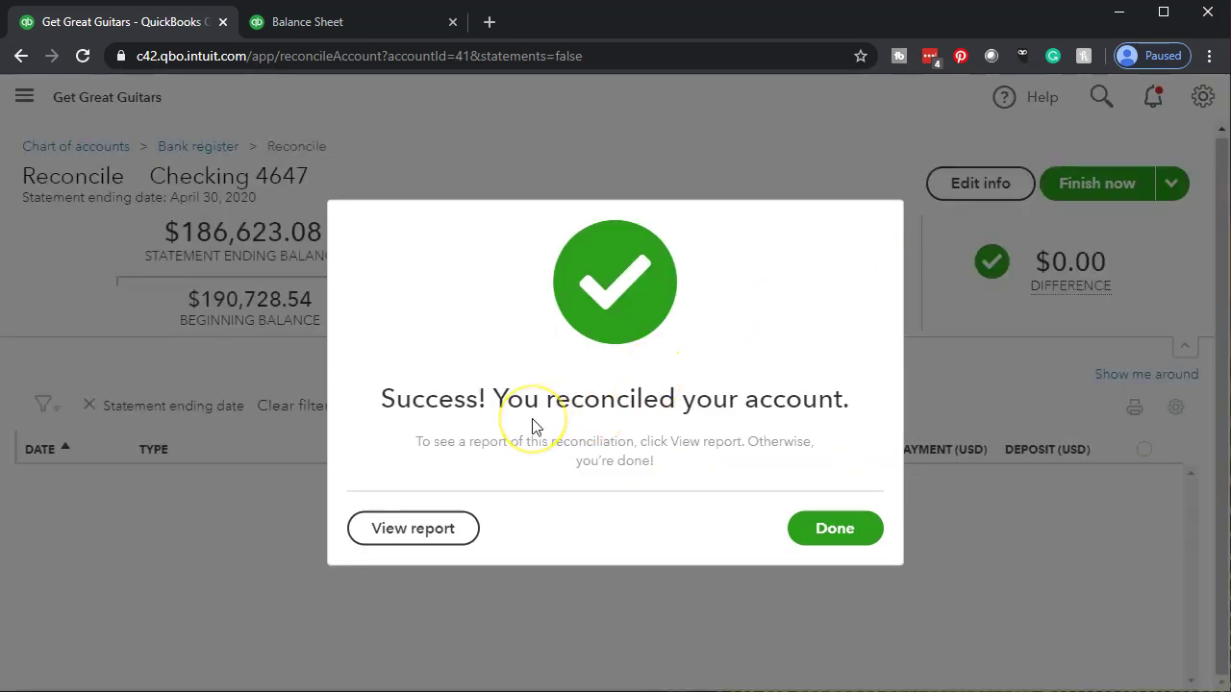
pyautogui.click(471, 527)
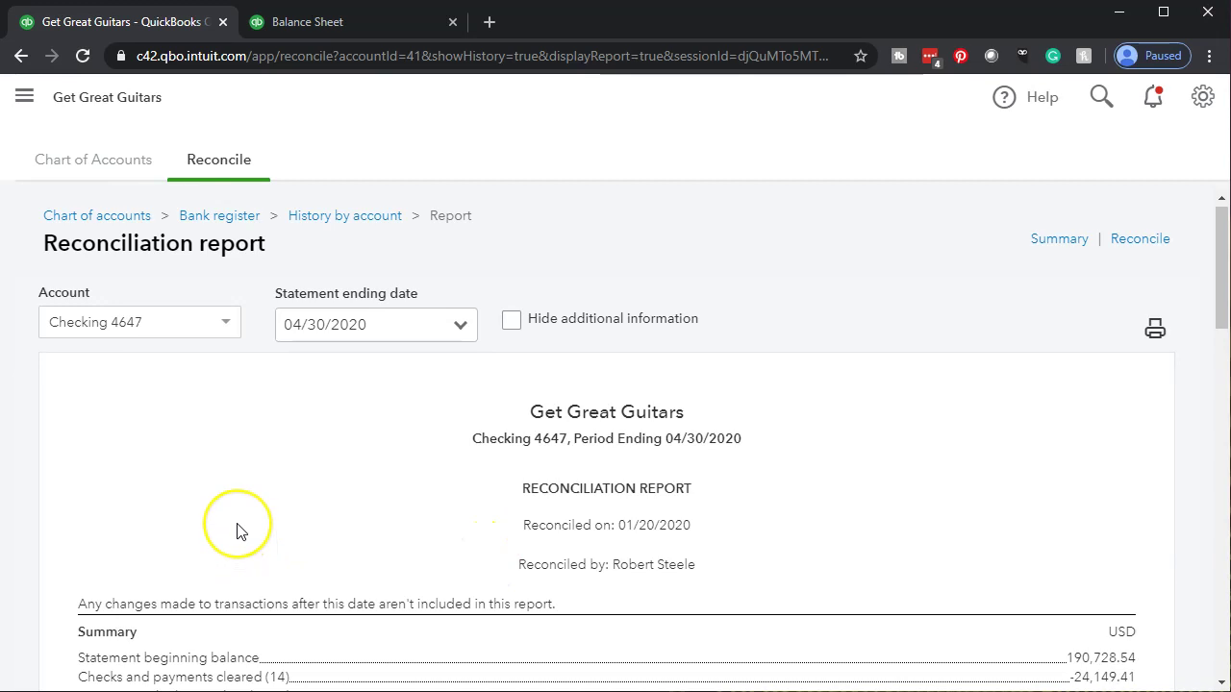
# Step: Compare the reconciliation report's beginning balance, cleared payments, cleared deposits and ending balance with the April bank statement summary in Excel
pyautogui.scroll(-3, 238, 529)
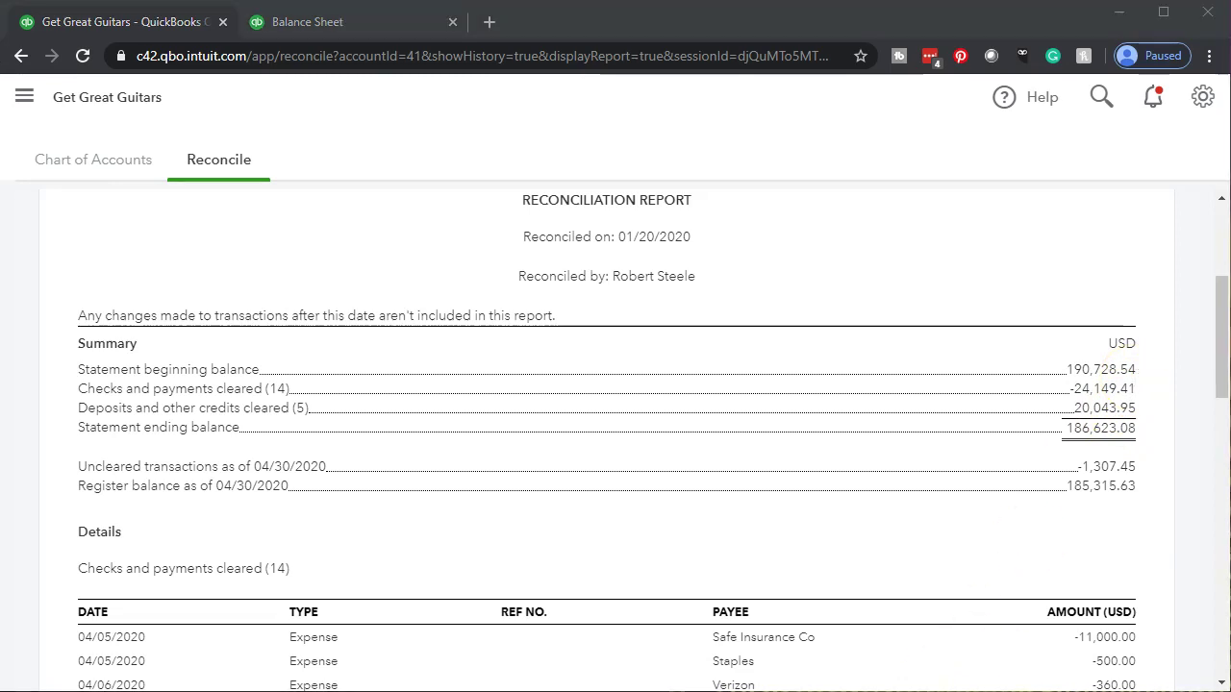
pyautogui.hotkey('alt', 'Tab')
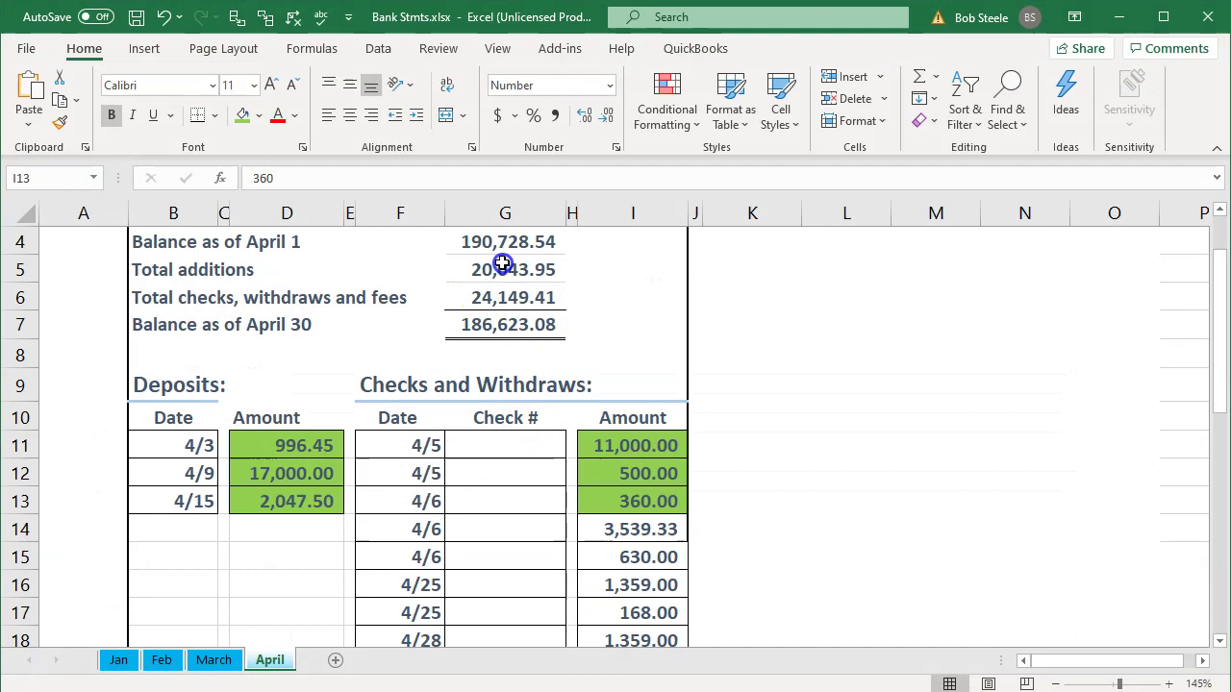
pyautogui.click(505, 270)
pyautogui.hotkey('alt', 'Tab')
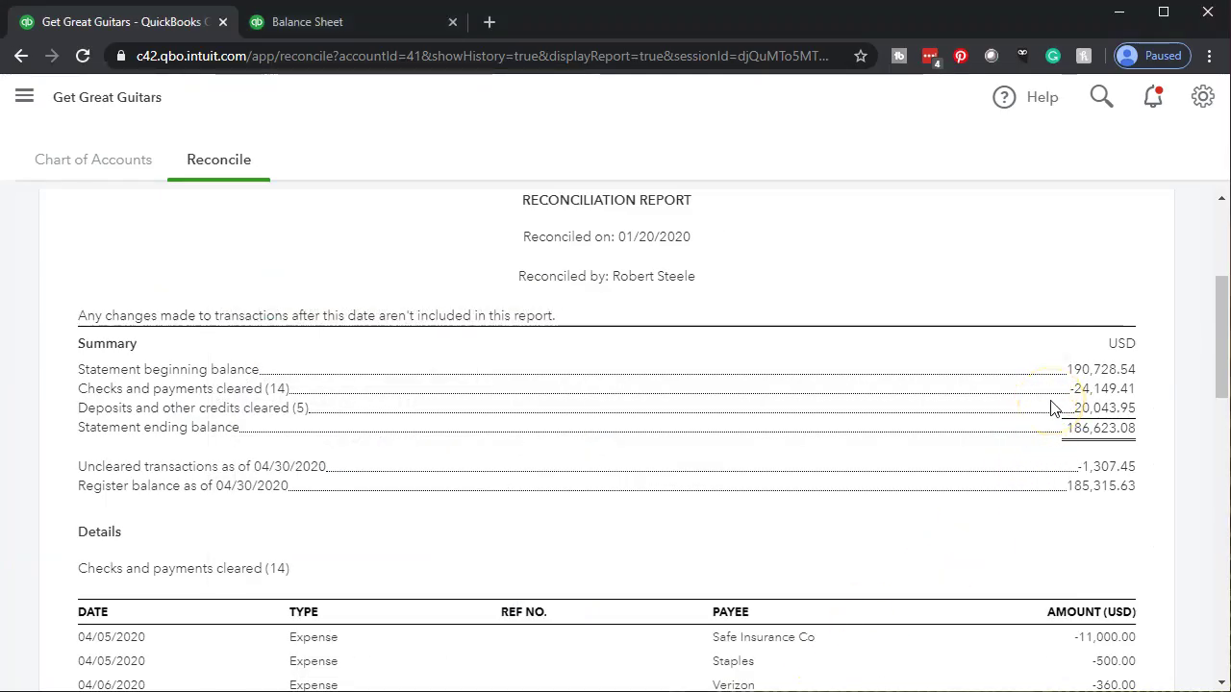
pyautogui.hotkey('alt', 'Tab')
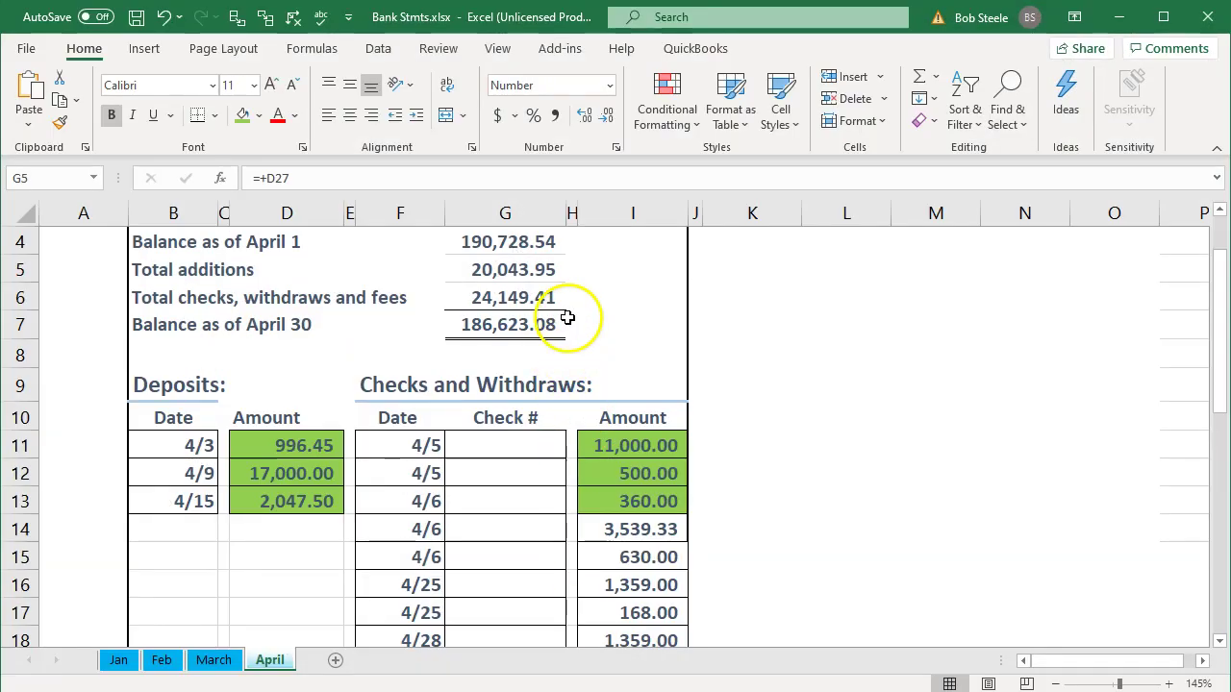
pyautogui.hotkey('alt', 'Tab')
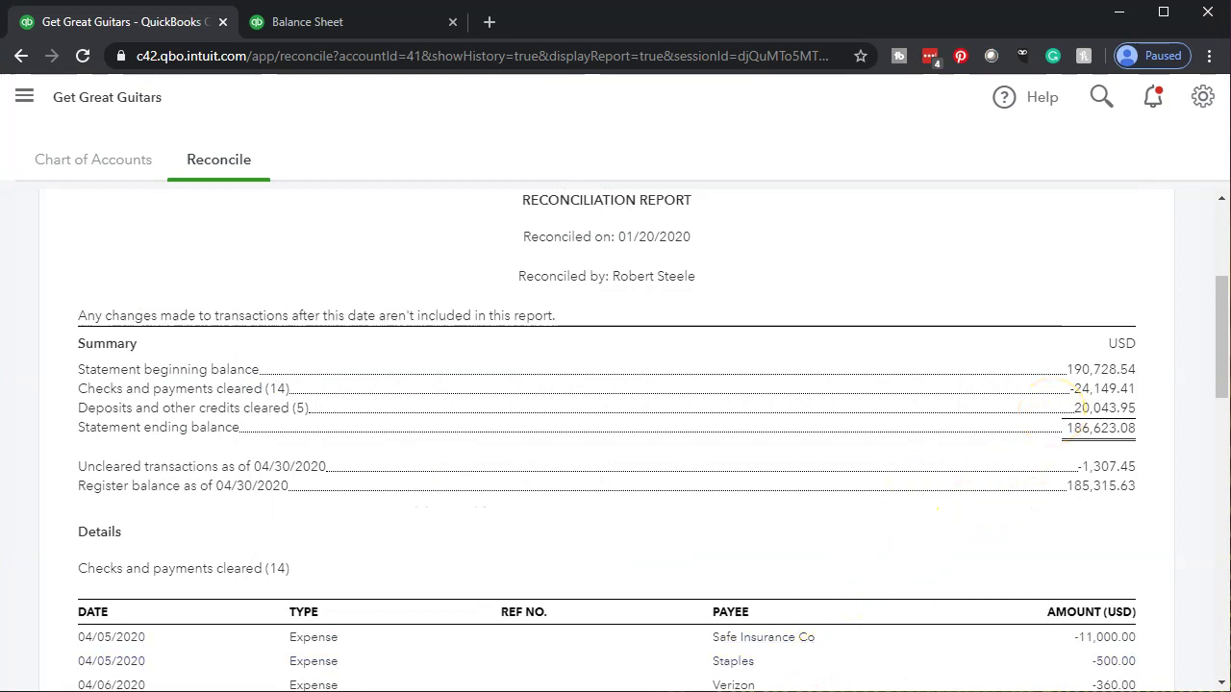
pyautogui.hotkey('alt', 'Tab')
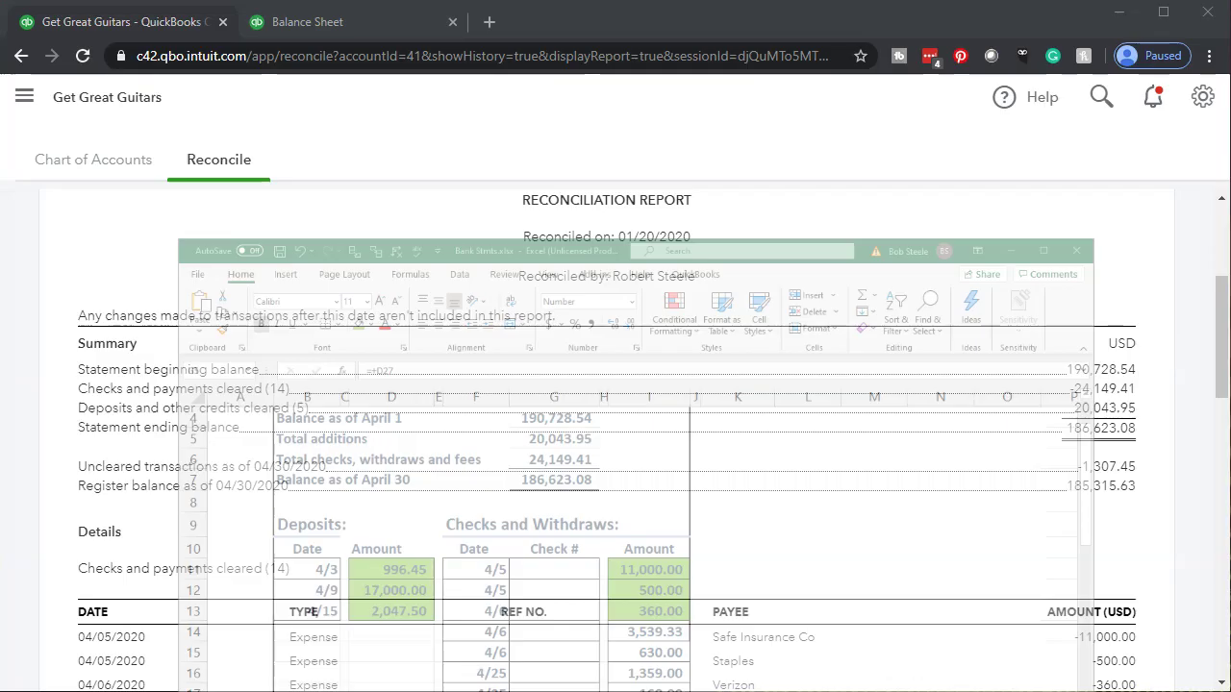
pyautogui.hotkey('alt', 'Tab')
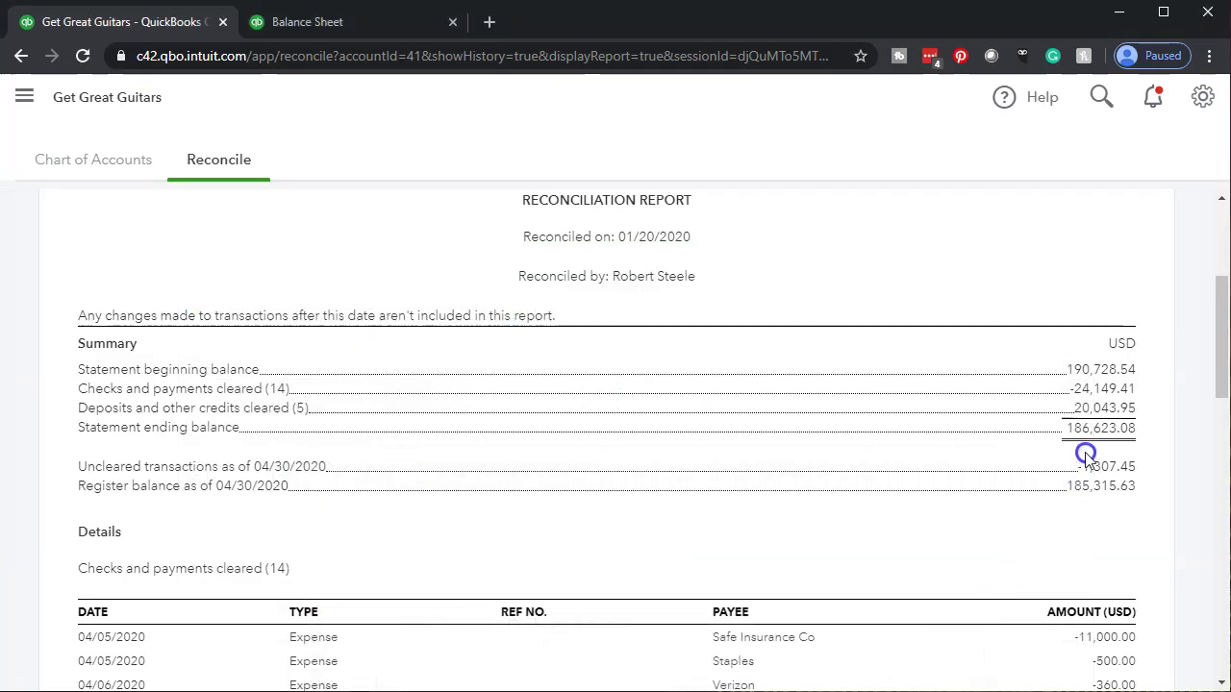
# Step: Compare the report's statement ending balance and register balance with the April 30 balance in the Excel bank statement
pyautogui.hotkey('alt', 'Tab')
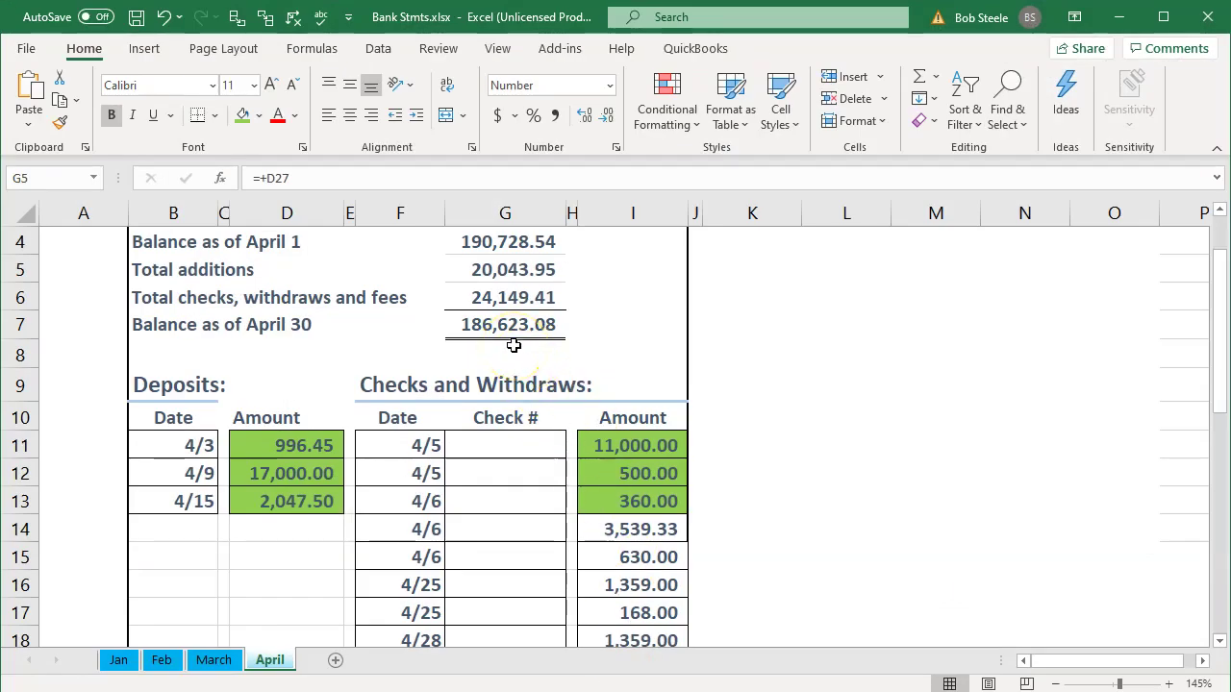
pyautogui.hotkey('alt', 'Tab')
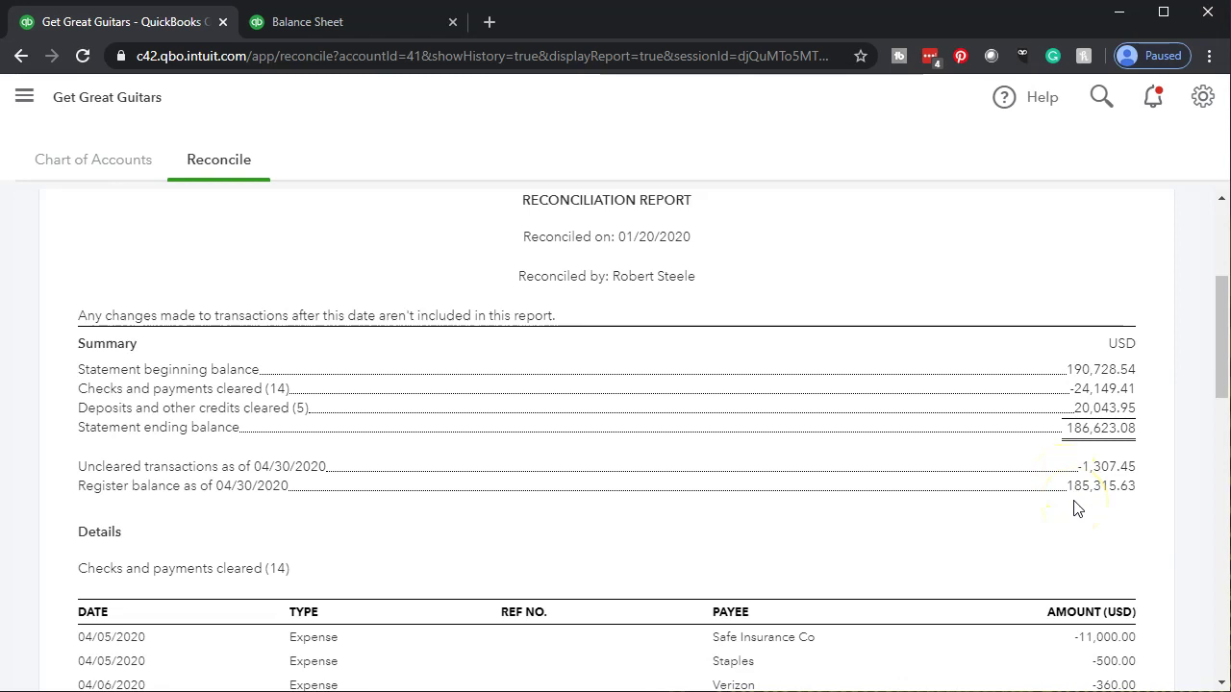
pyautogui.hotkey('alt', 'Tab')
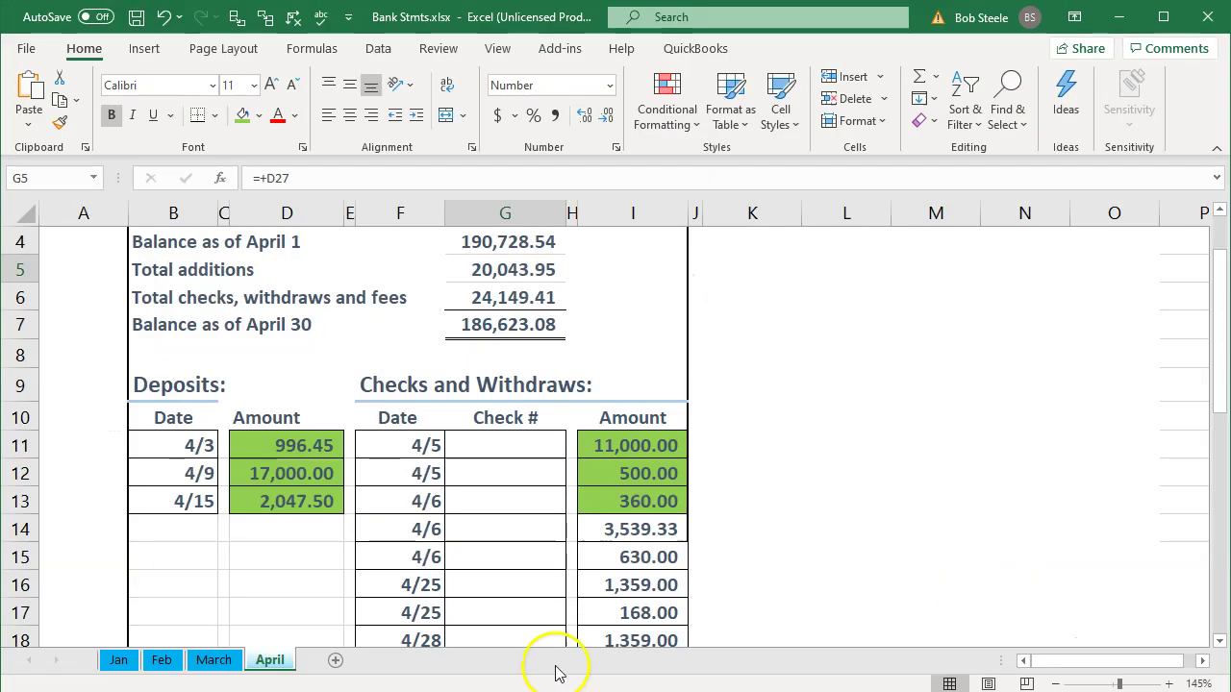
pyautogui.hotkey('alt', 'Tab')
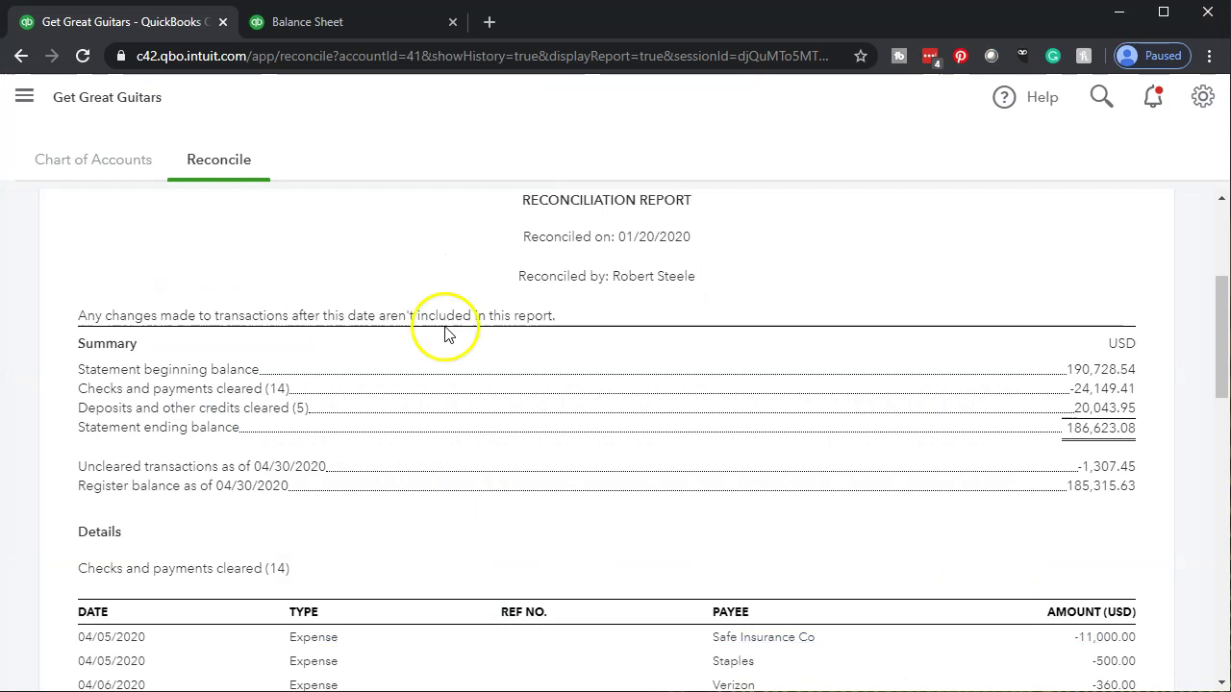
# Step: Check the report's register balance as of 04/30/2020 against the checking account line on the April 30, 2020 balance sheet
pyautogui.click(335, 32)
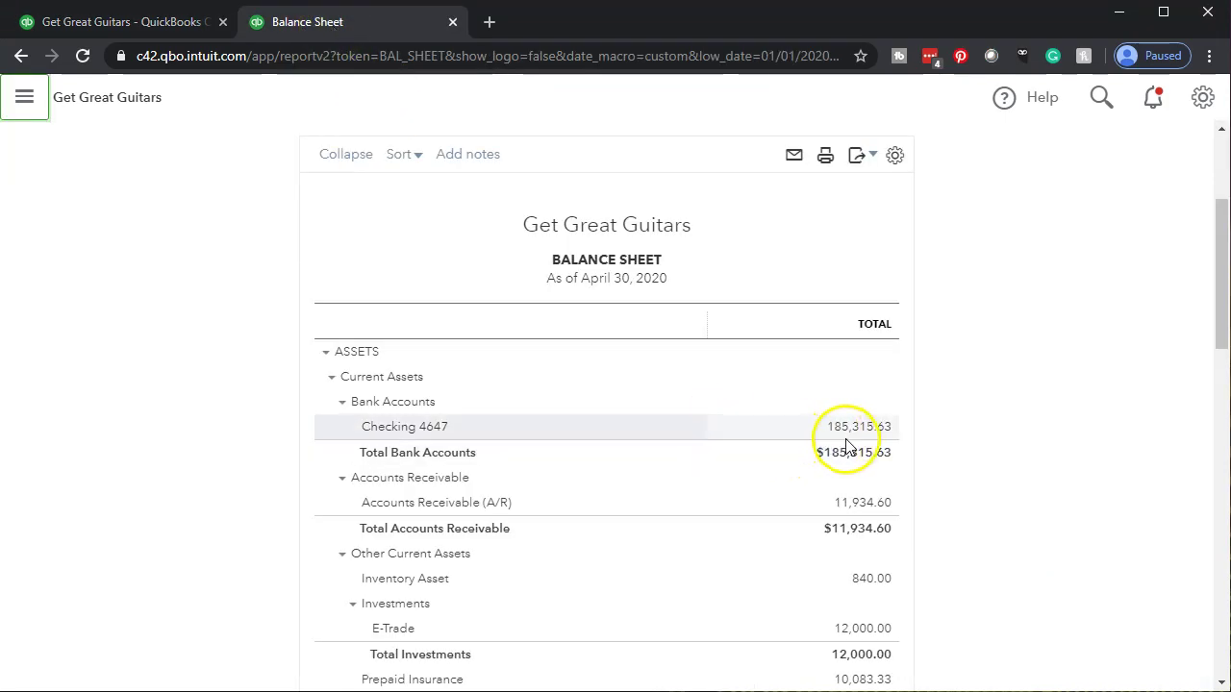
pyautogui.moveTo(632, 304)
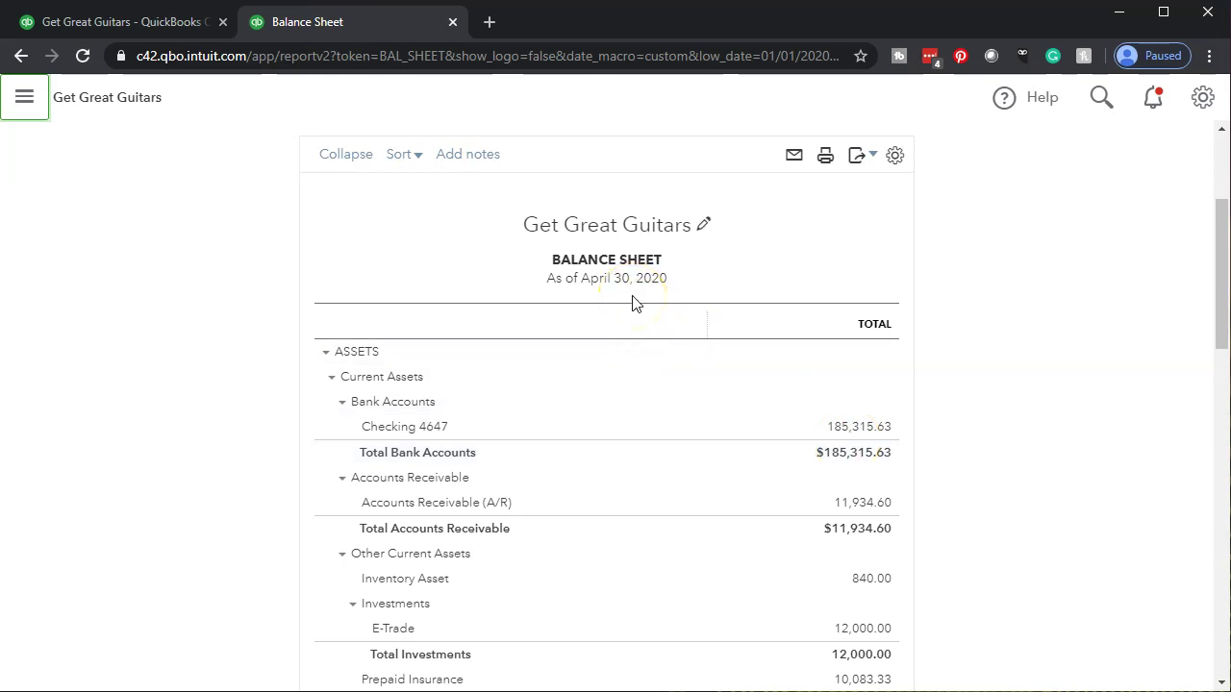
pyautogui.click(114, 23)
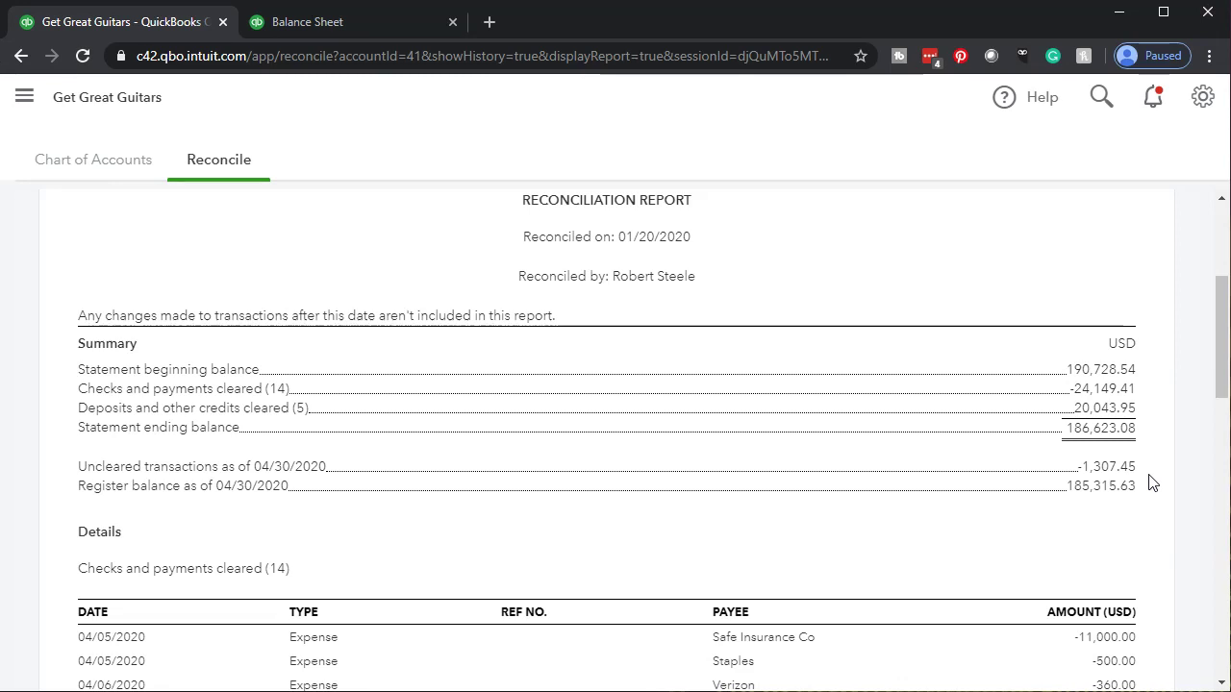
# Step: Review the reconciliation report's cleared transaction details through to the uncleared payments and uncleared deposits as of 04/30/2020
pyautogui.click(1143, 470)
pyautogui.scroll(-1, 1133, 470)
pyautogui.click(1145, 396)
pyautogui.scroll(-8, 1148, 399)
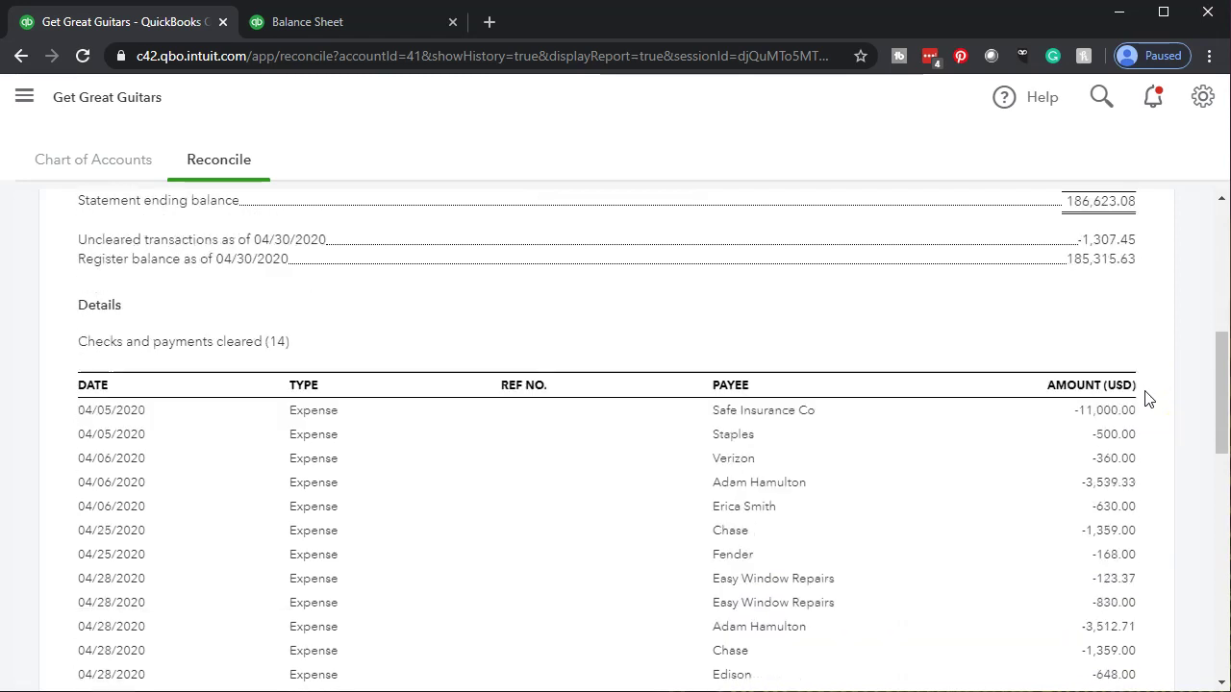
pyautogui.scroll(-3, 1148, 399)
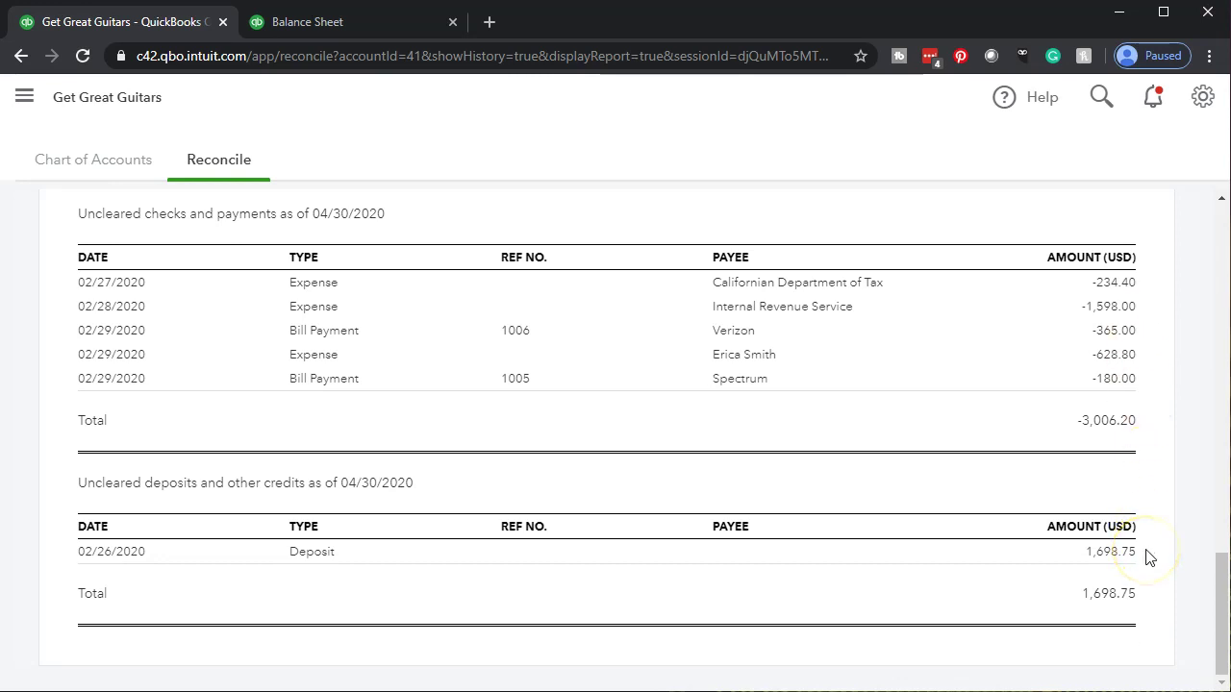
# Step: In Calculator, compute 6006.2 minus the uncleared deposits total of 1698.75, and minimize the calculator
pyautogui.moveTo(833, 110); pyautogui.dragTo(523, 110)
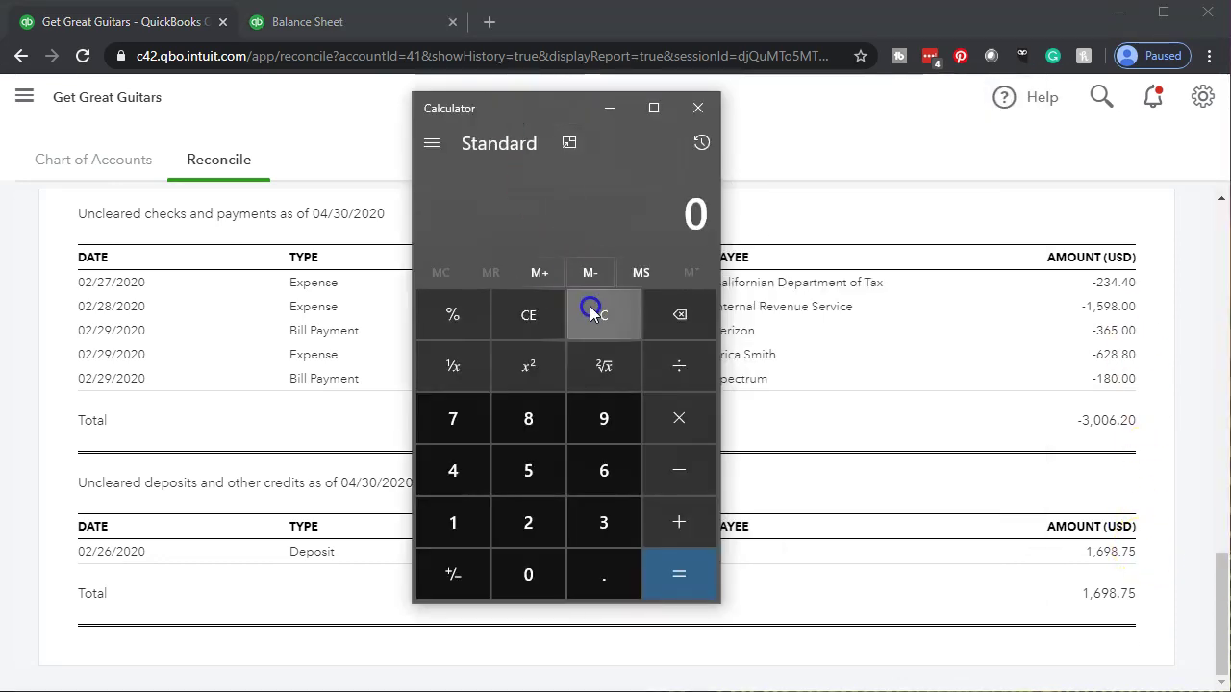
pyautogui.write('6006.2 ')
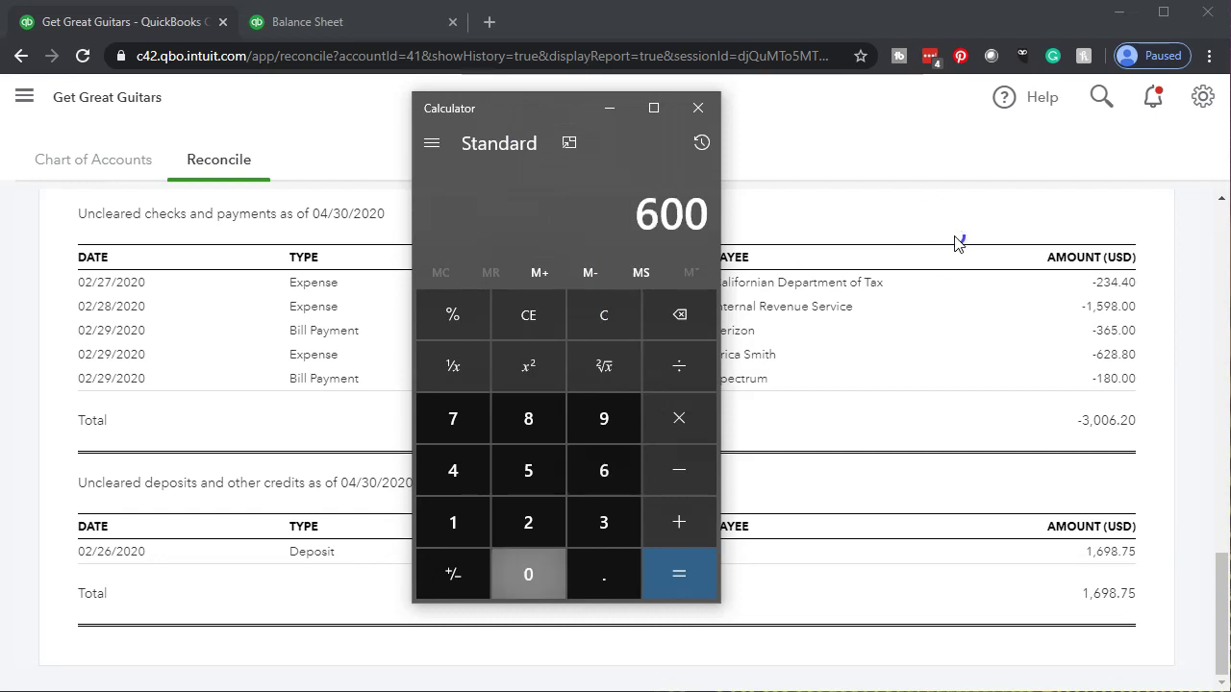
pyautogui.write('- 1698.75')
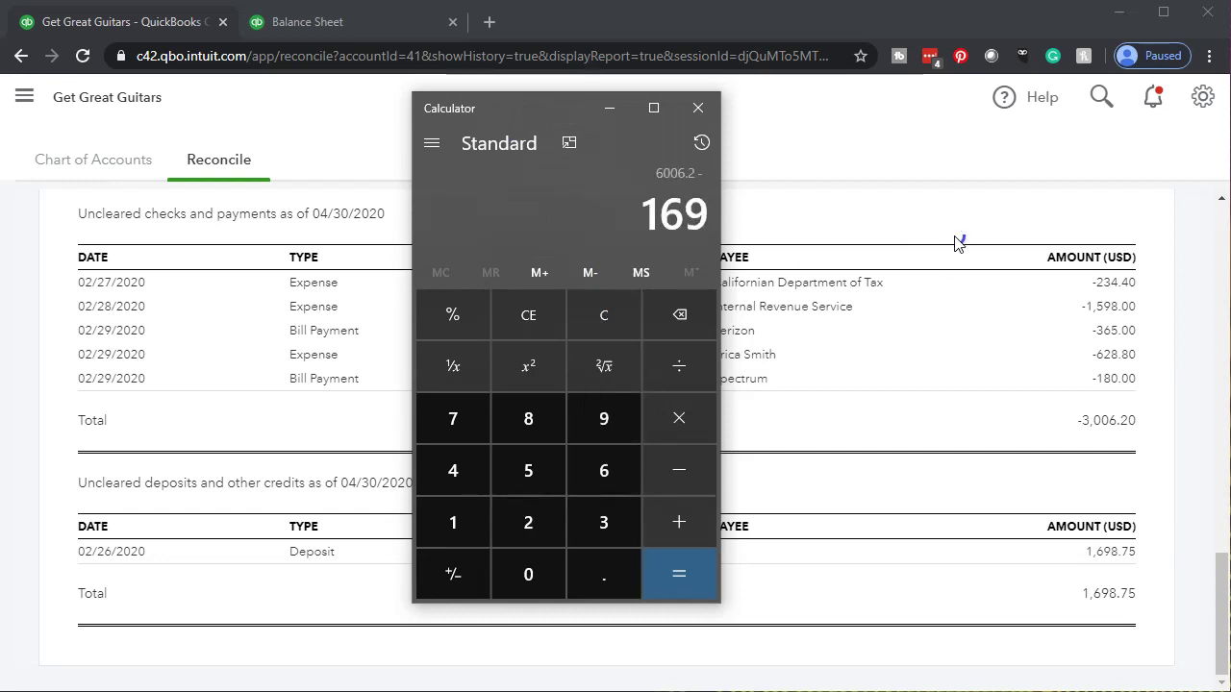
pyautogui.press('Return')
pyautogui.click(554, 108)
pyautogui.click(608, 108)
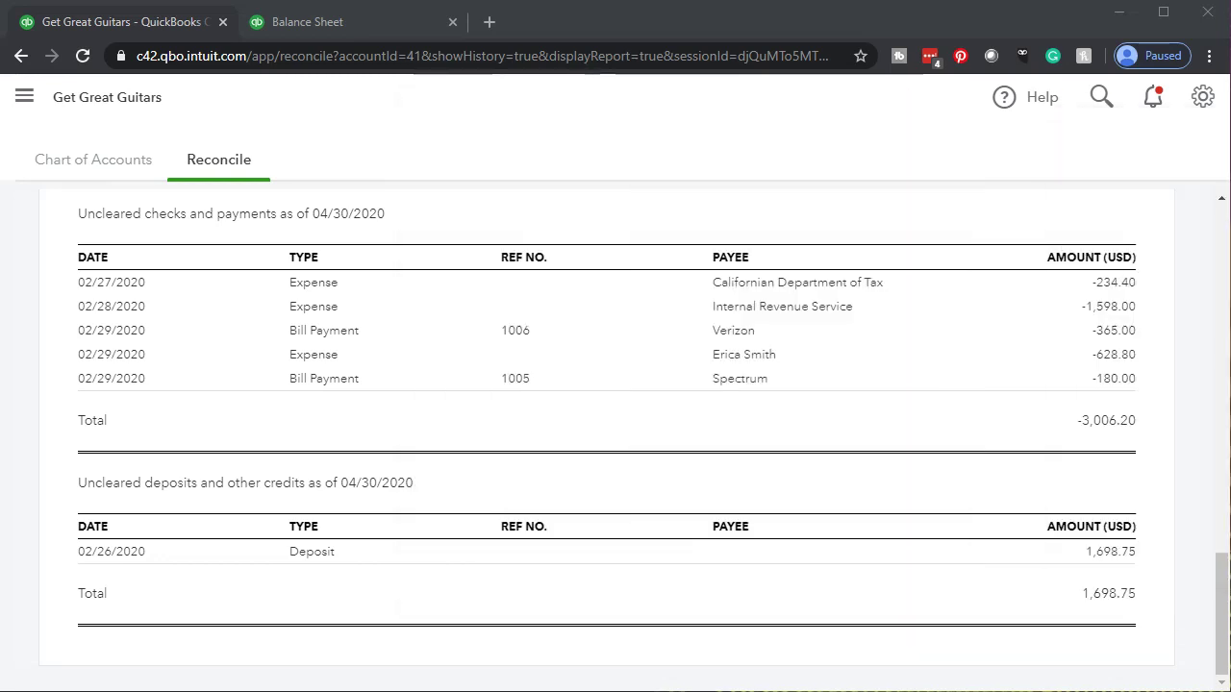
# Step: Return to the reconciliation report's summary in QuickBooks Online and examine the uncleared transactions and register balance lines
pyautogui.scroll(10, 1011, 347)
pyautogui.scroll(5, 1012, 342)
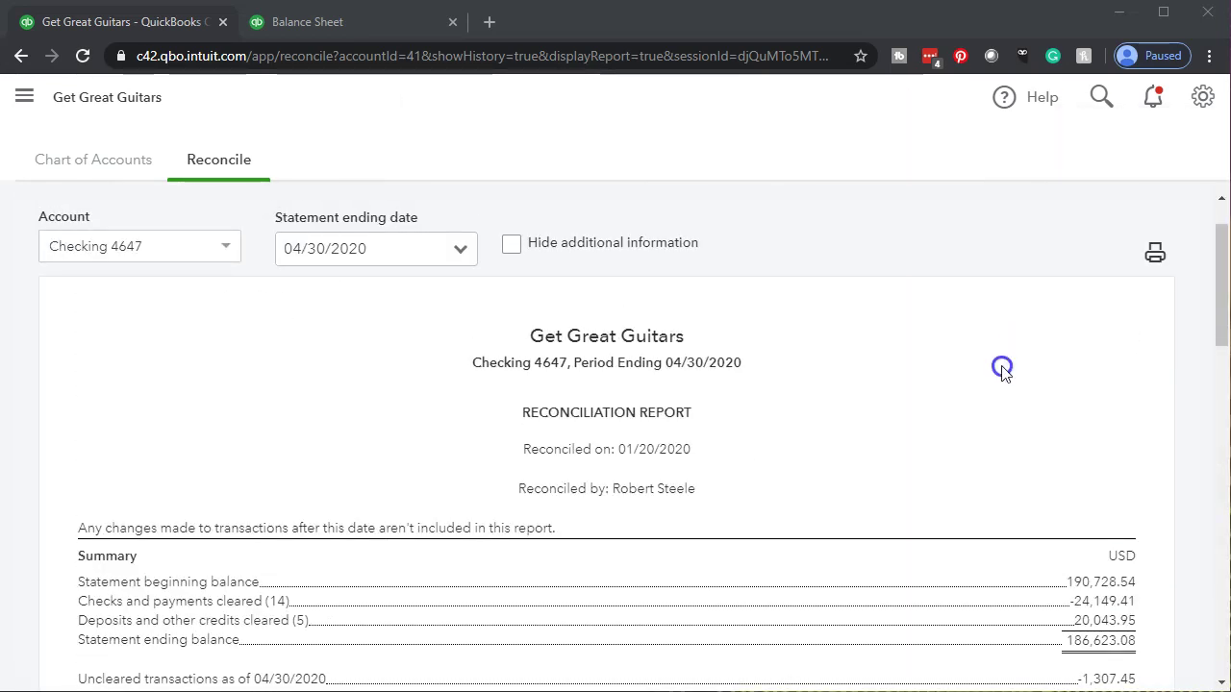
pyautogui.scroll(-2, 1010, 423)
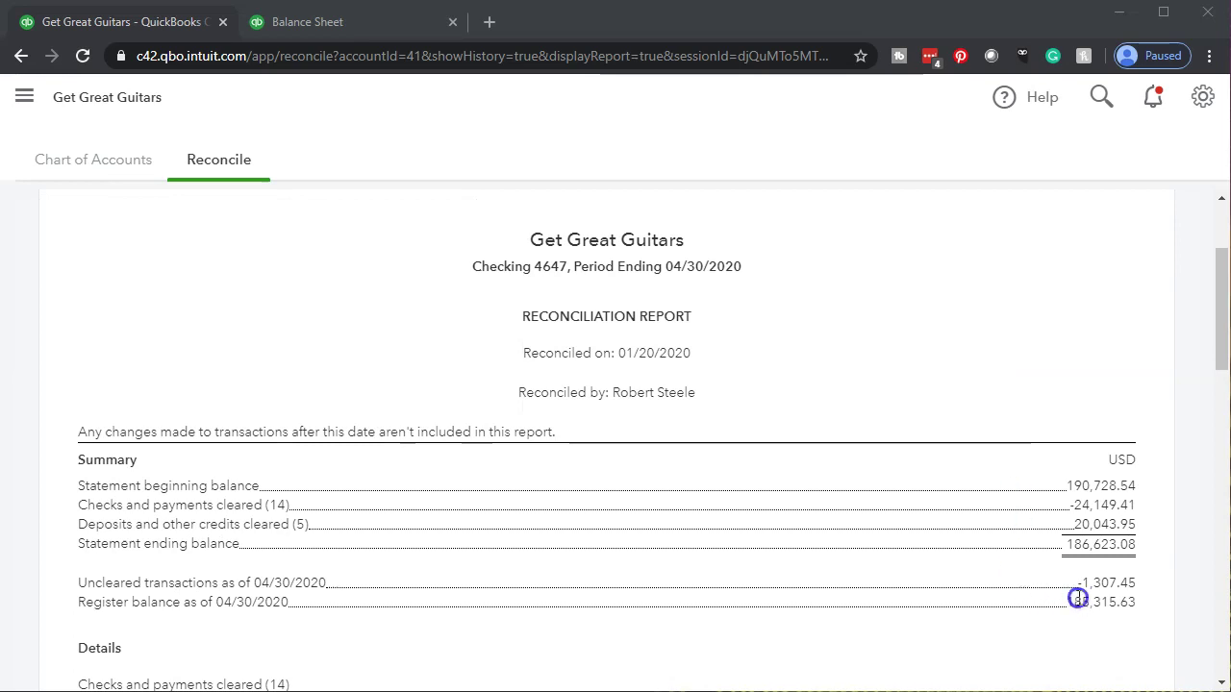